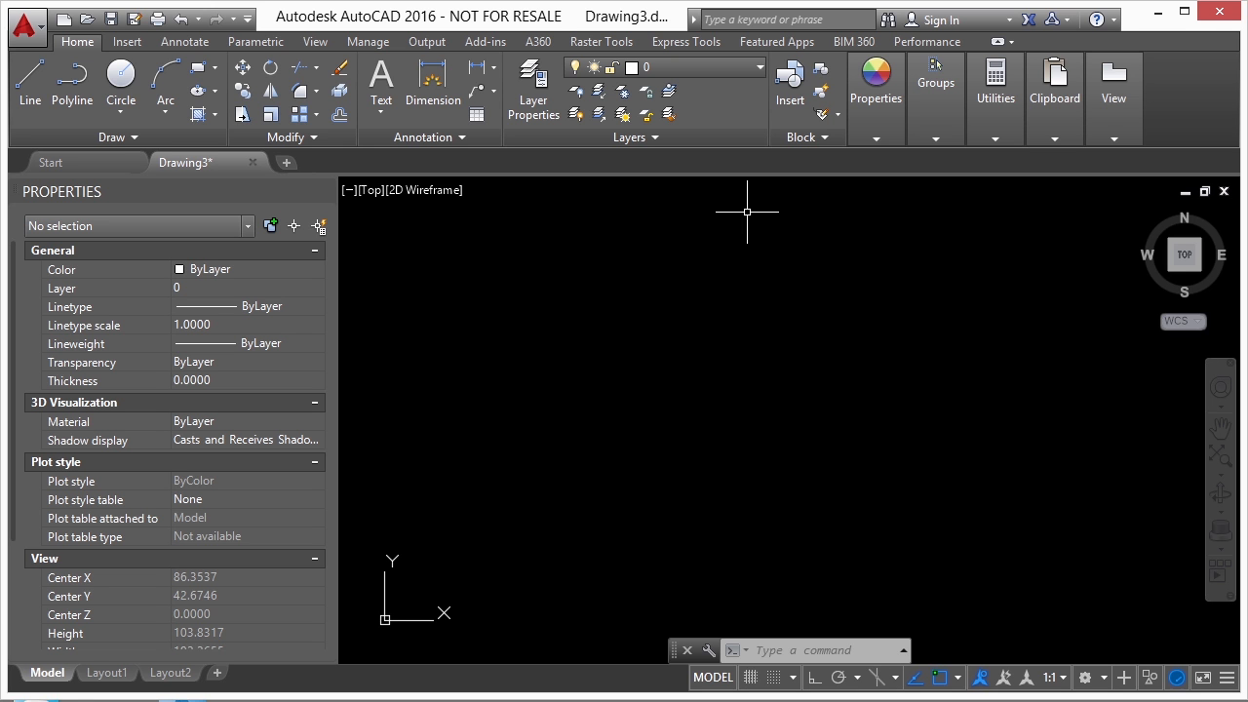
Open the drawing Polyline-splines.dwg
key("Return")
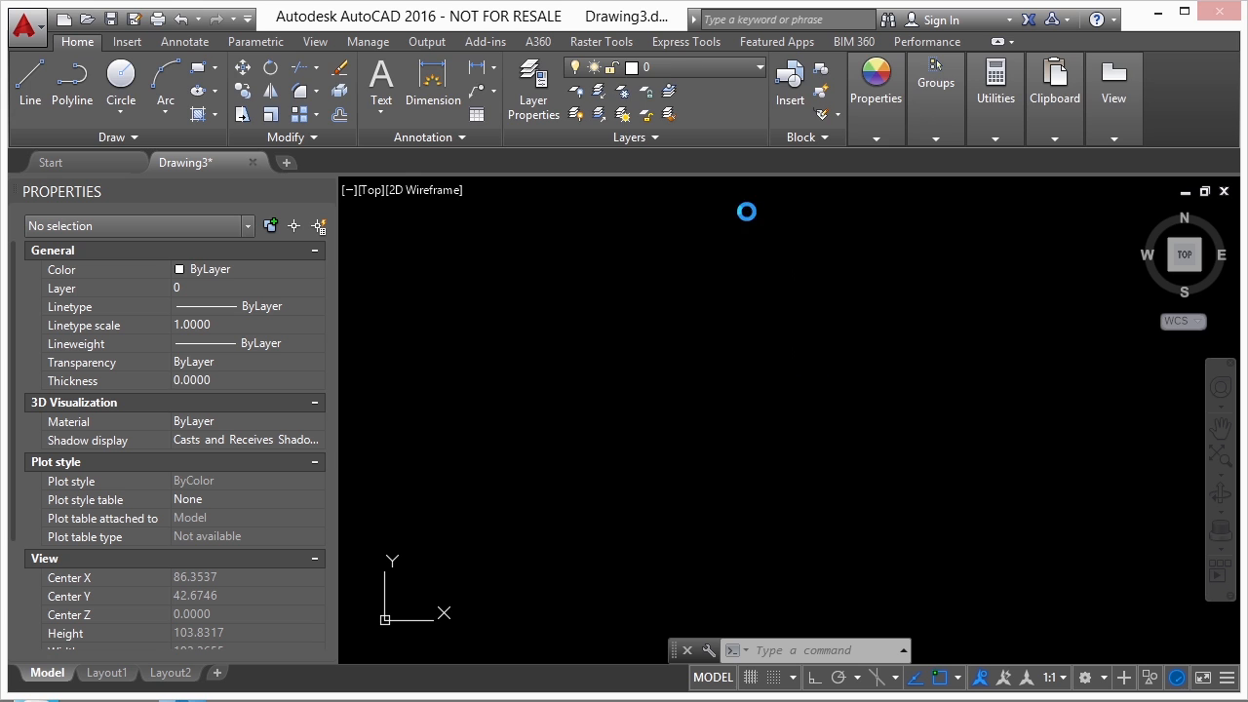
left_click(515, 253)
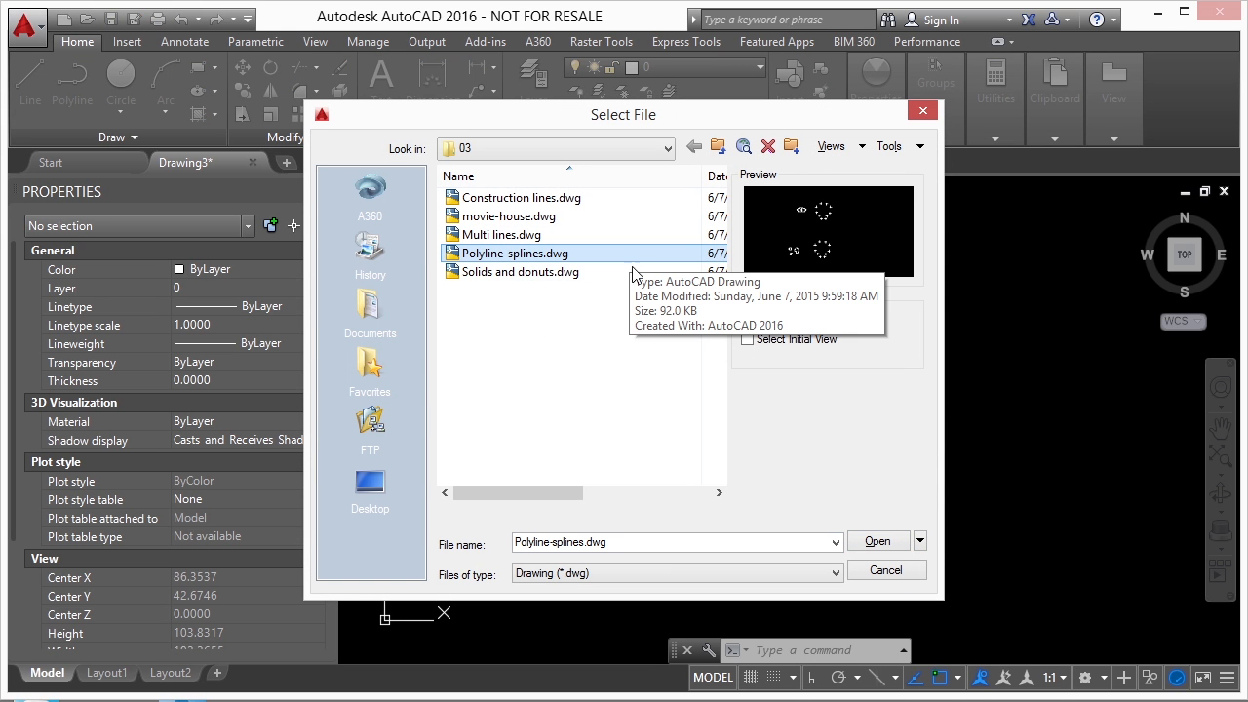
left_click(881, 543)
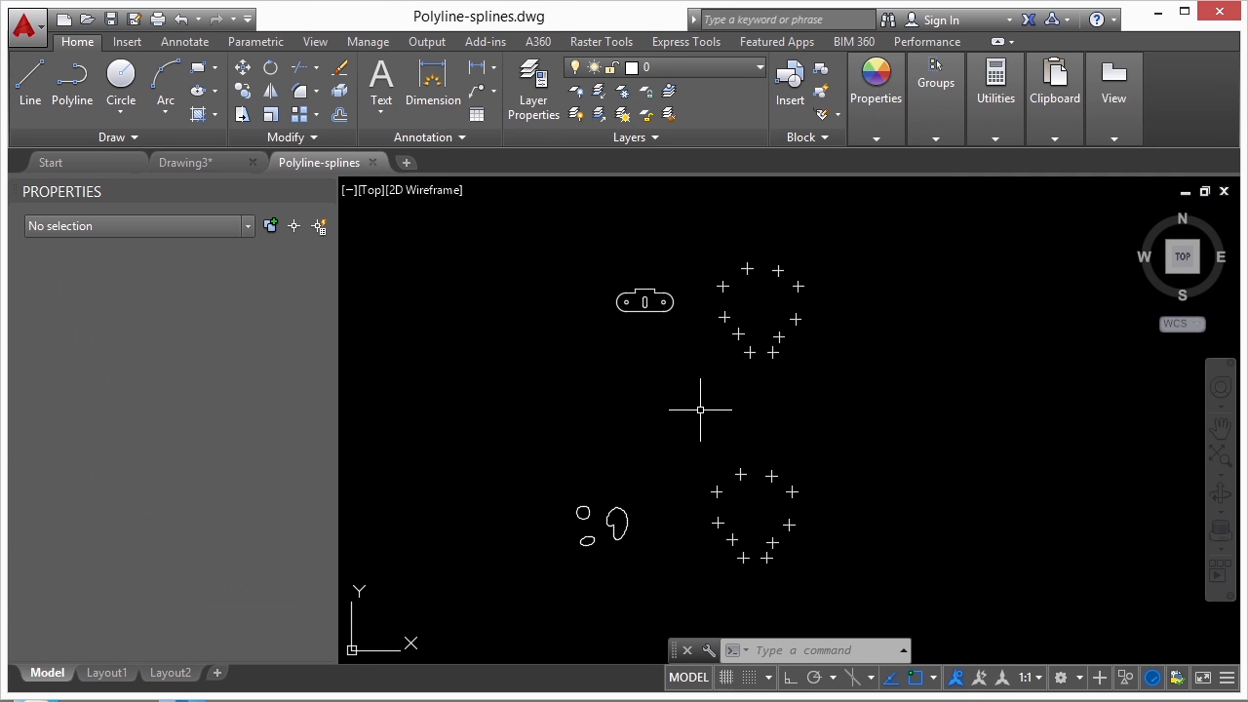
Examine the slotted plate, the small closed shapes and the two groups of point markers
middle_click_drag(731, 407, 729, 371)
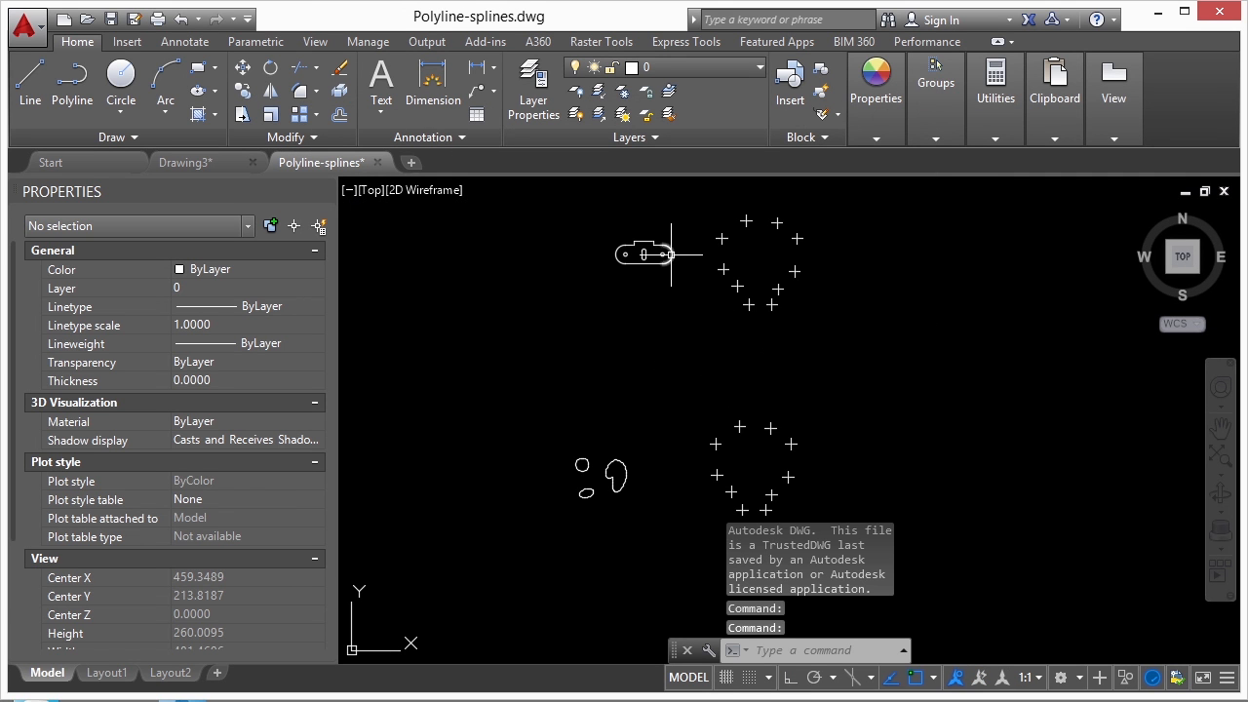
scroll(679, 256, "up", 4)
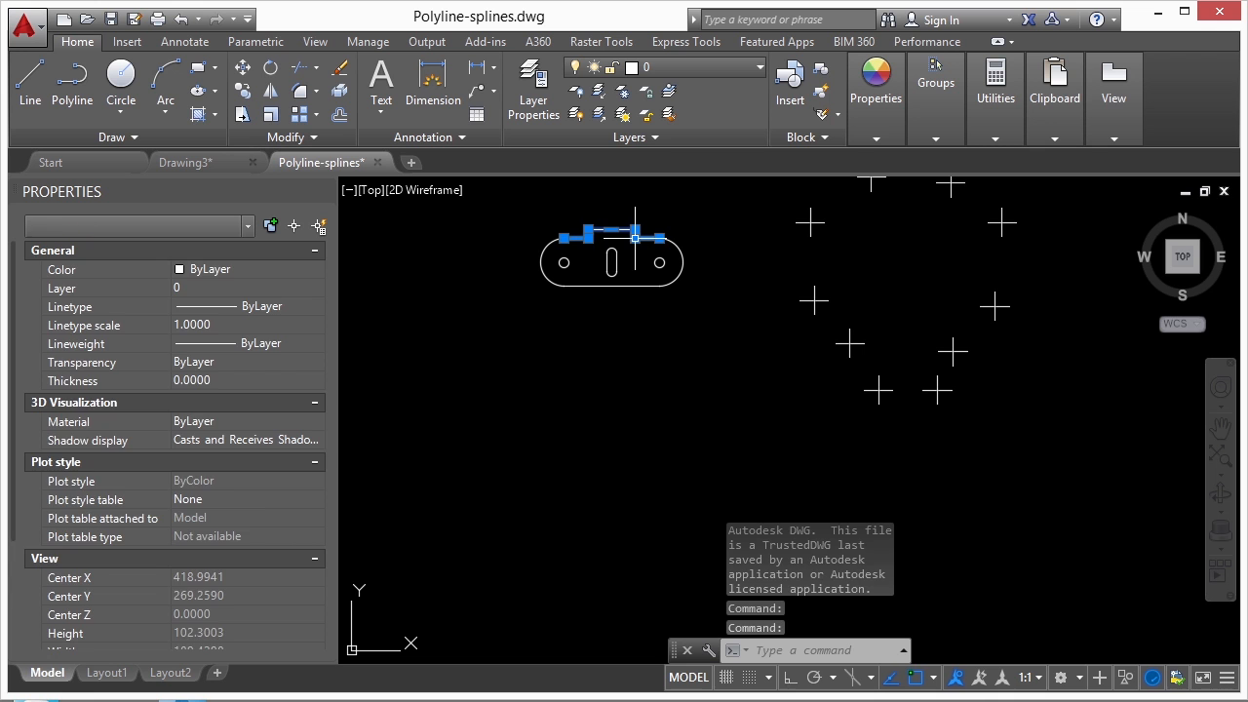
key("Escape")
scroll(592, 273, "up", 4)
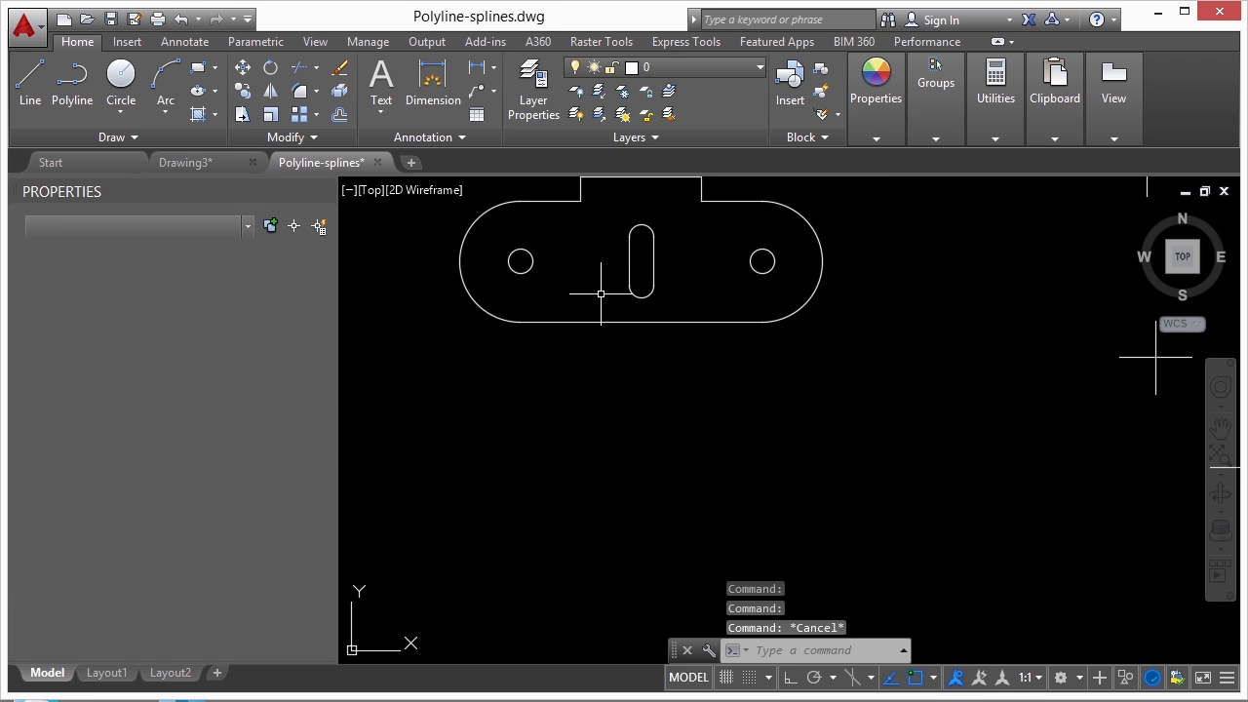
scroll(624, 302, "down", 5)
left_click(657, 279)
scroll(624, 383, "down", 2)
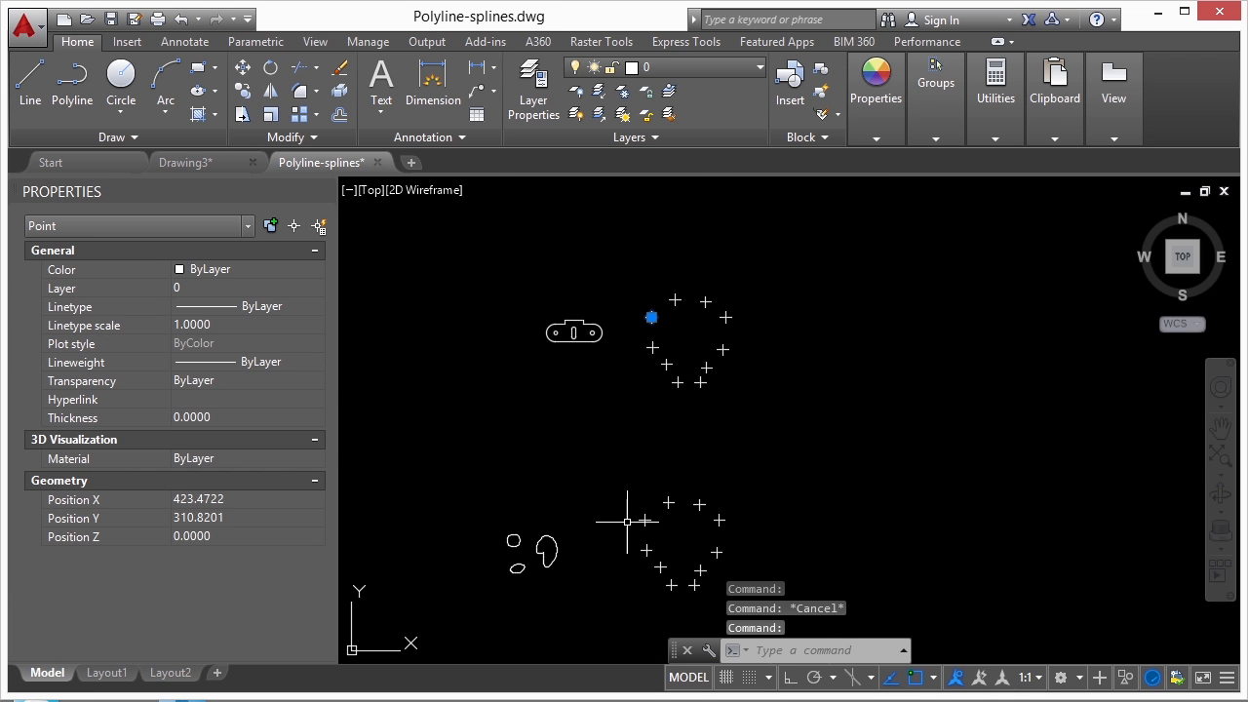
scroll(585, 534, "up", 4)
middle_click_drag(553, 554, 730, 426)
key("Escape")
left_click(677, 431)
key("Escape")
scroll(612, 483, "down", 4)
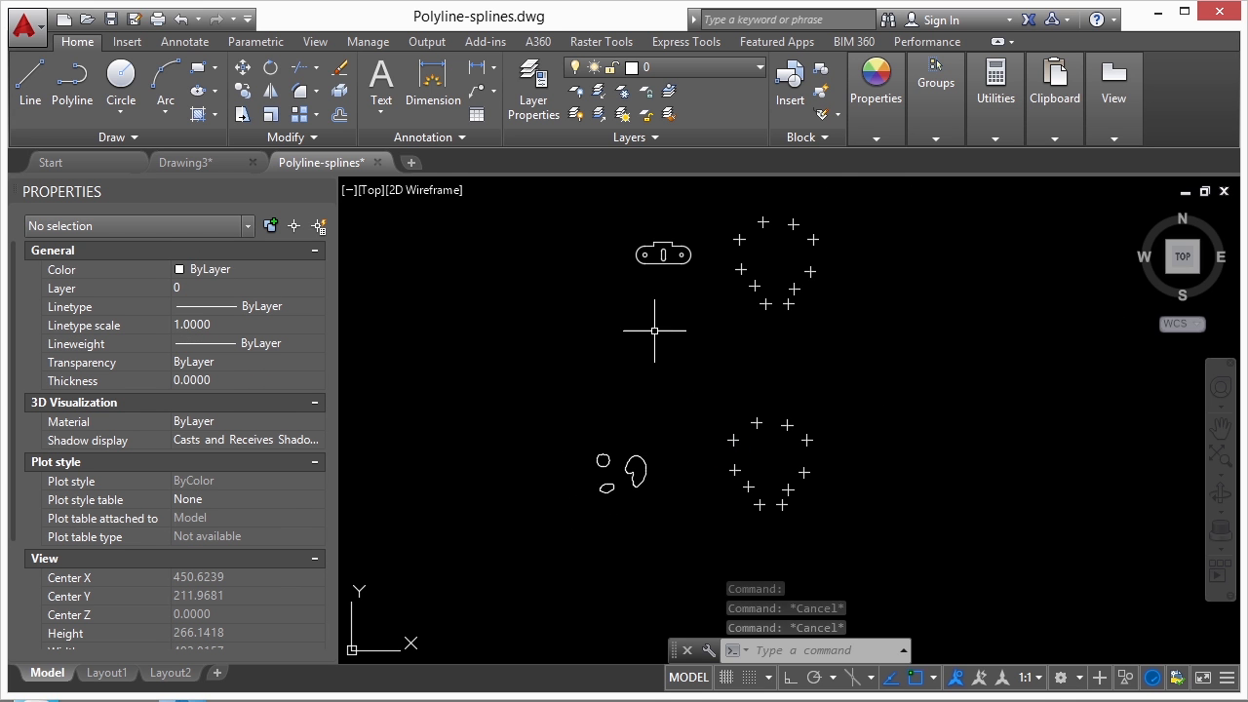
middle_click_drag(660, 360, 652, 374)
type("pl")
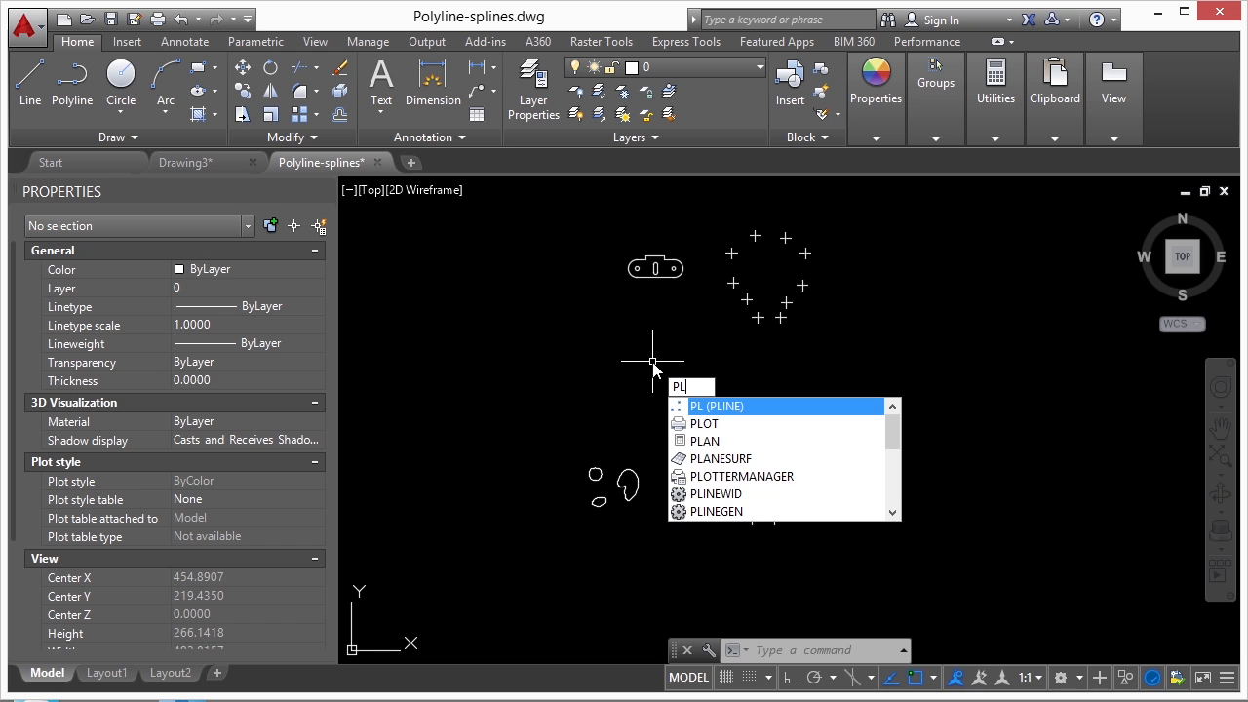
key("Return")
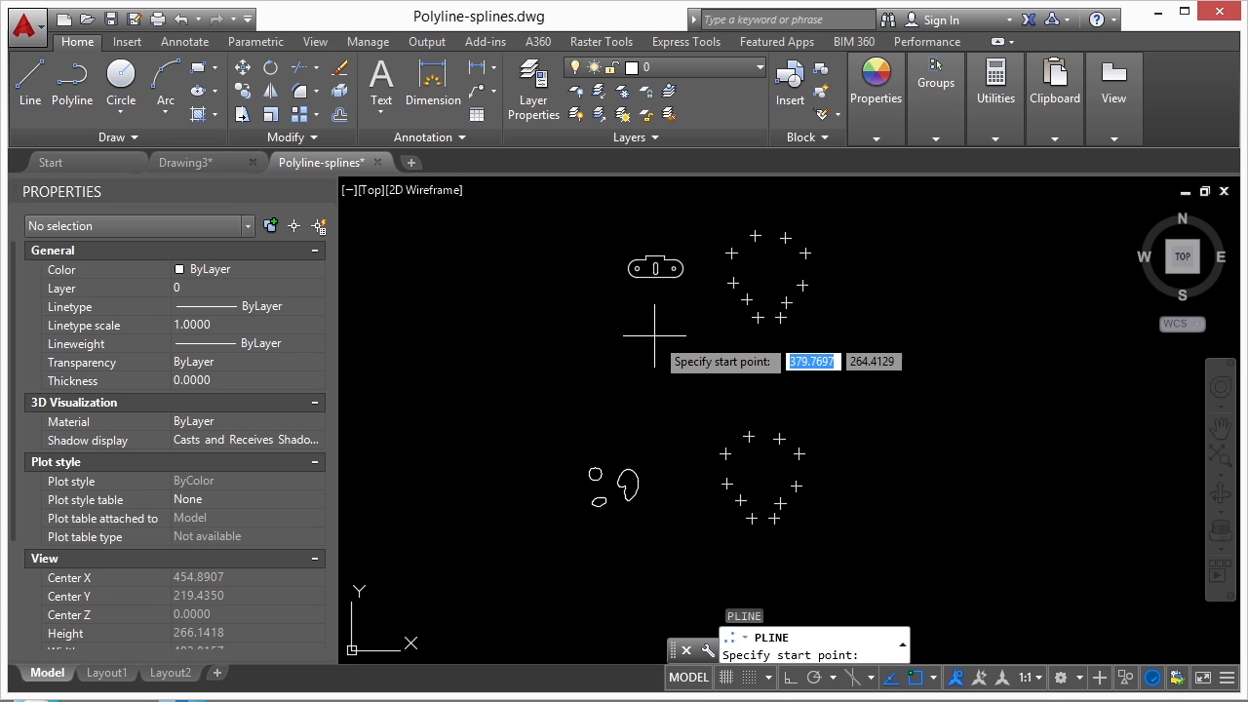
scroll(527, 285, "up", 2)
left_click(481, 263)
key("Escape")
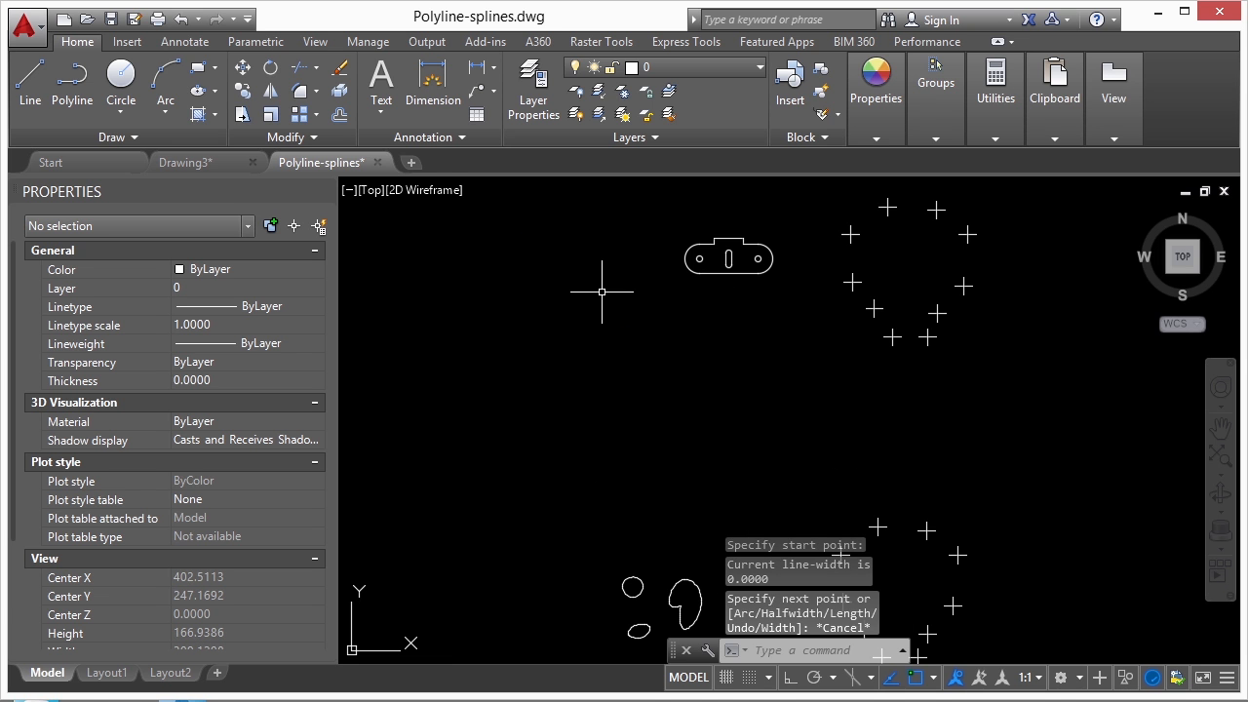
Start a polyline at the upper point group's upper-left marker and draw straight segments clockwise through the markers to the lower-right one
key("Return")
scroll(877, 234, "up", 2)
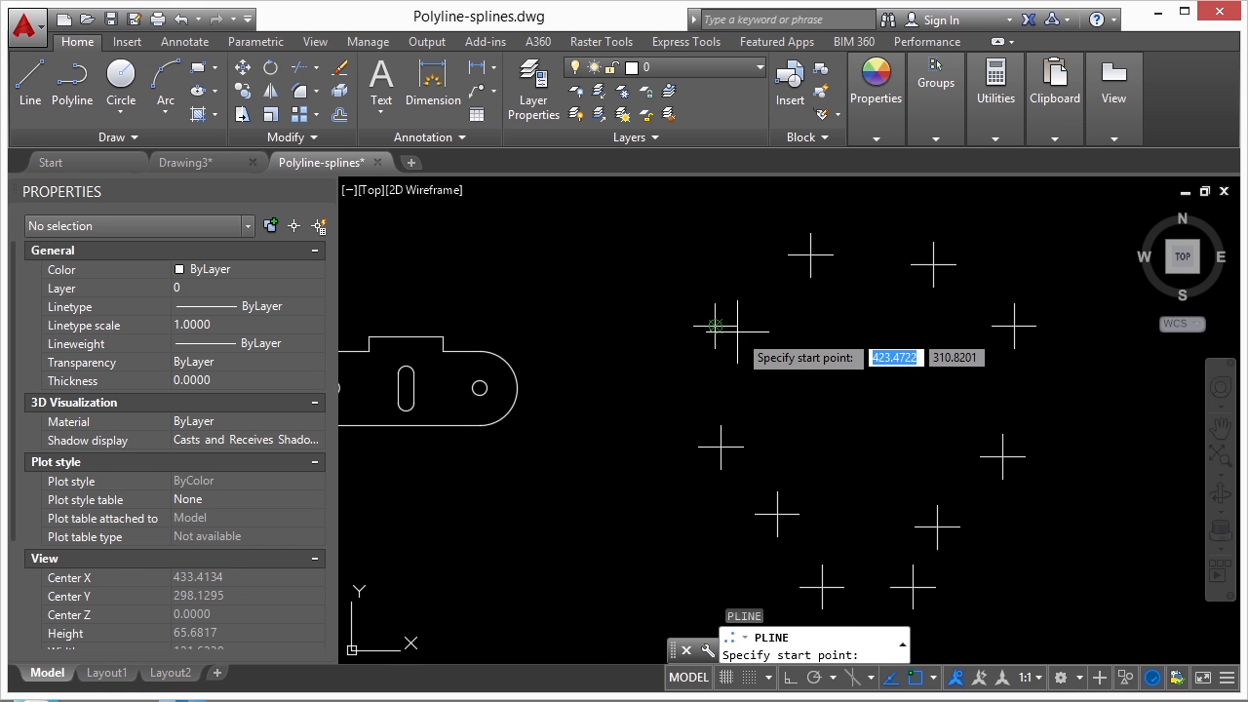
left_click(715, 326)
left_click(810, 255)
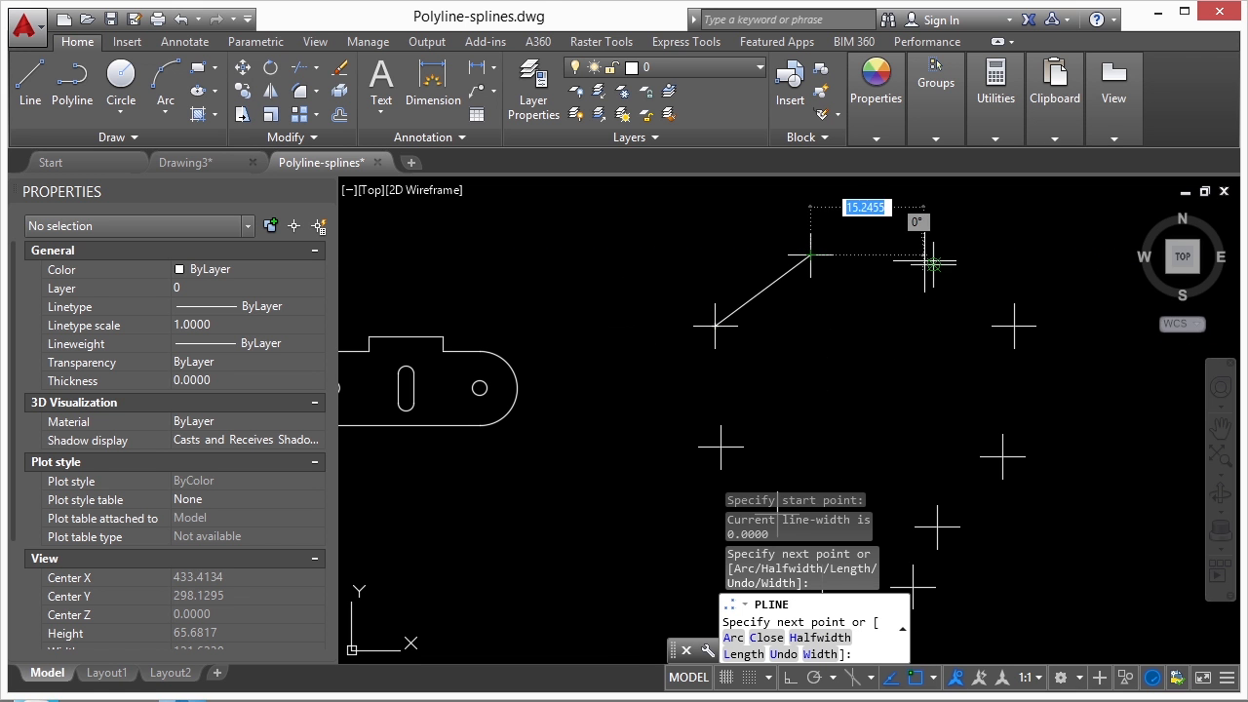
left_click(933, 261)
left_click(1014, 325)
middle_click_drag(974, 503, 972, 309)
left_click(936, 332)
left_click(912, 393)
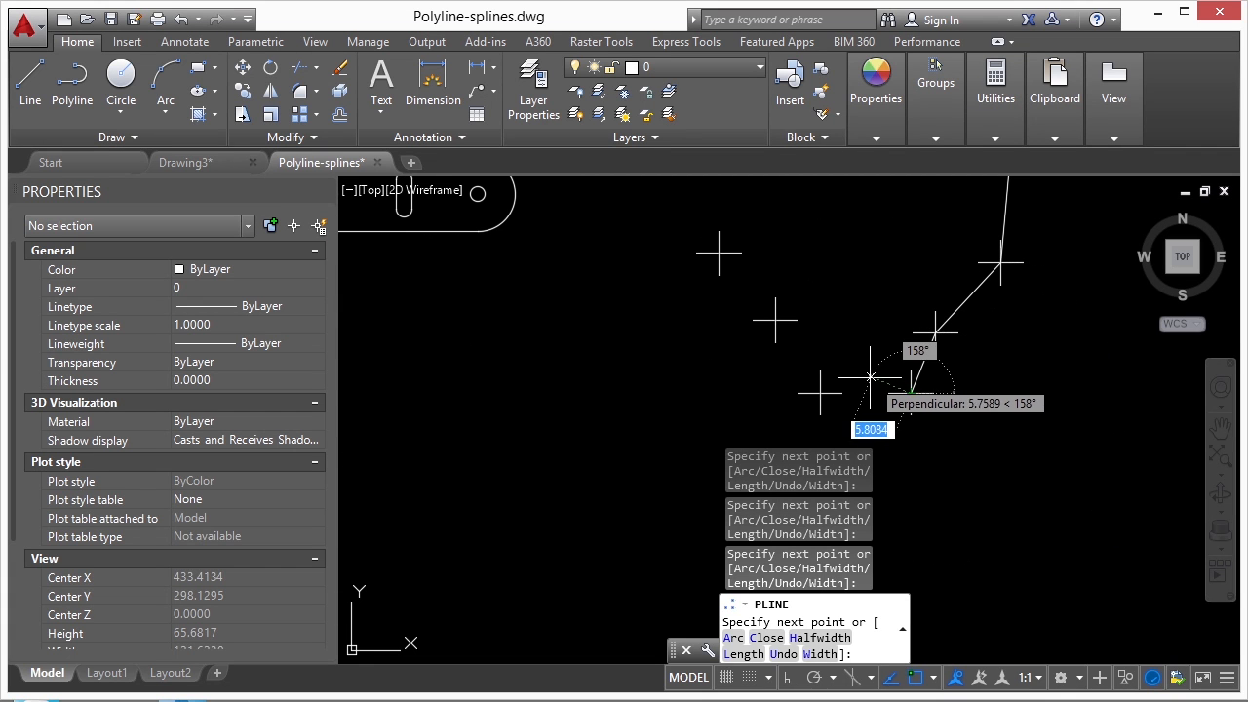
Add an arc segment to the neighbouring bottom marker and switch the polyline back to straight segments
type("a")
key("Return")
left_click(820, 392)
type("l")
key("Return")
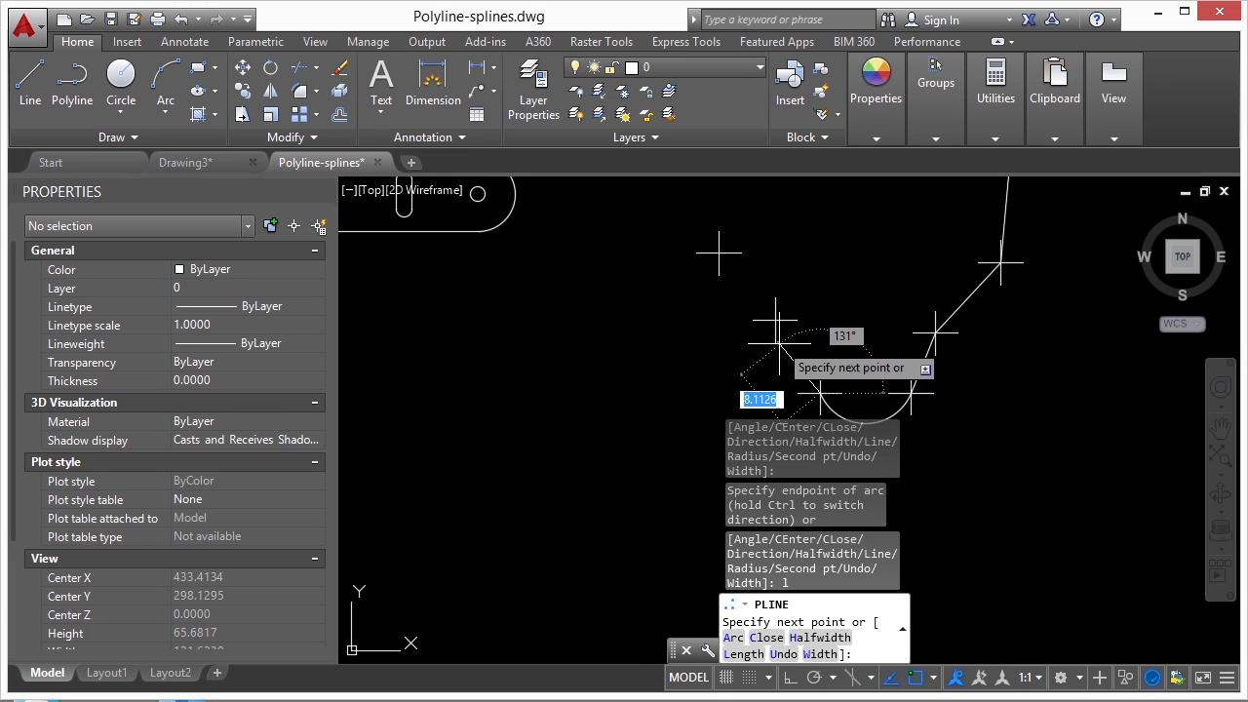
Continue the polyline with straight segments through the two remaining left-side markers and close it
left_click(776, 322)
left_click(719, 252)
middle_click_drag(726, 215, 747, 348)
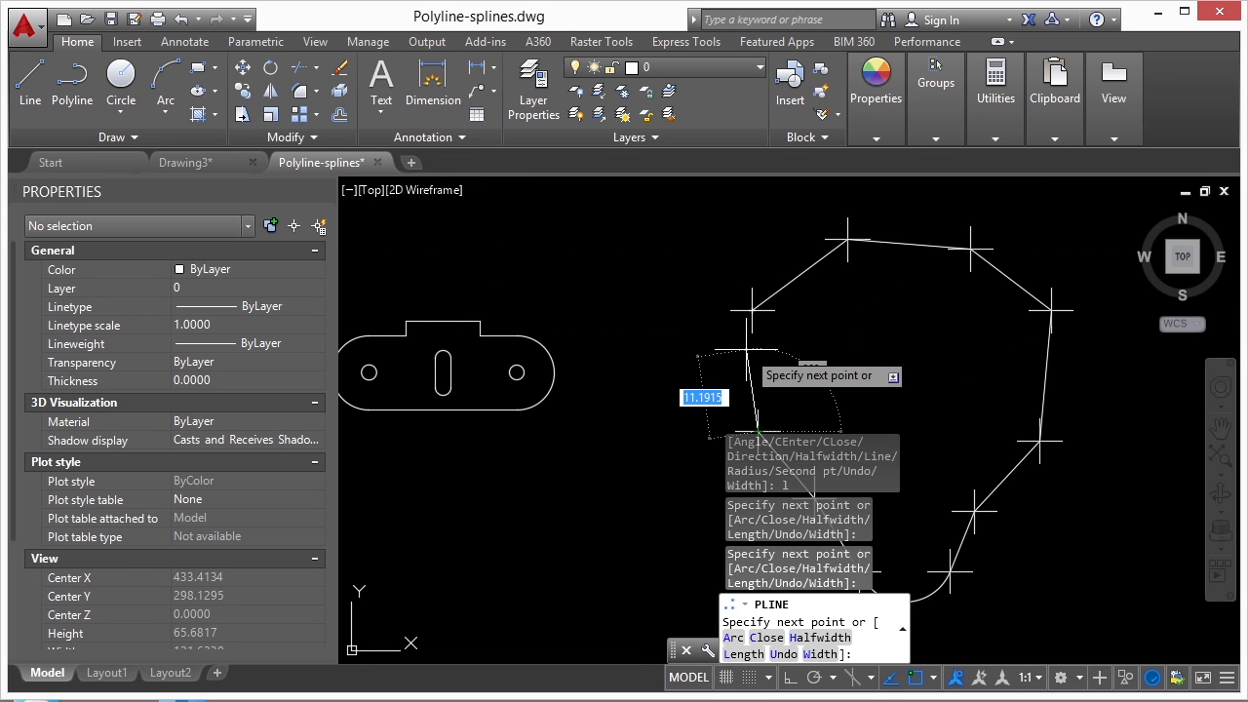
type("cl")
key("Return")
scroll(713, 279, "down", 3)
scroll(713, 279, "down", 2)
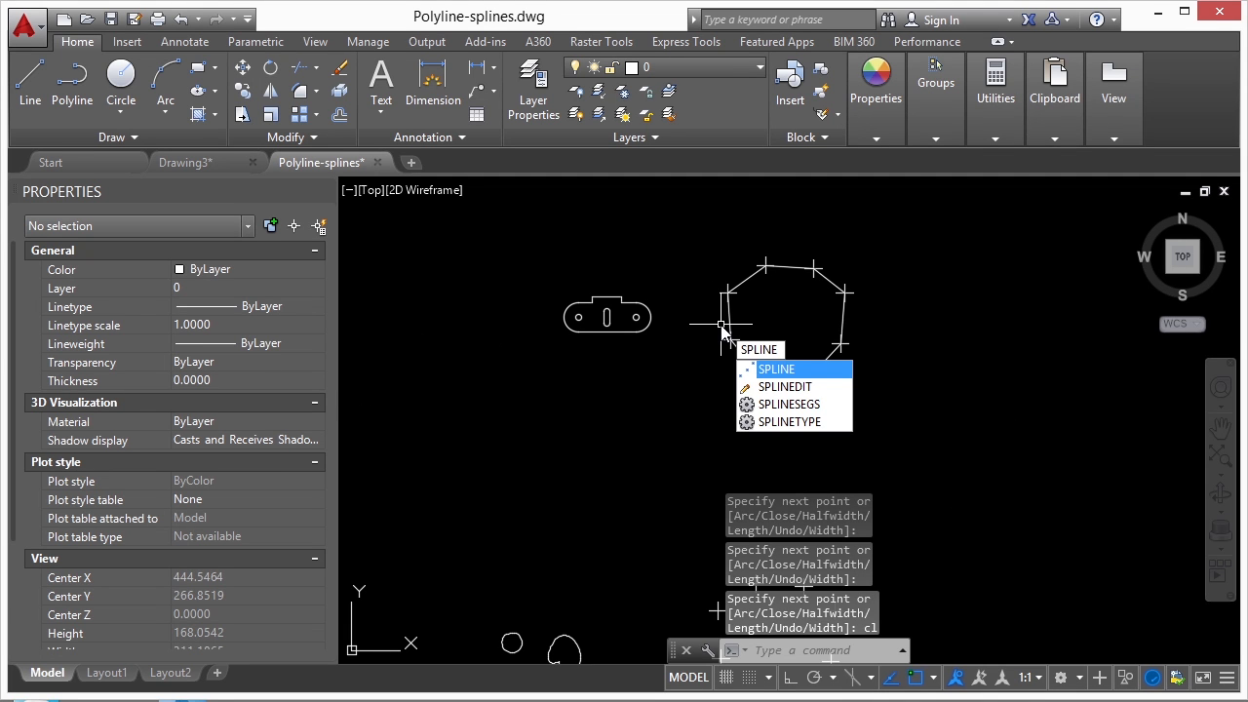
Start a fit-point spline at the lower point group's top-left marker and run it clockwise down the right-side markers
key("Return")
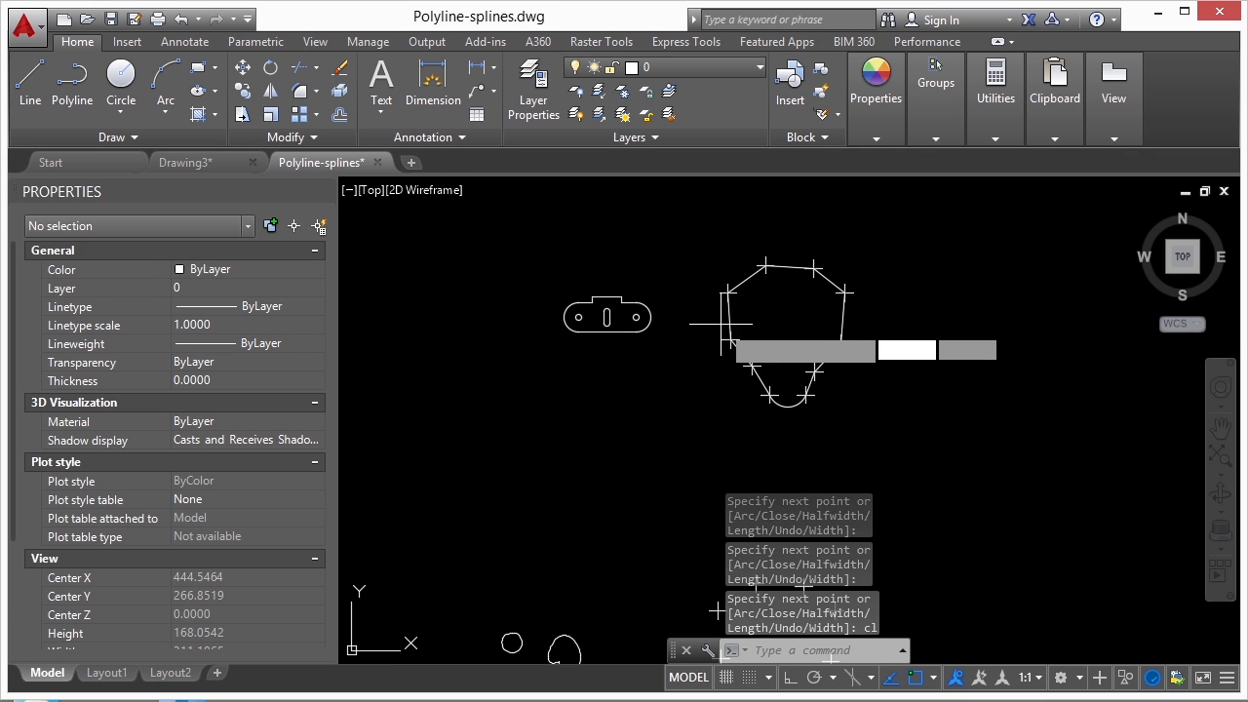
middle_click_drag(829, 472, 804, 225)
scroll(723, 325, "up", 4)
left_click(737, 352)
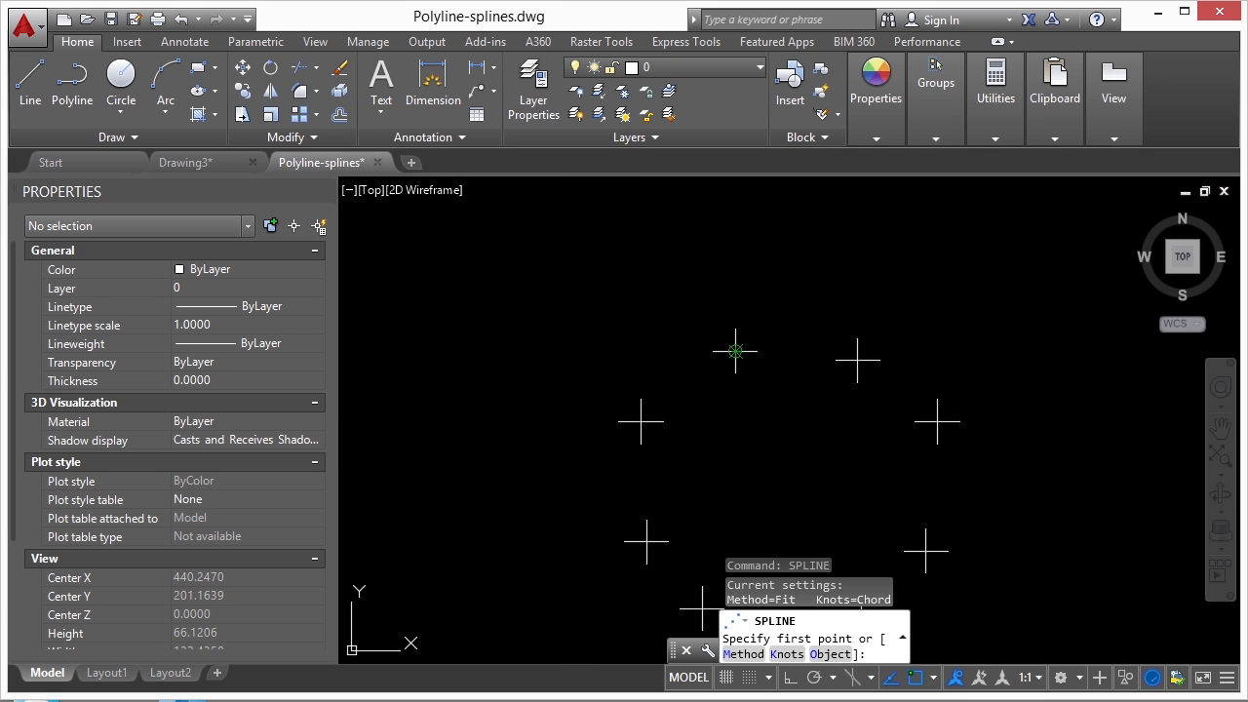
left_click(737, 351)
left_click(857, 361)
left_click(937, 421)
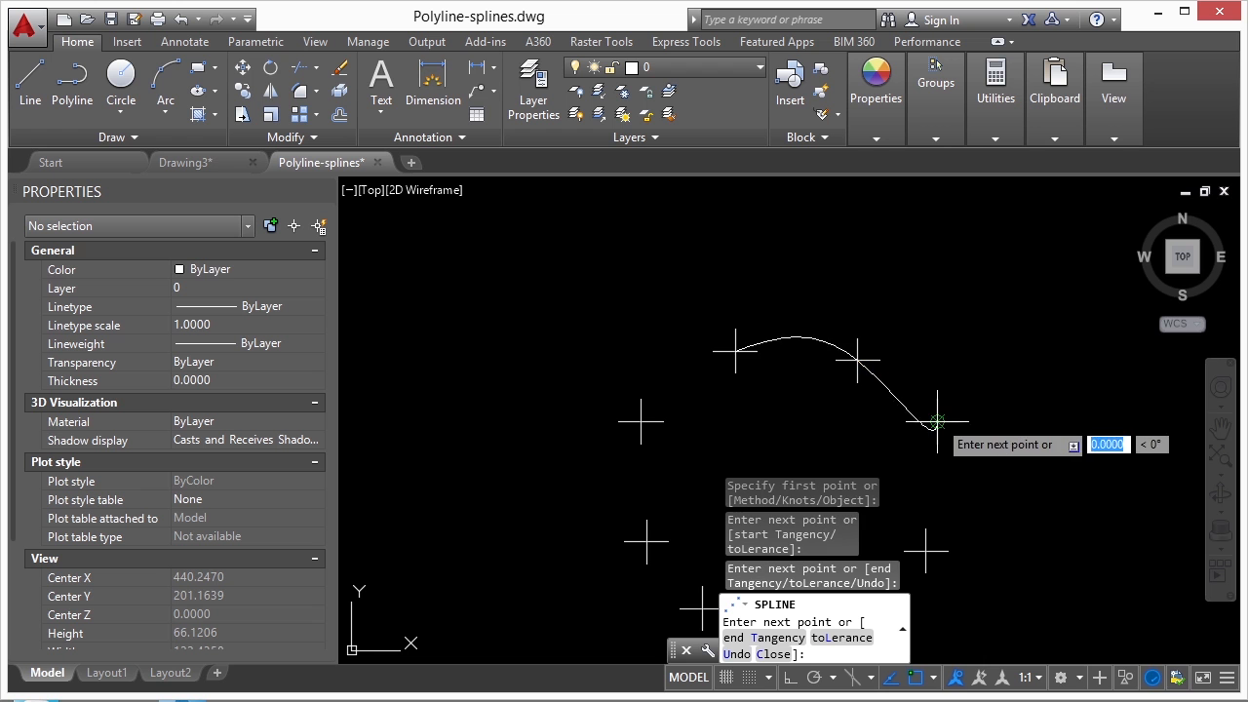
middle_click_drag(1014, 474, 929, 320)
scroll(930, 321, "down", 2)
left_click(874, 368)
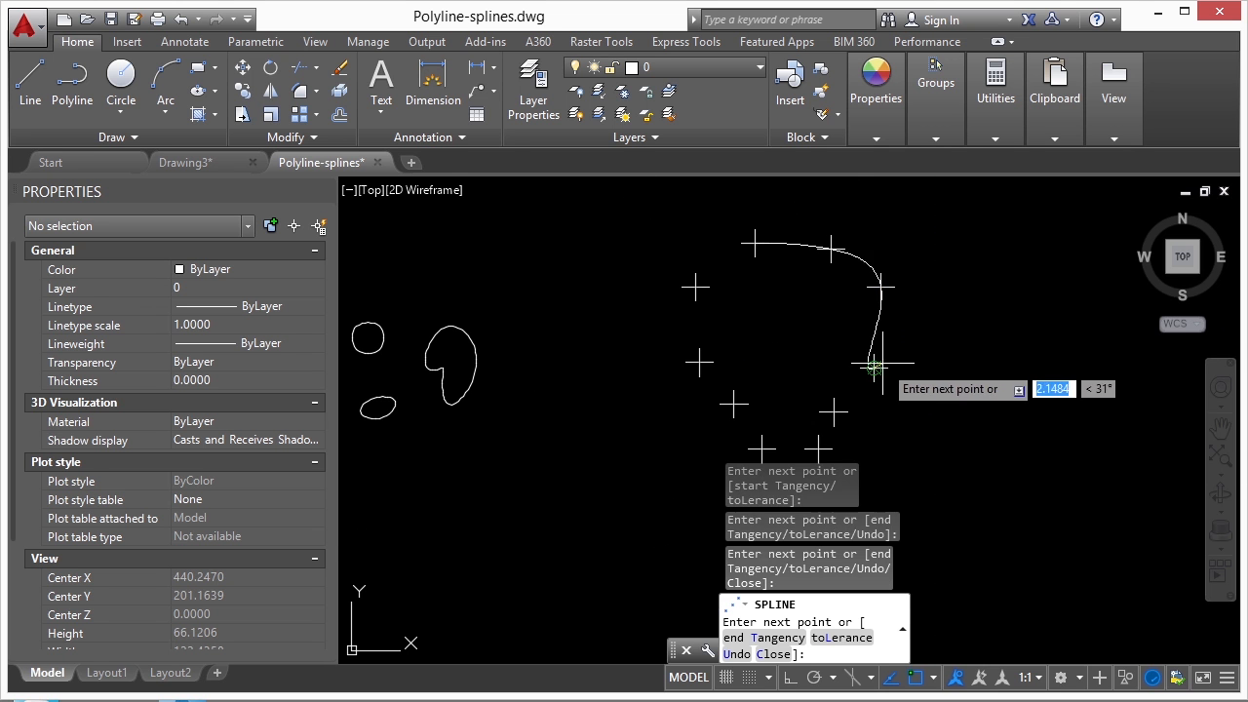
left_click(834, 413)
Continue the spline through the two bottom markers and up the left-side markers, and close it
middle_click_drag(891, 429, 908, 298)
scroll(861, 306, "up", 4)
left_click(797, 335)
left_click(652, 336)
left_click(582, 221)
middle_click_drag(579, 184, 760, 517)
left_click(681, 466)
left_click(671, 274)
middle_click_drag(673, 277, 636, 382)
type("cl")
key("Return")
Compare the closed polyline outline with the closed spline outline
scroll(721, 310, "down", 6)
middle_click_drag(795, 308, 764, 411)
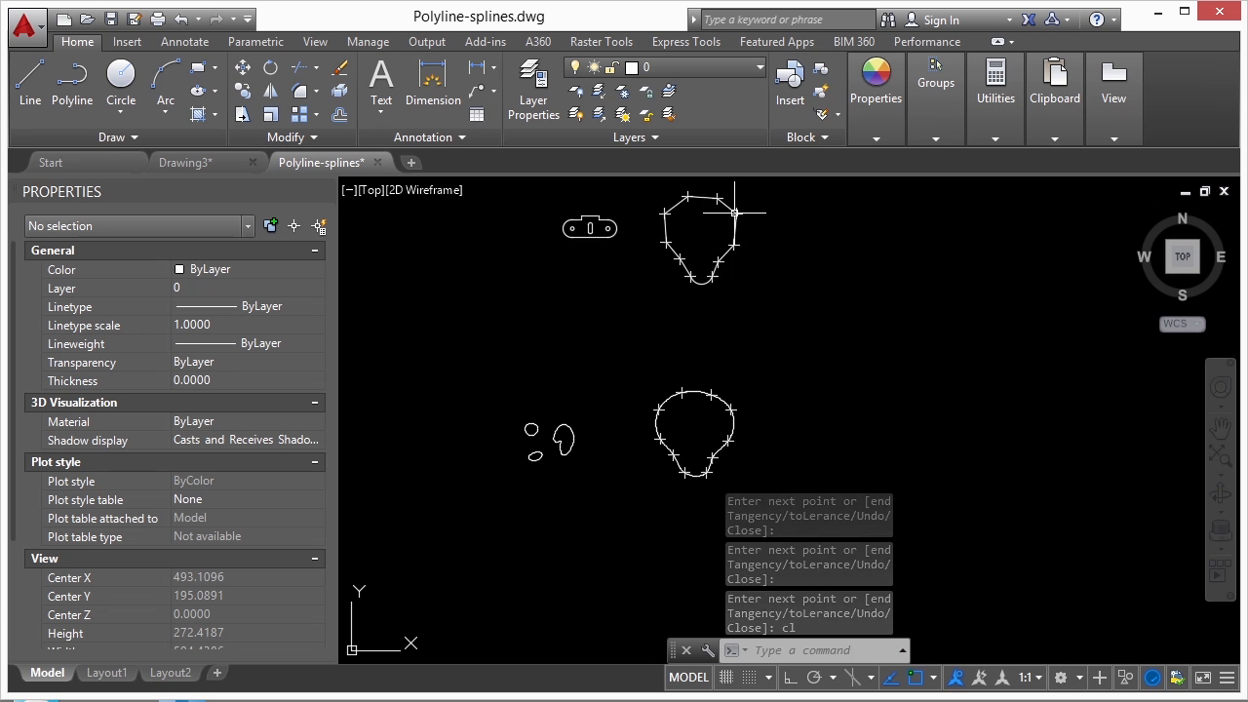
scroll(688, 286, "up", 5)
scroll(710, 318, "down", 5)
scroll(736, 361, "up", 5)
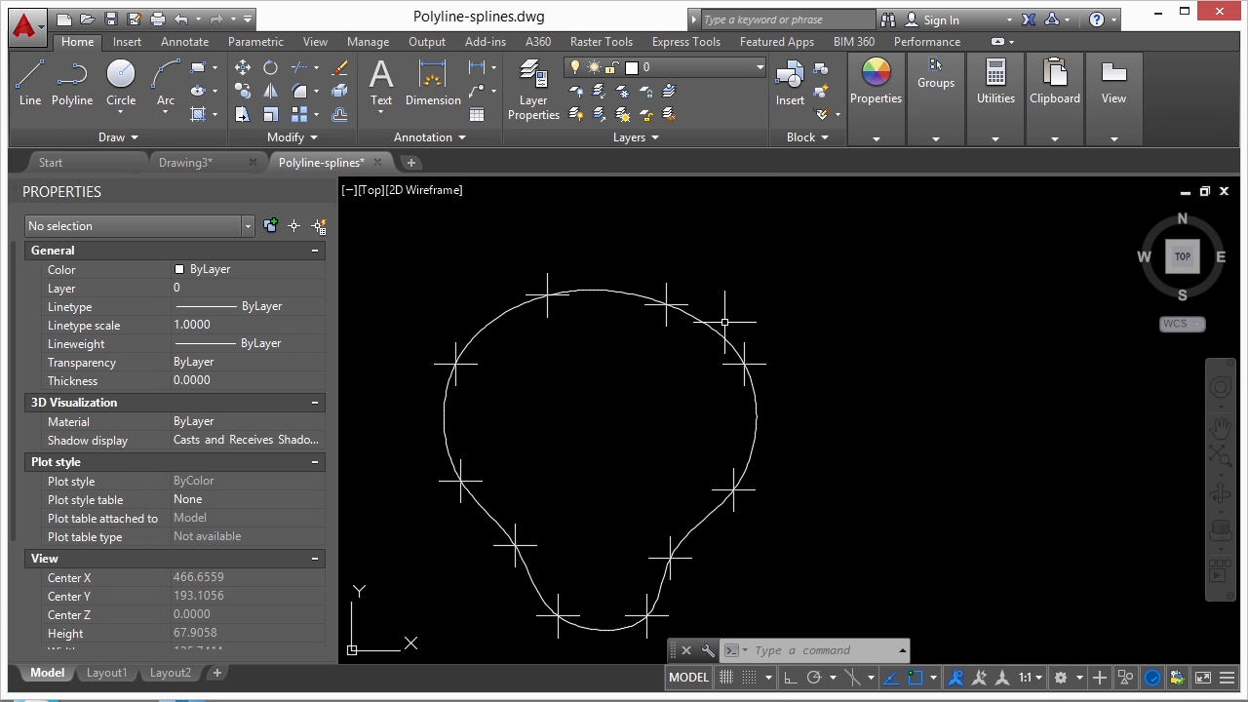
scroll(853, 346, "down", 5)
middle_click_drag(667, 266, 740, 410)
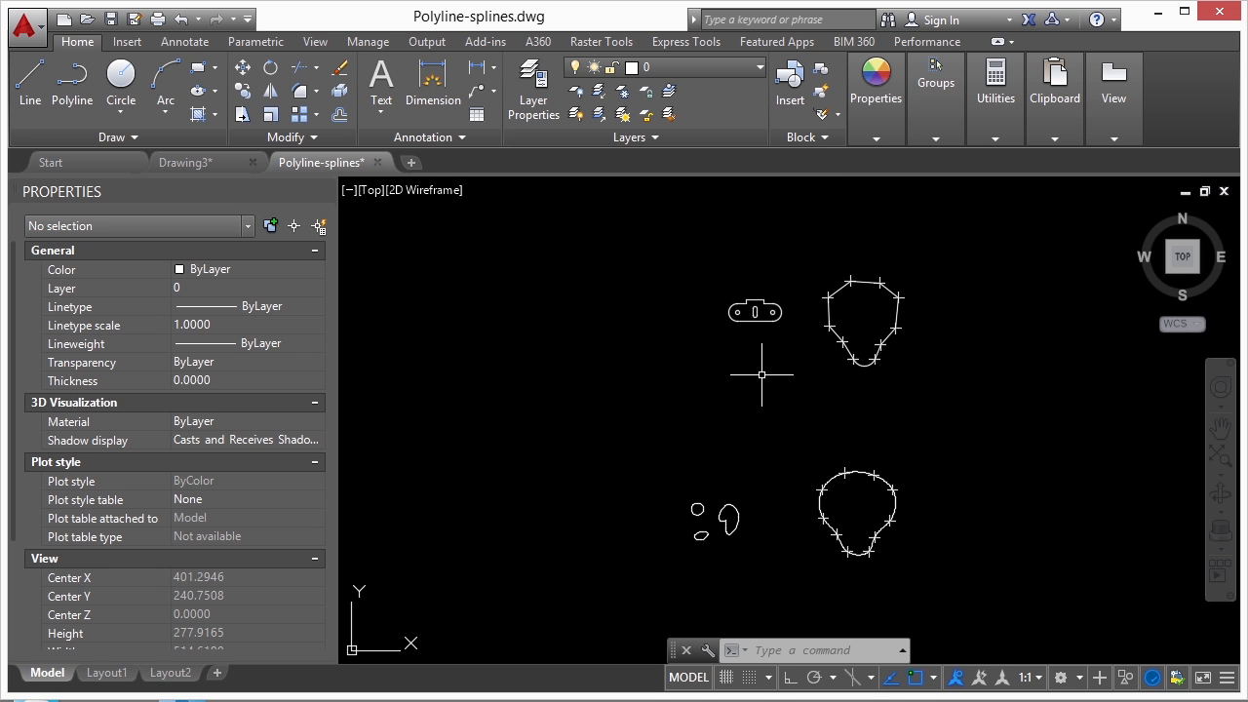
scroll(836, 317, "up", 3)
Select the upper polyline and stretch its upper-left segment outward by the midpoint grip, away from the point markers
left_click(836, 261)
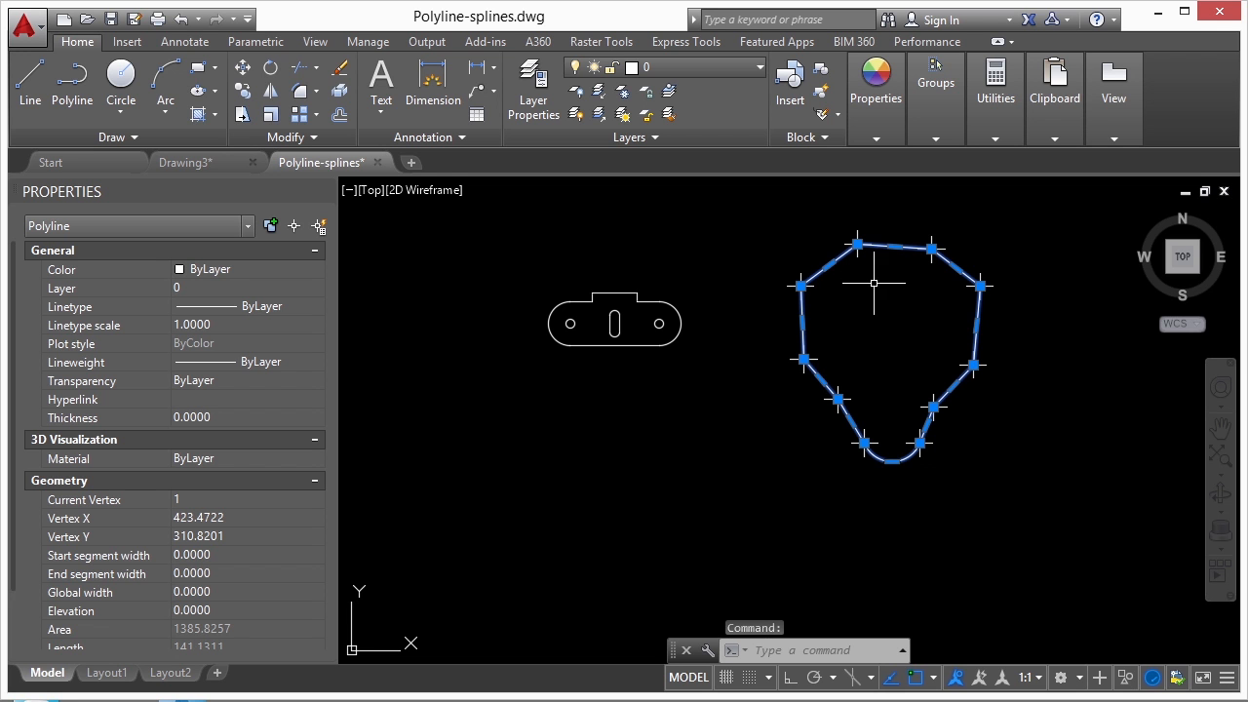
scroll(874, 283, "up", 3)
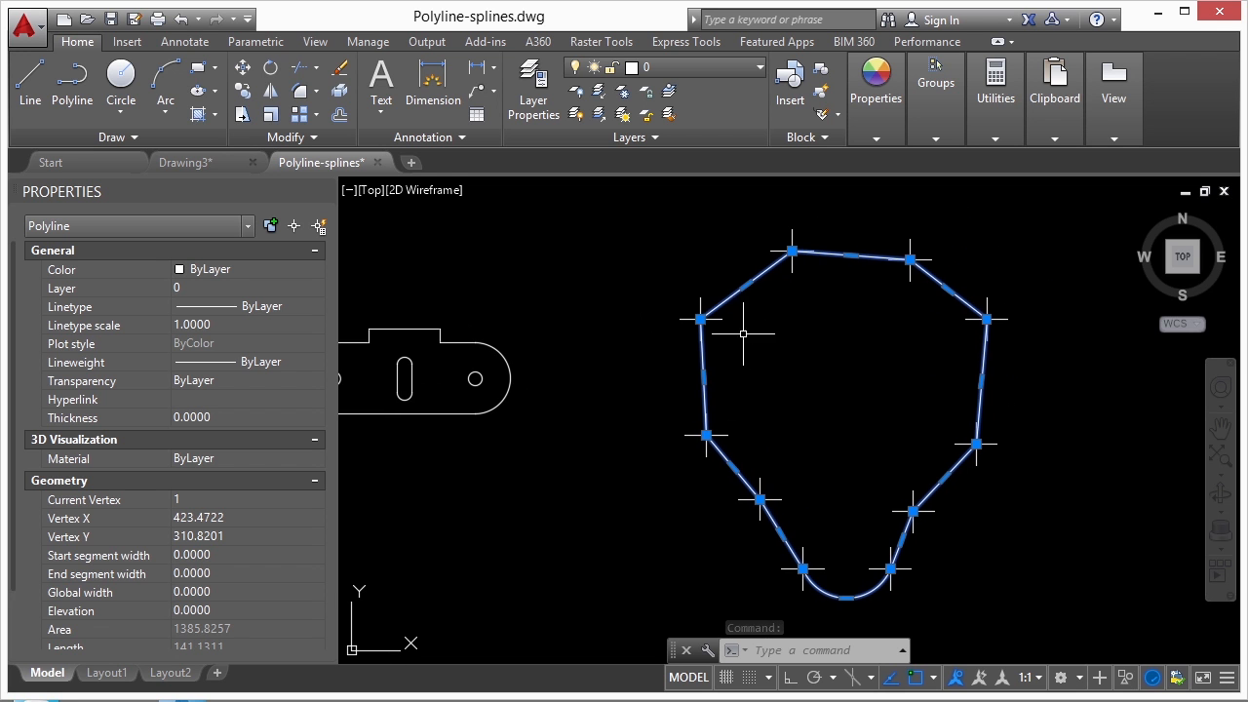
scroll(697, 302, "up", 5)
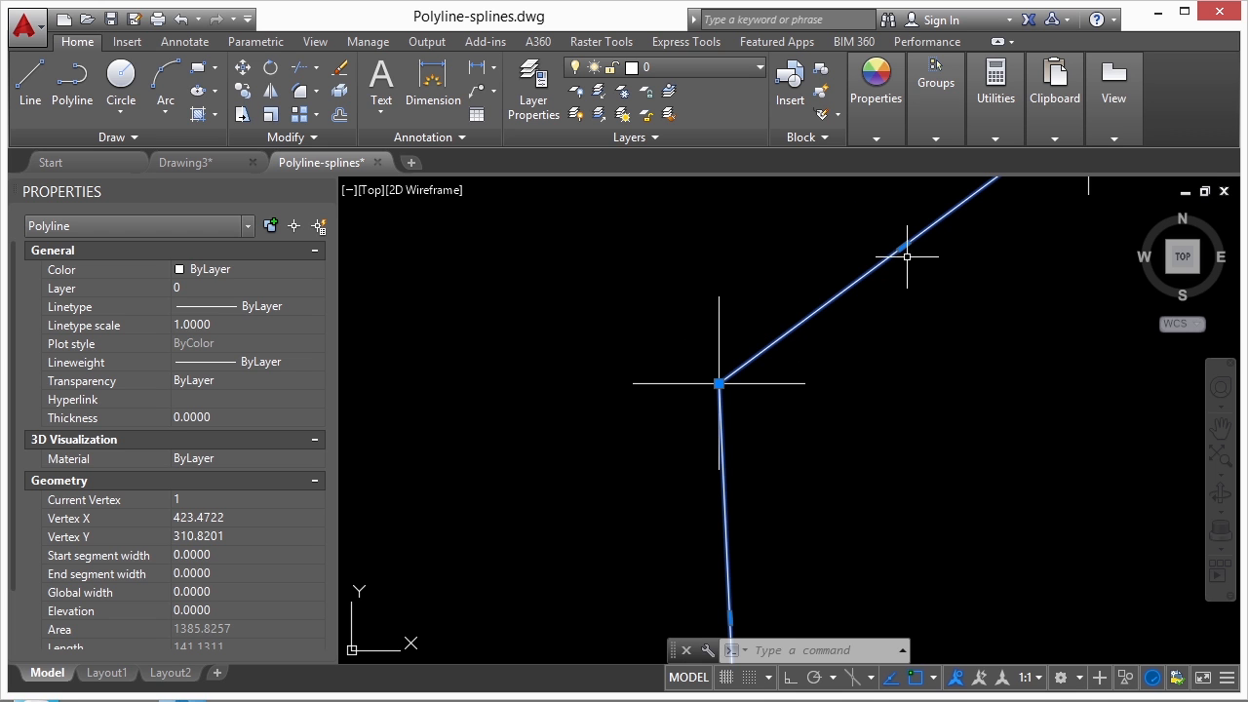
scroll(719, 283, "down", 5)
scroll(713, 284, "up", 5)
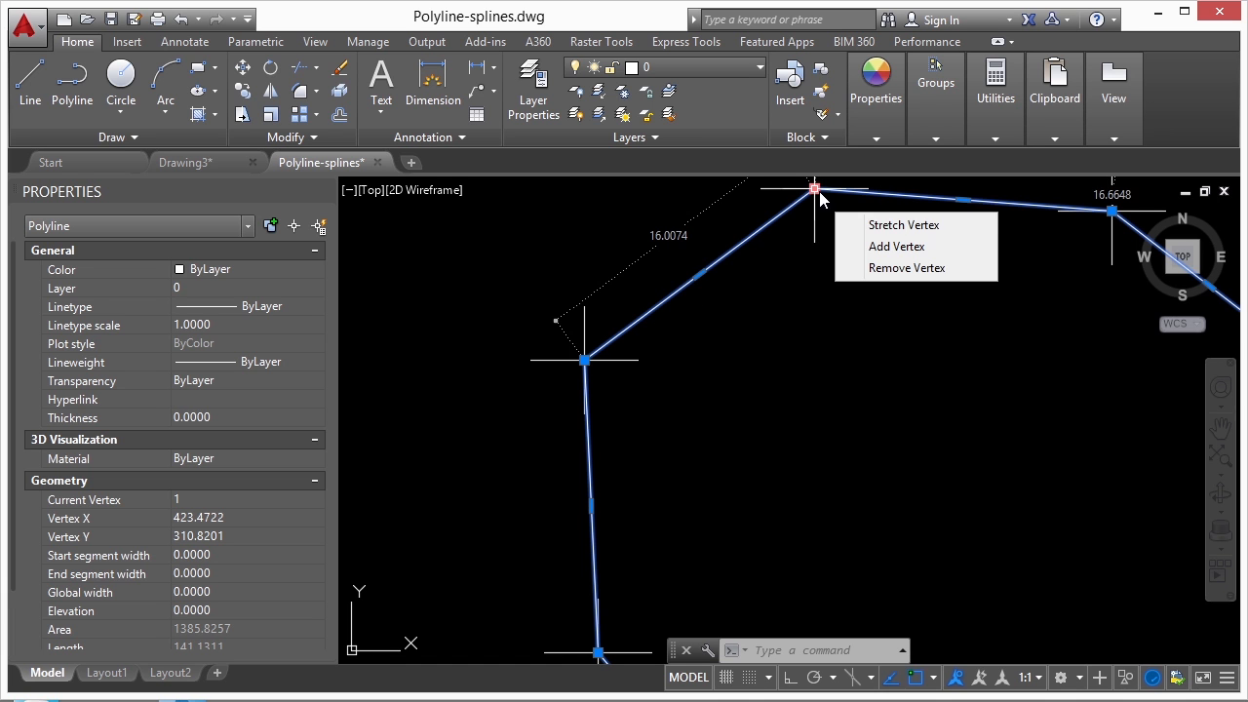
mouse_move(699, 275)
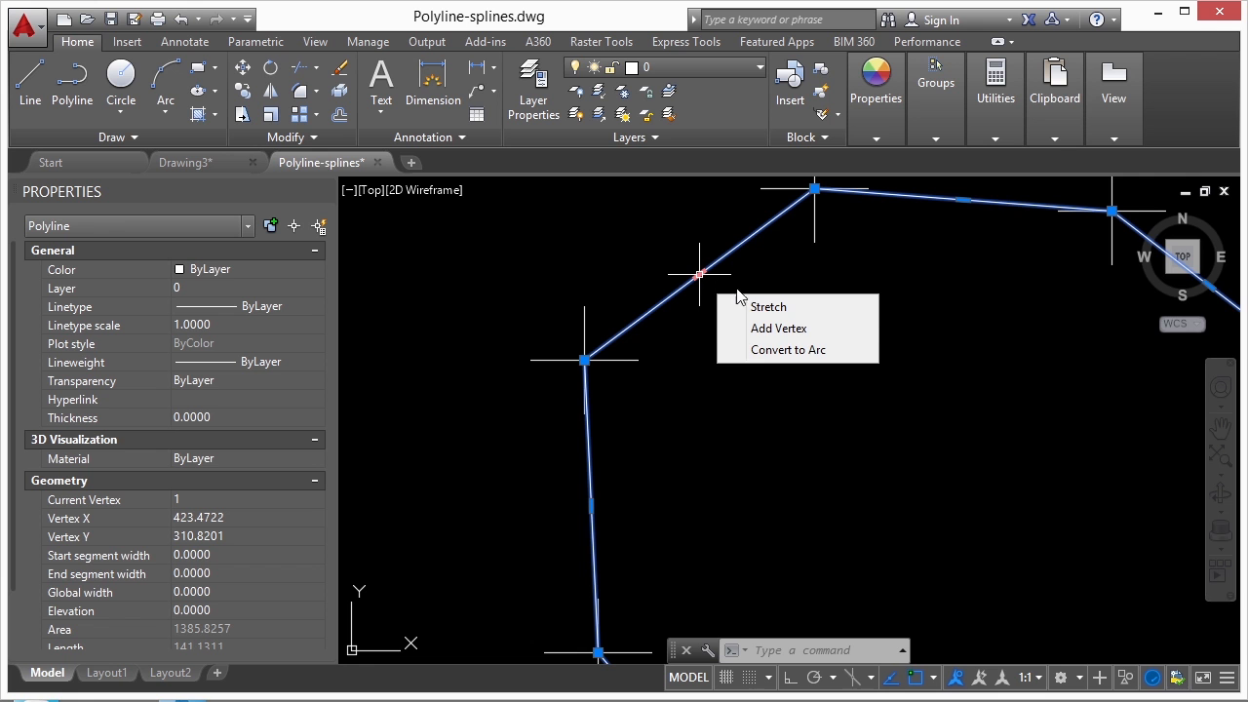
left_click(769, 306)
scroll(629, 274, "down", 4)
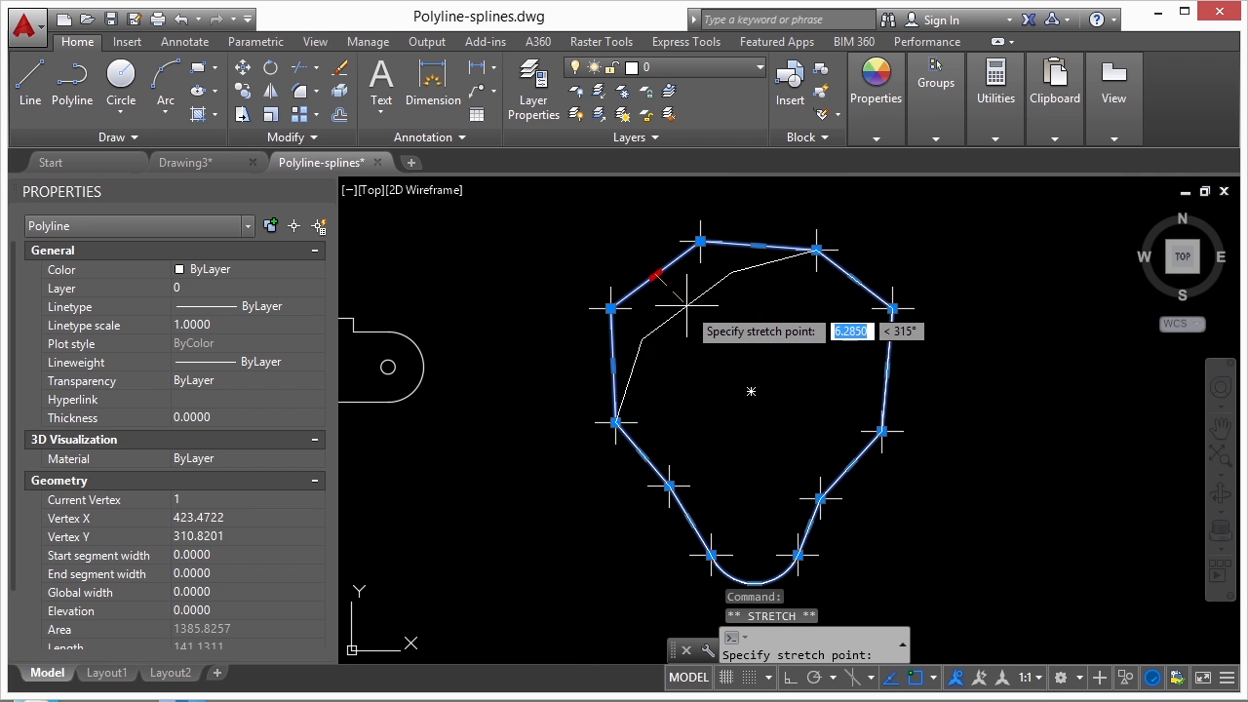
left_click(610, 247)
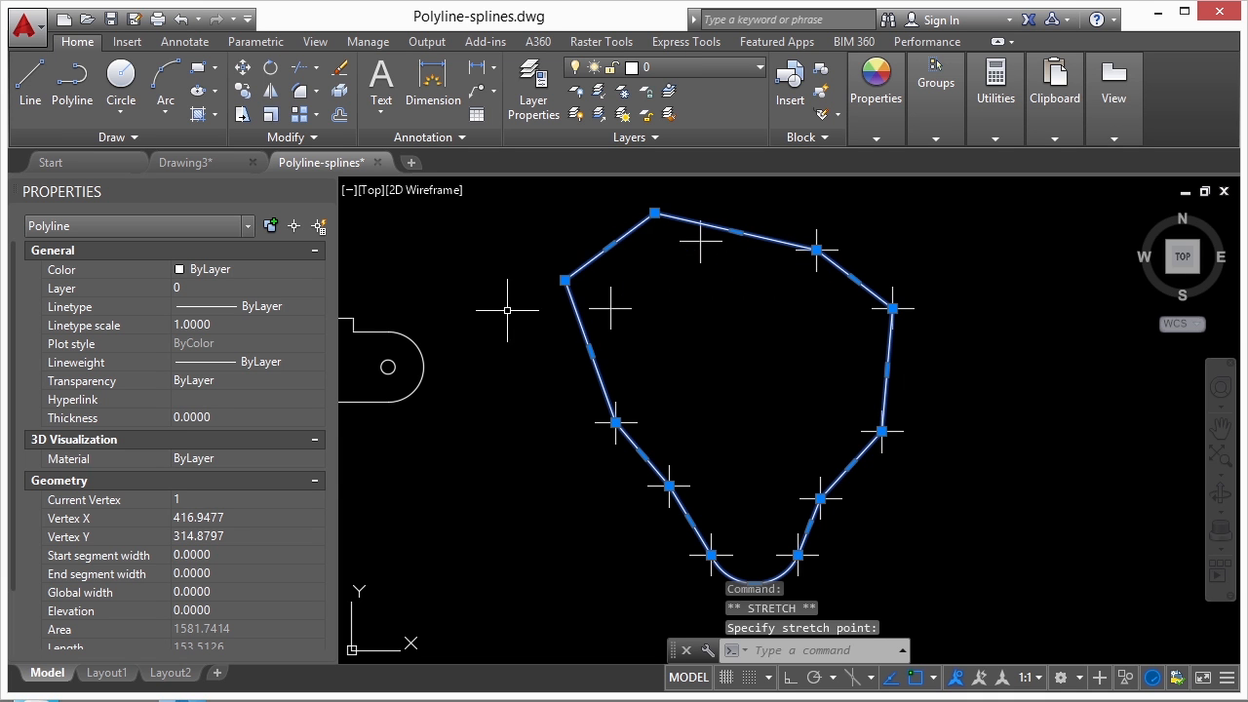
middle_click_drag(669, 246, 706, 336)
key("Escape")
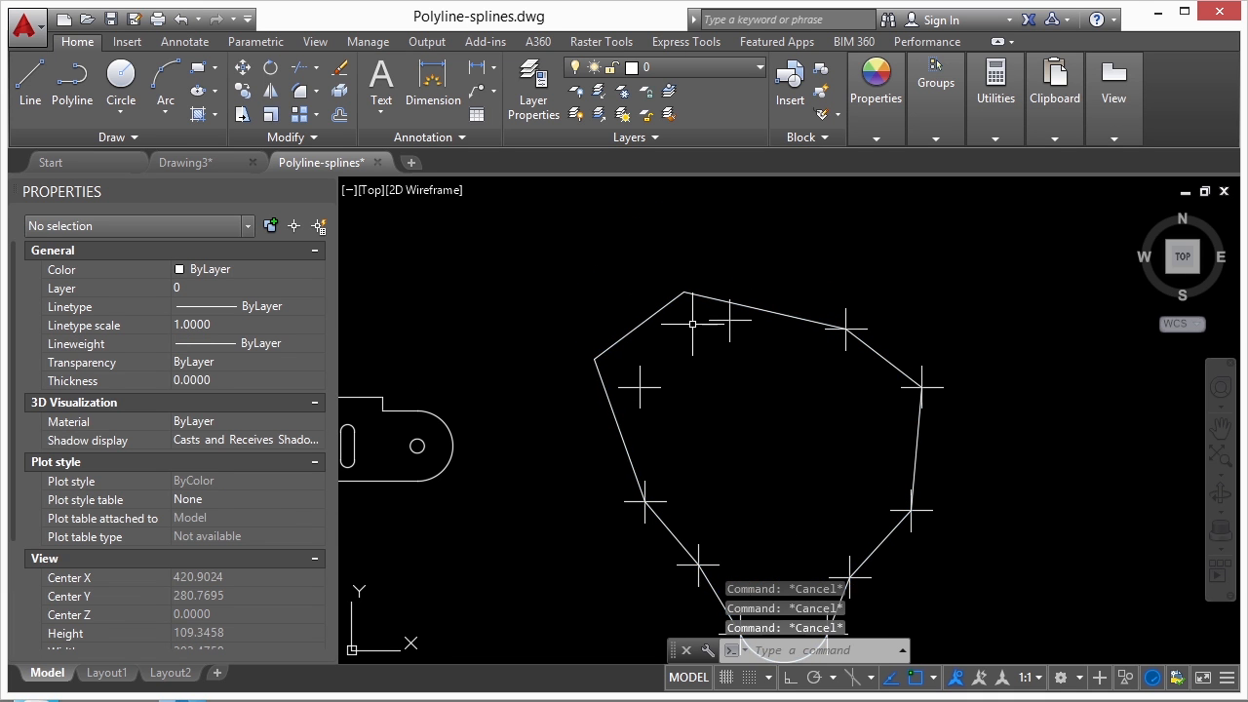
Stretch the polyline's two upper-left vertices slightly farther outward, using a crossing window and the Stretch command
type("s")
key("Return")
left_click(700, 259)
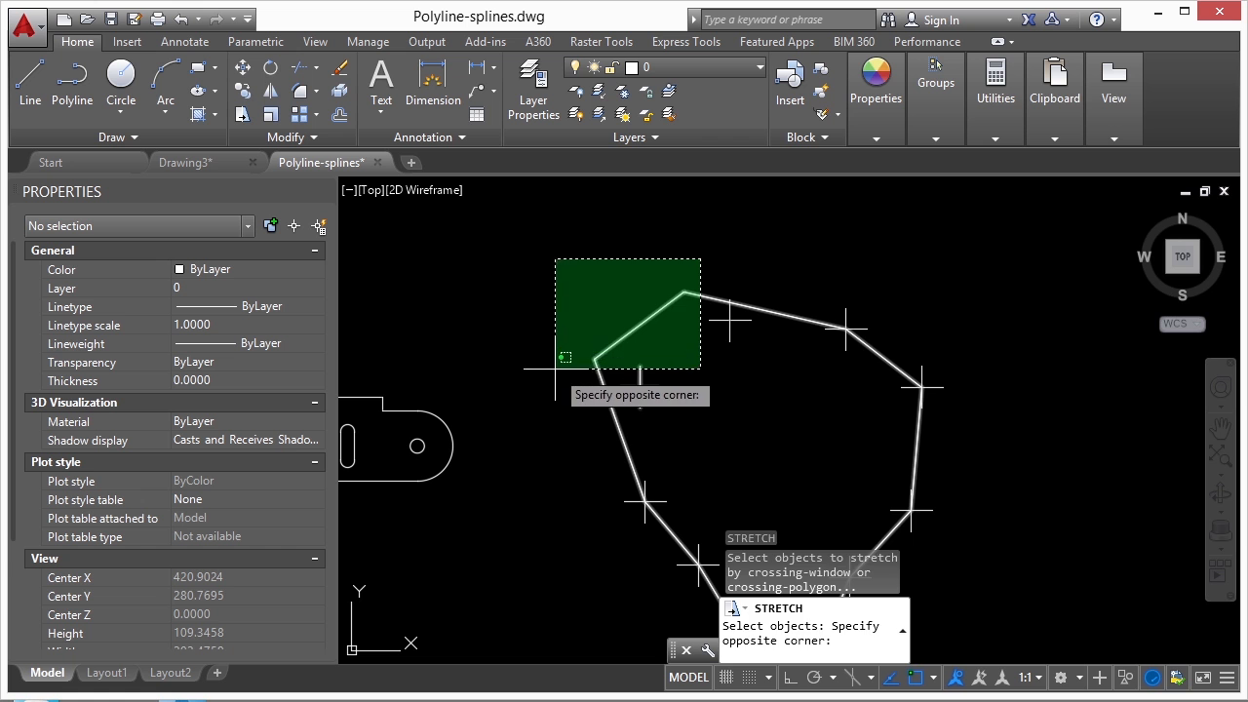
left_click(570, 342)
key("Return")
left_click(739, 440)
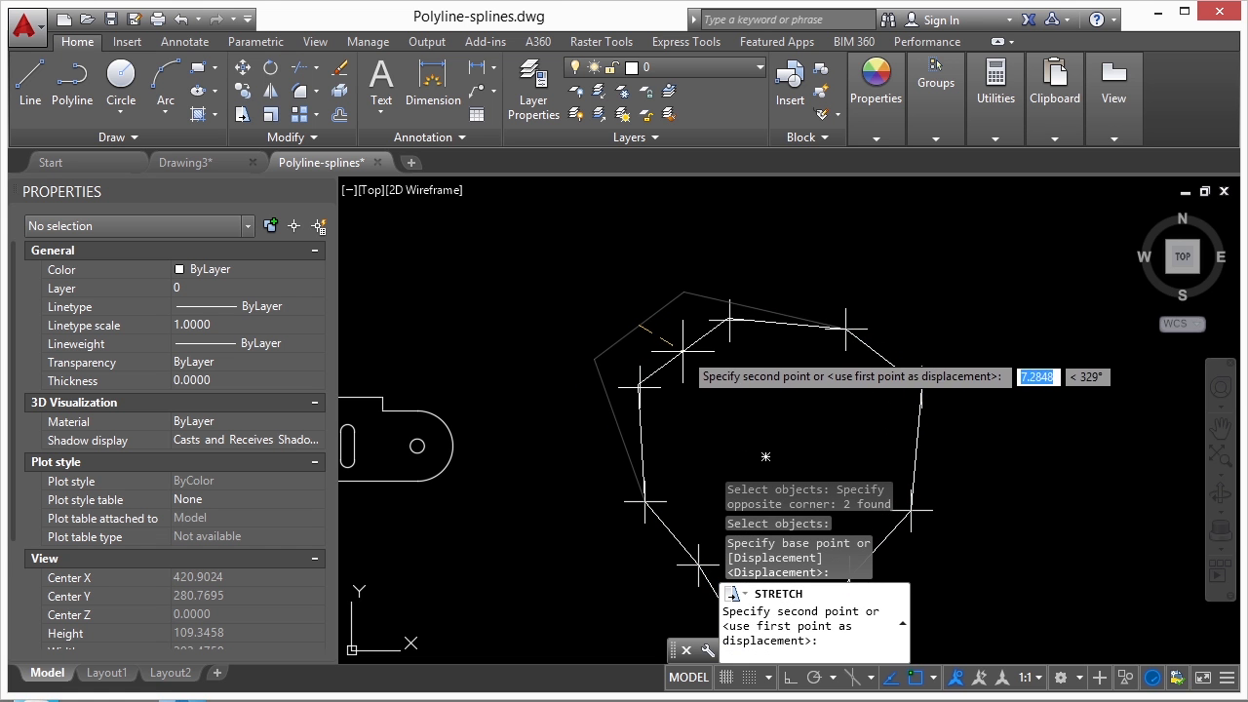
left_click(665, 329)
left_click(635, 302)
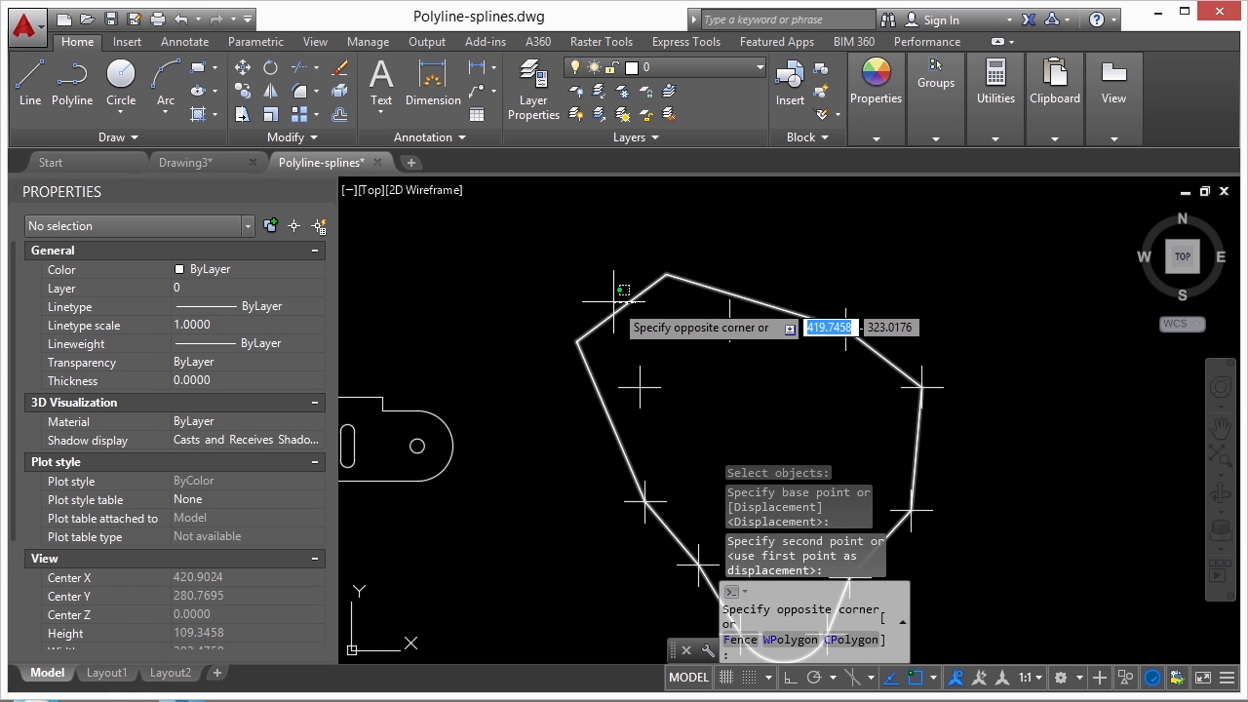
Stretch the polyline's two displaced upper-left vertices back onto their point markers using the vertex grips
left_click(616, 302)
left_click(666, 274)
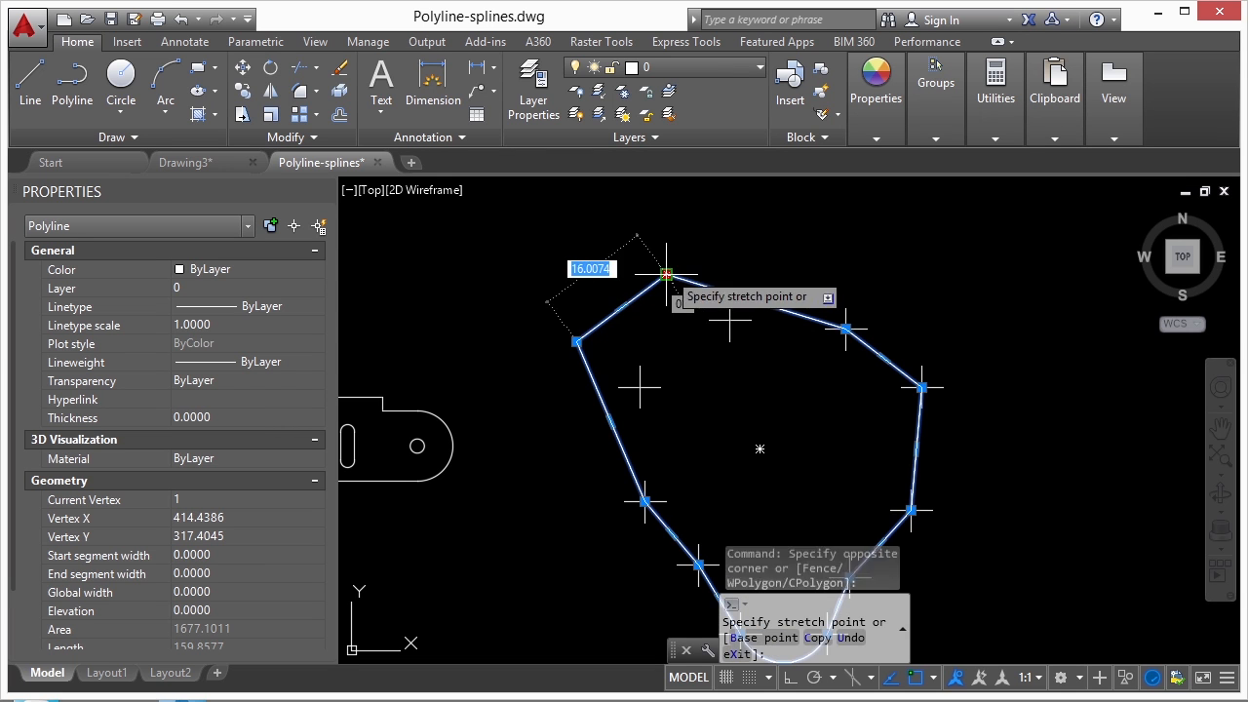
left_click(729, 320)
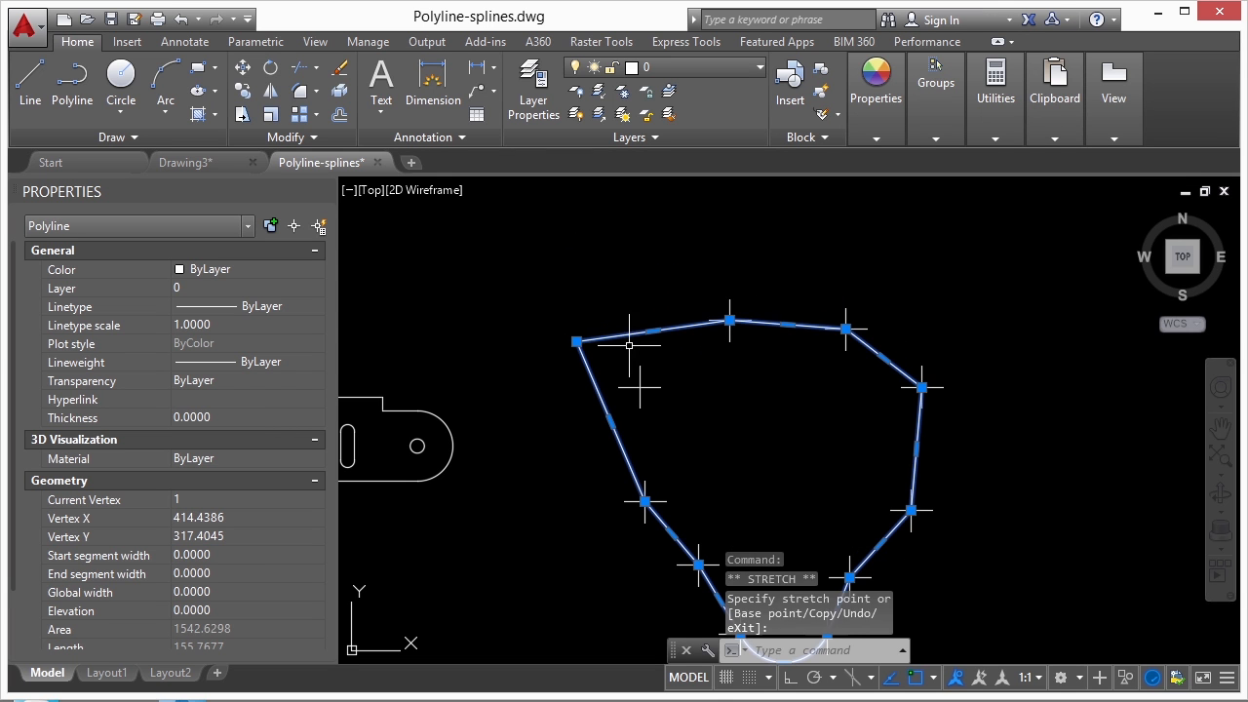
left_click(576, 341)
left_click(639, 387)
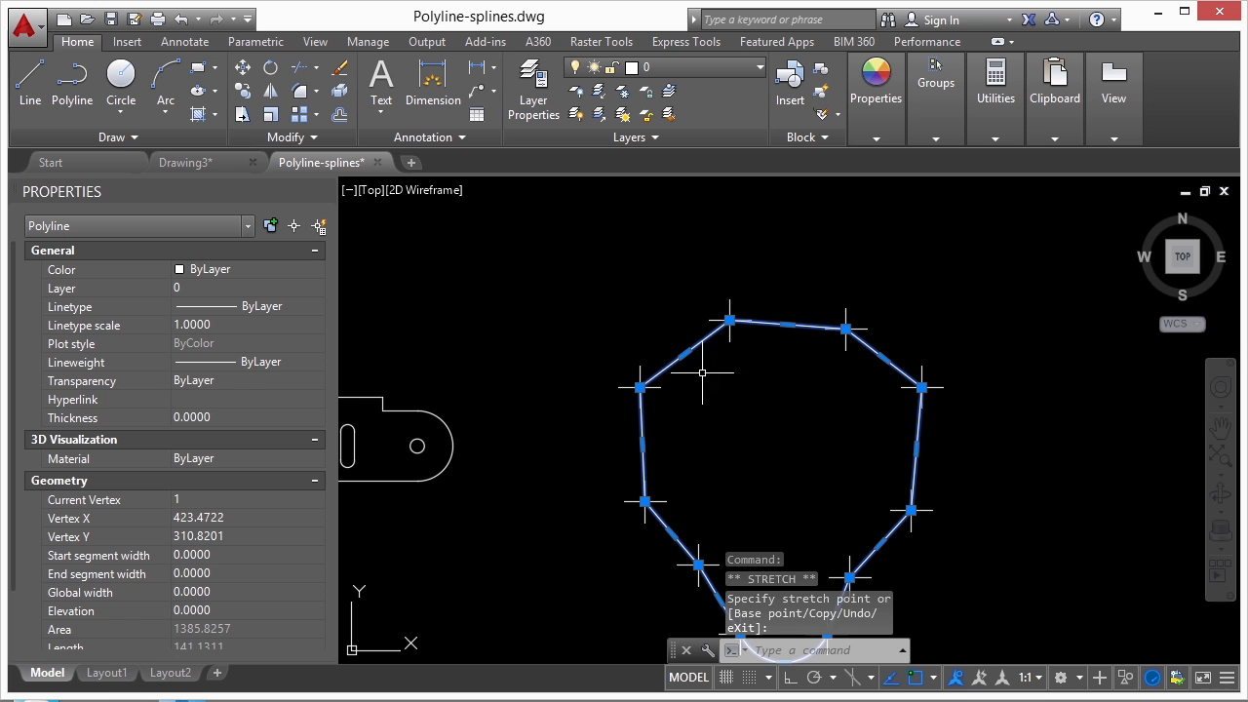
Add a vertex outside the polyline's upper-left segment, using the Add Vertex option of the segment's lower-left vertex grip
scroll(683, 374, "up", 4)
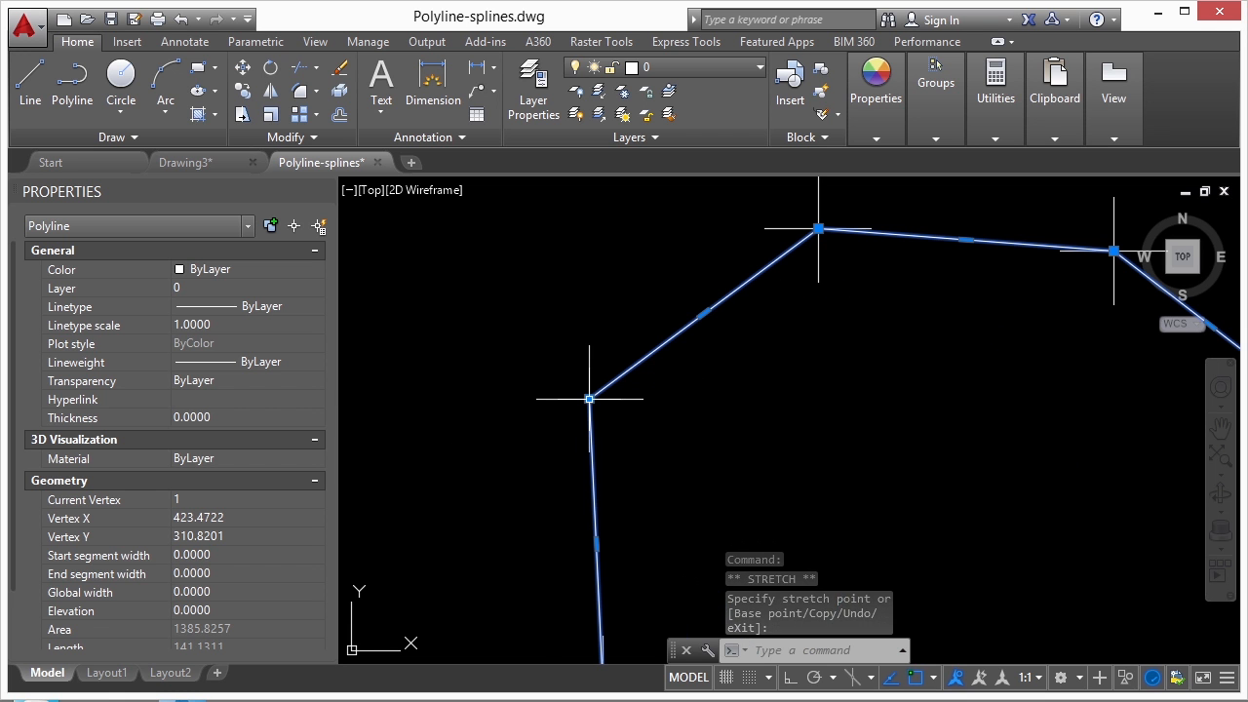
mouse_move(591, 402)
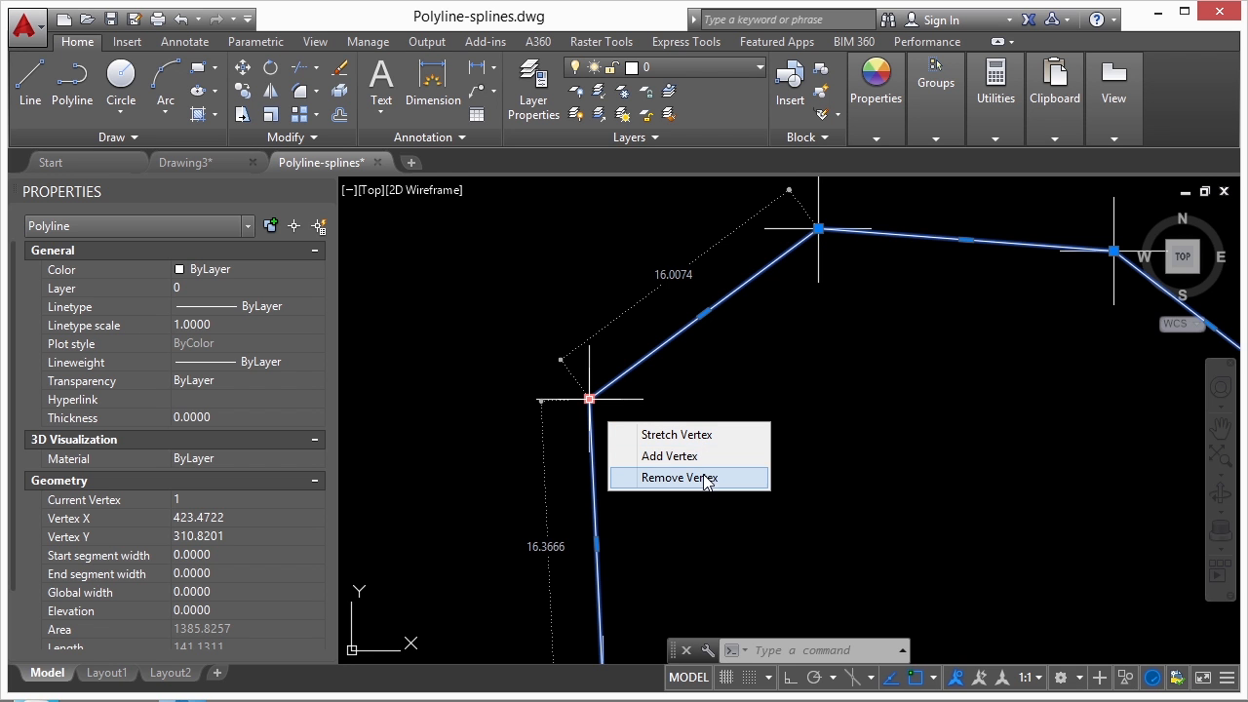
left_click(676, 456)
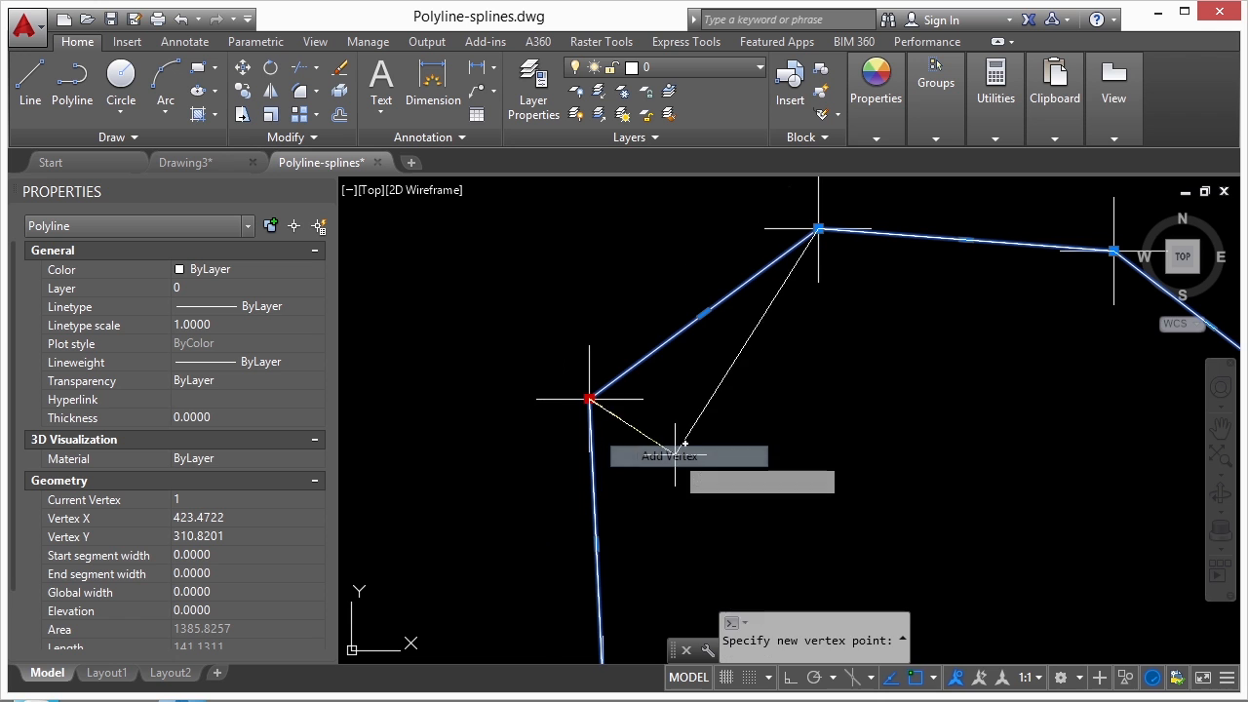
left_click(605, 249)
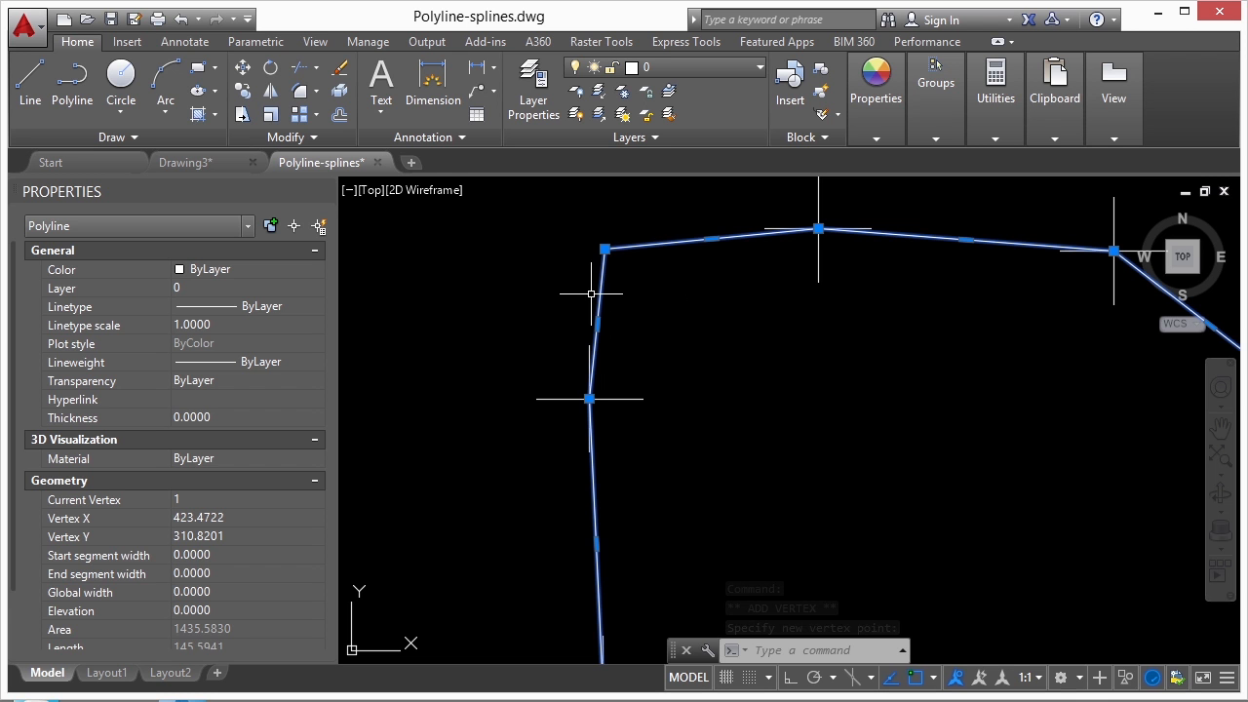
Stretch the new vertex inward, close to the original upper-left segment, and remove it from the polyline
left_click(606, 250)
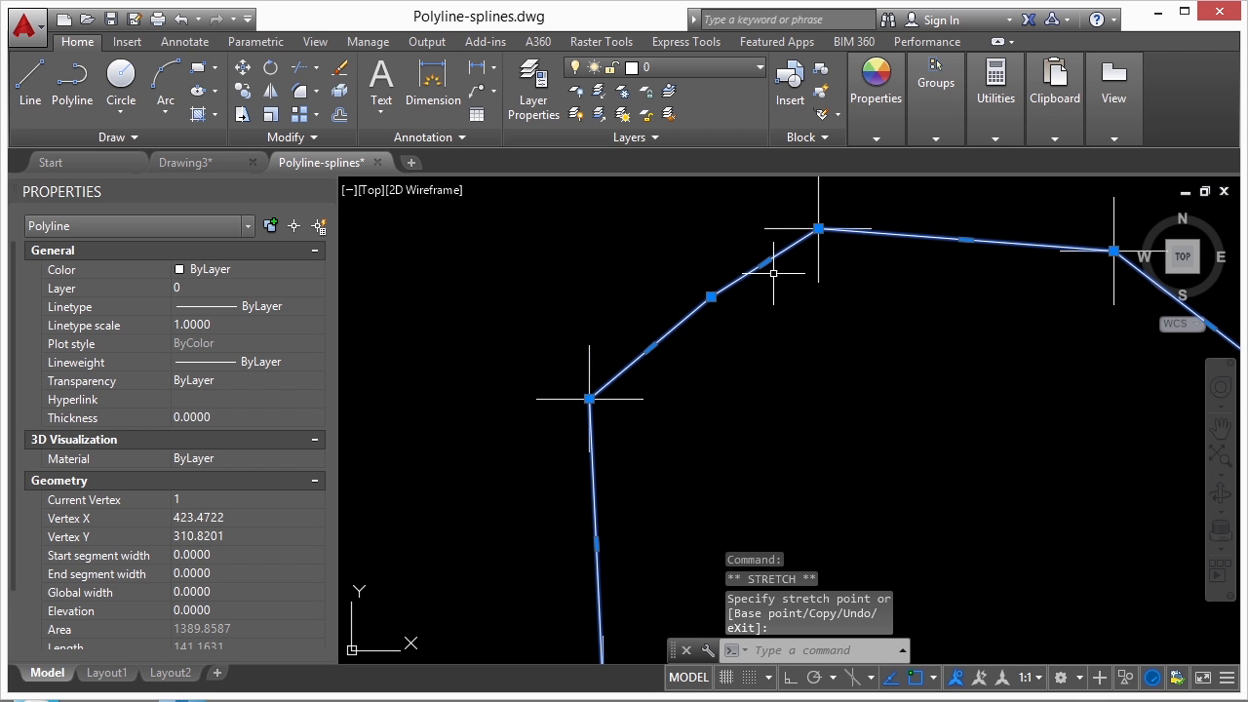
mouse_move(710, 295)
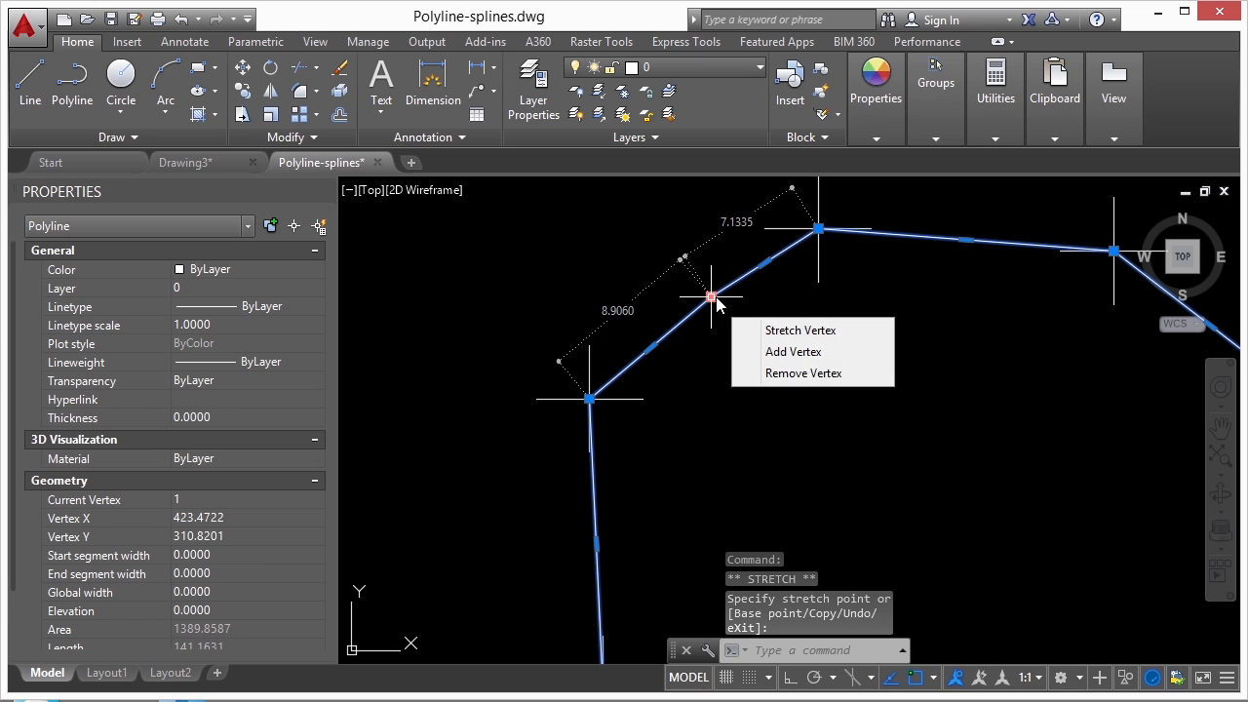
left_click(803, 373)
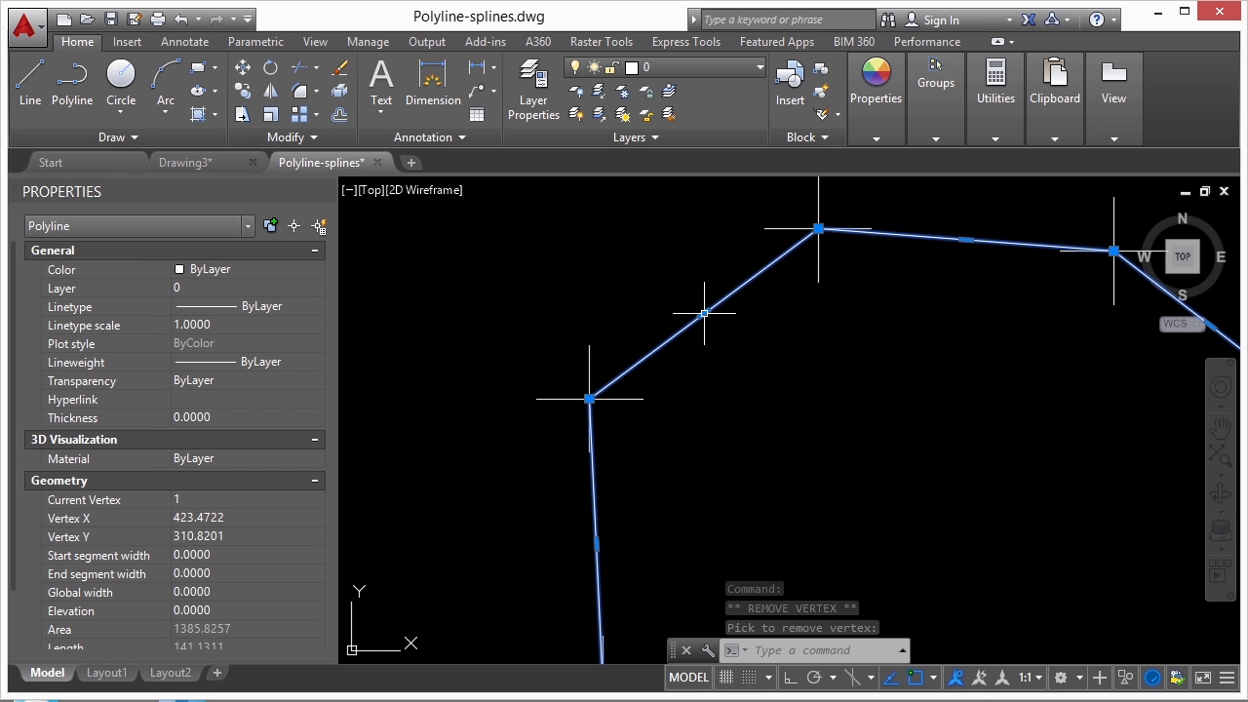
Add a vertex from the midpoint grip of the upper-left segment, placing it inside the outline
mouse_move(705, 314)
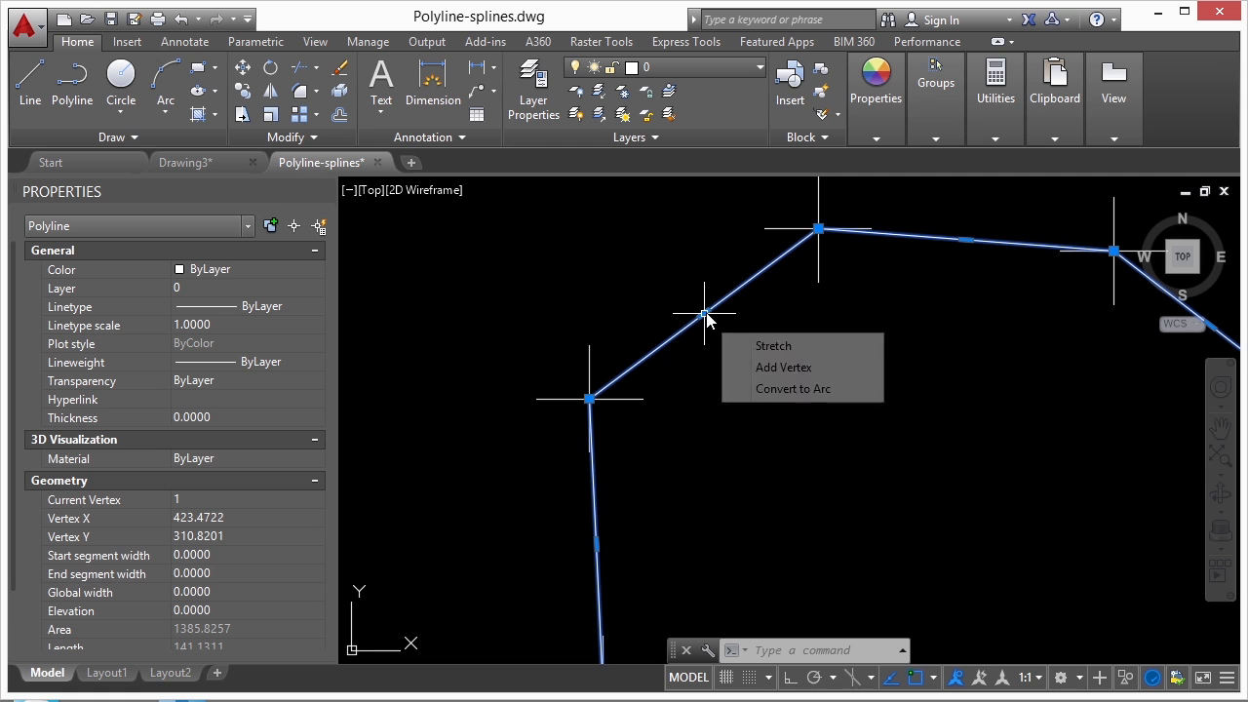
left_click(798, 377)
left_click(750, 341)
mouse_move(751, 344)
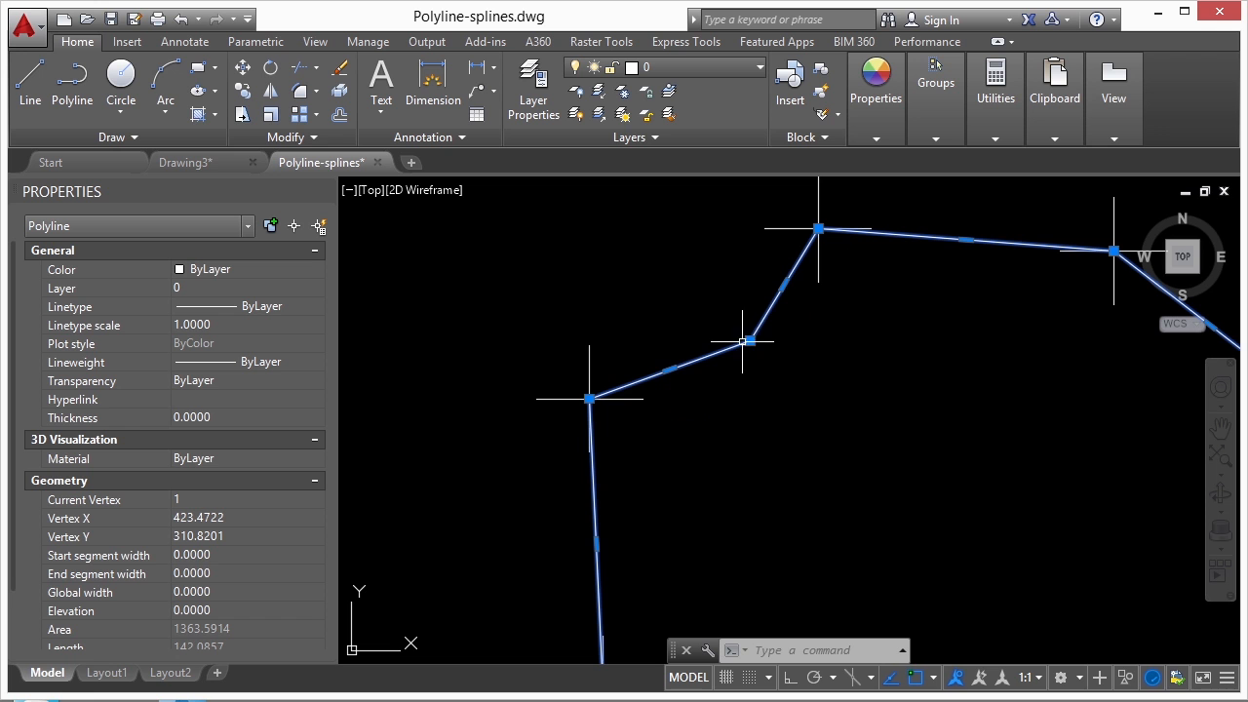
Stretch the added midpoint vertex to just outside the outline and remove it from the polyline
left_click(749, 340)
left_click(717, 275)
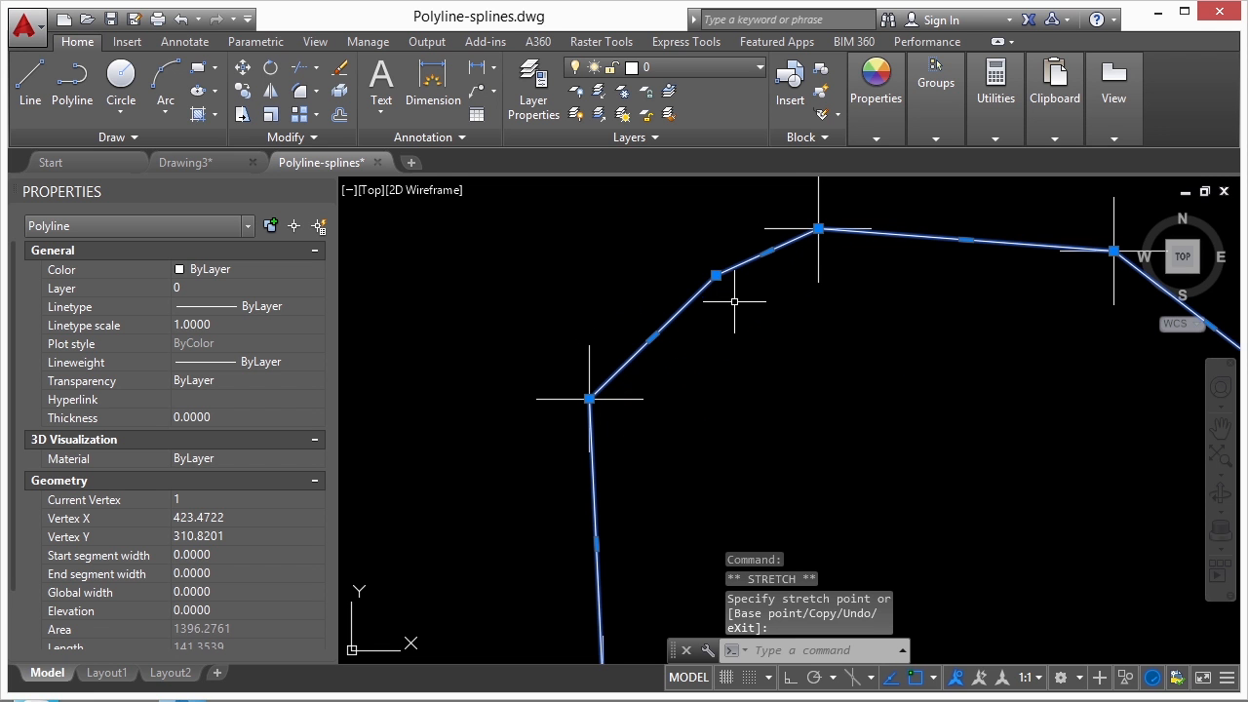
mouse_move(717, 275)
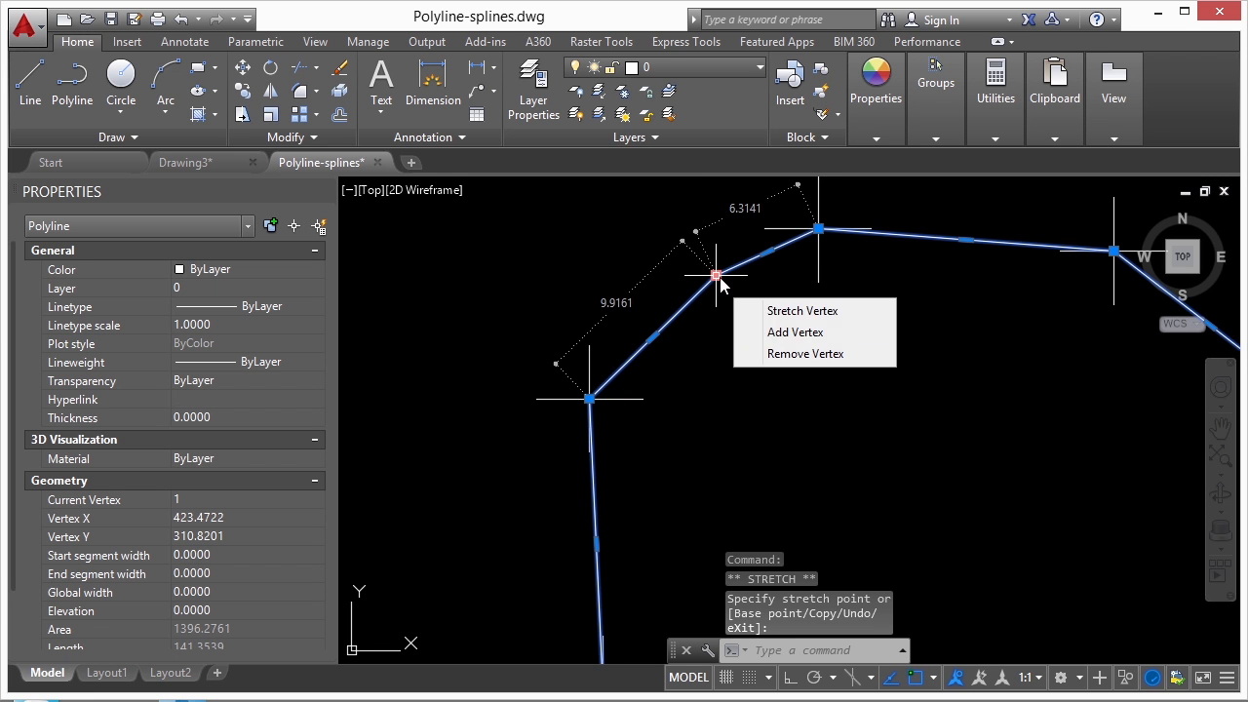
left_click(775, 354)
Convert the upper-left segment to an arc bulging outward, and reselect the polyline
mouse_move(704, 314)
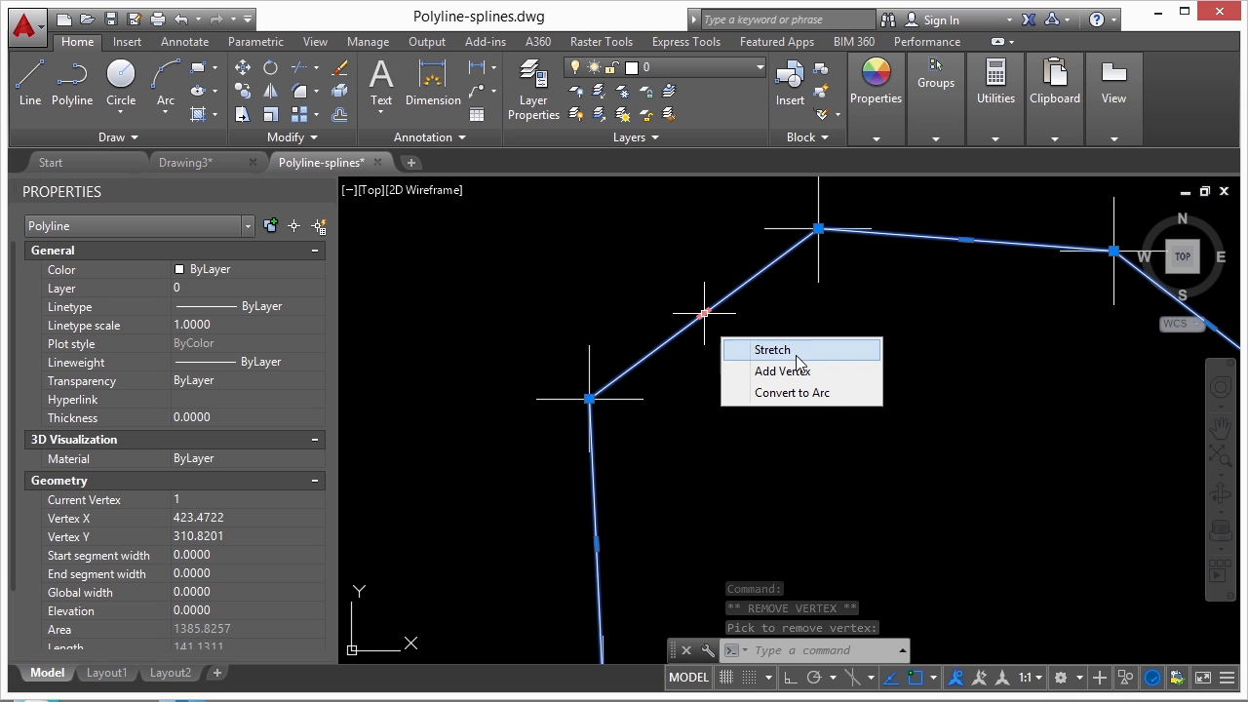
left_click(820, 394)
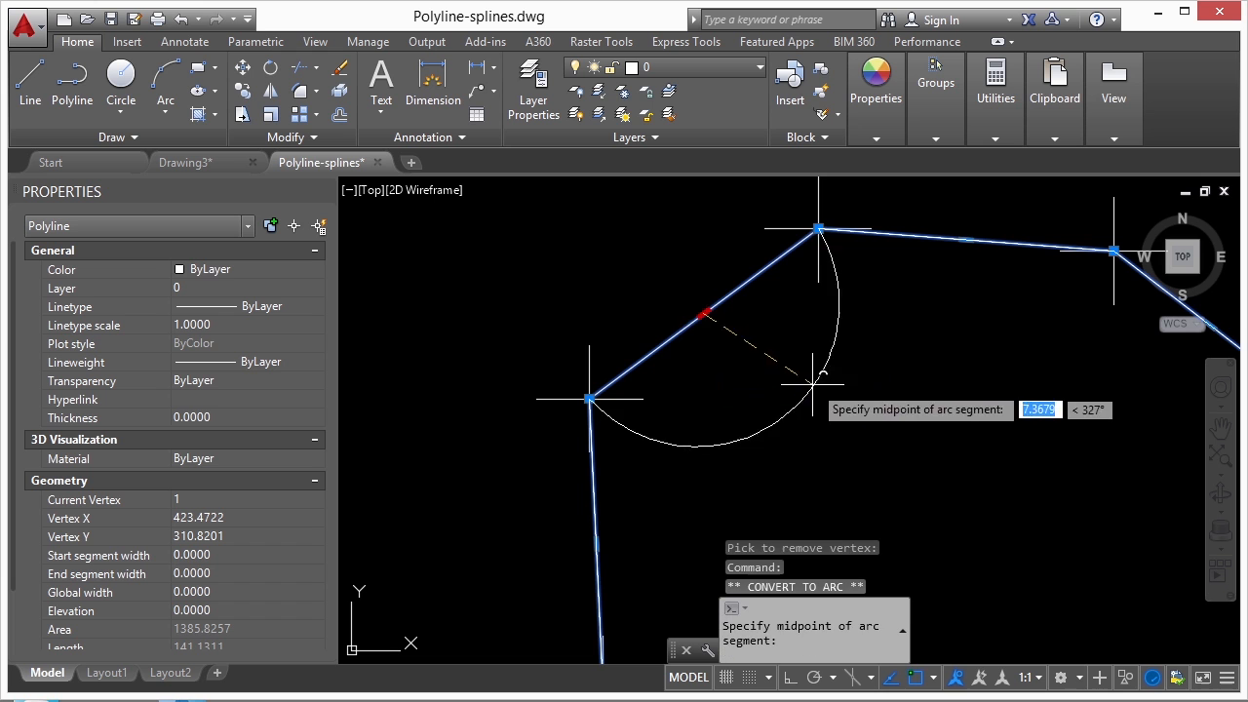
left_click(641, 263)
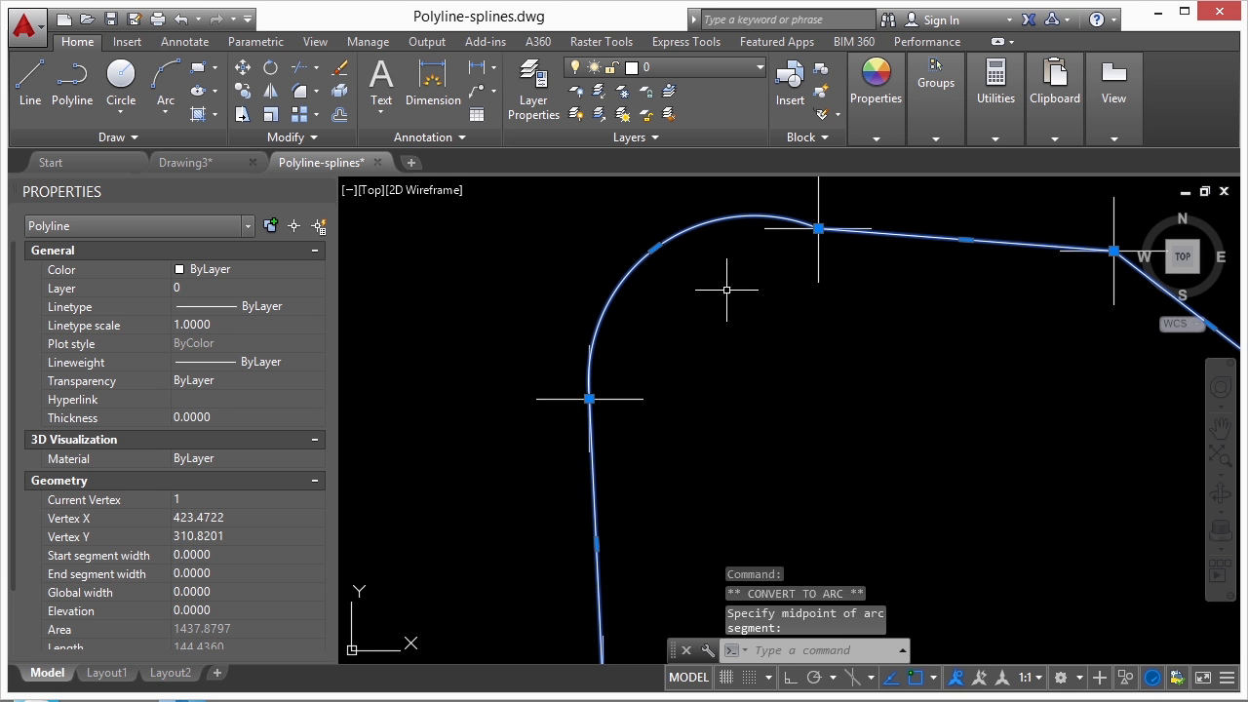
key("Escape")
left_click(682, 235)
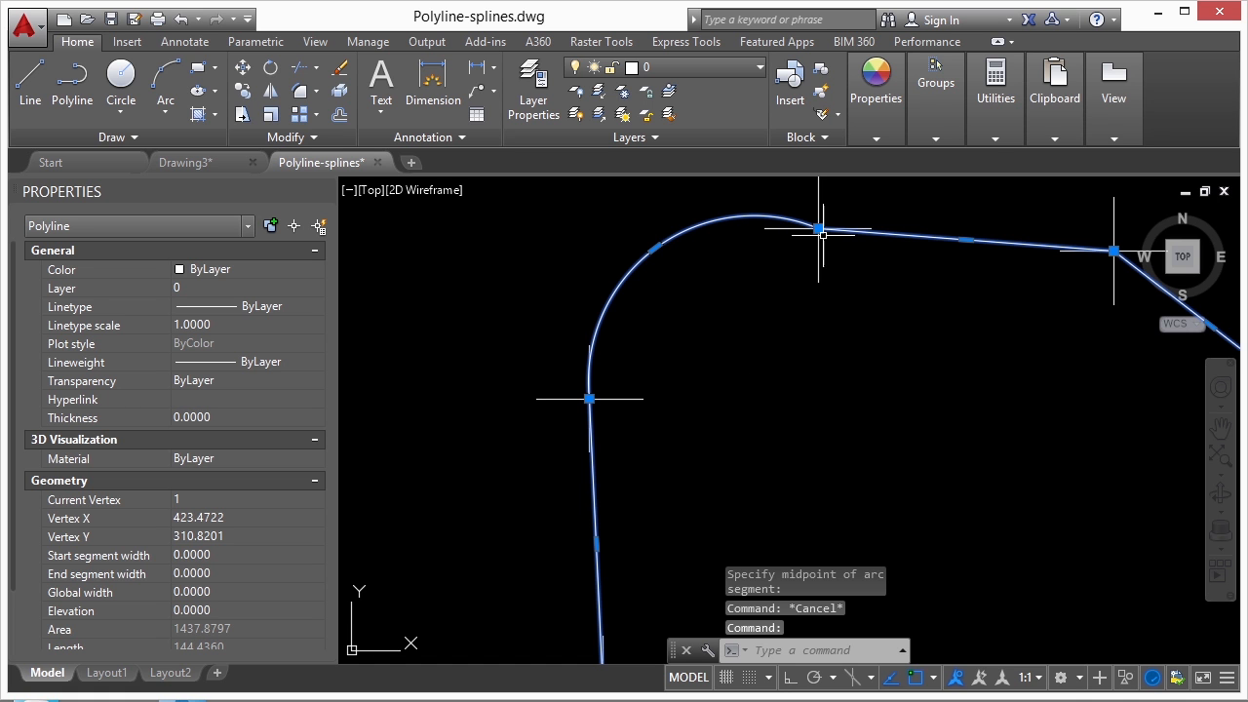
Add a vertex from the arc's midpoint grip, placed inward to split it into two arcs
mouse_move(657, 248)
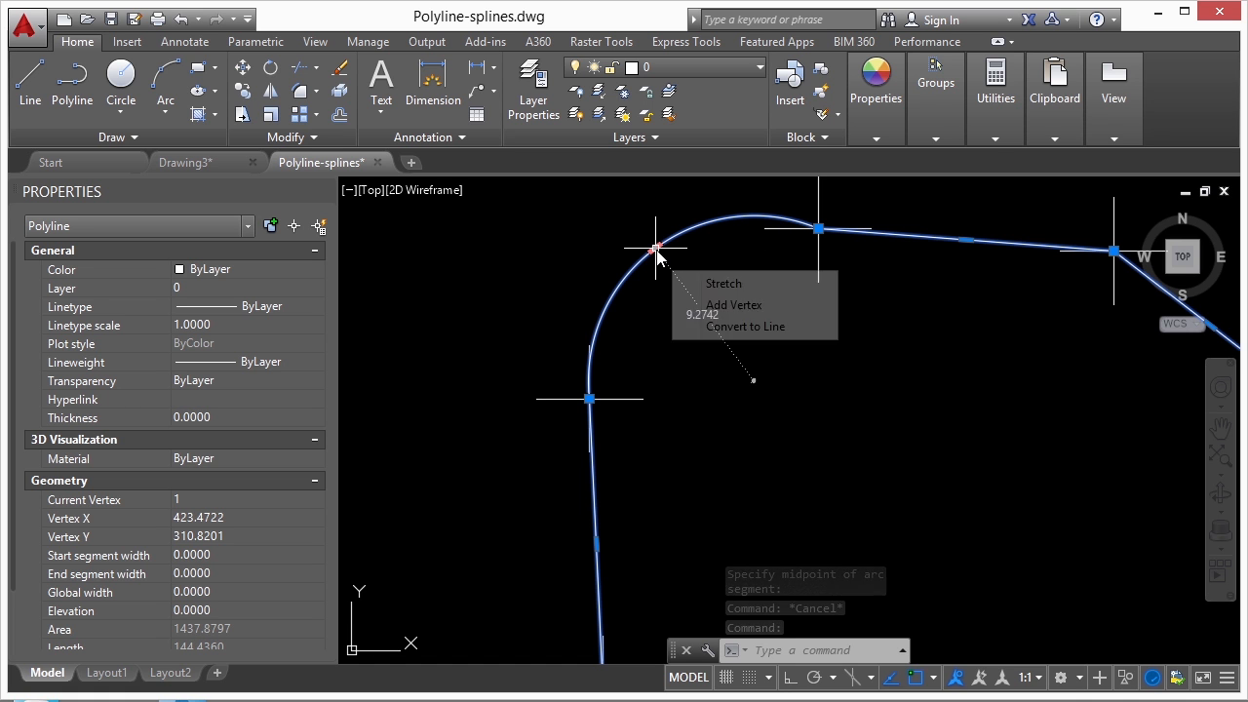
left_click(724, 310)
left_click(692, 303)
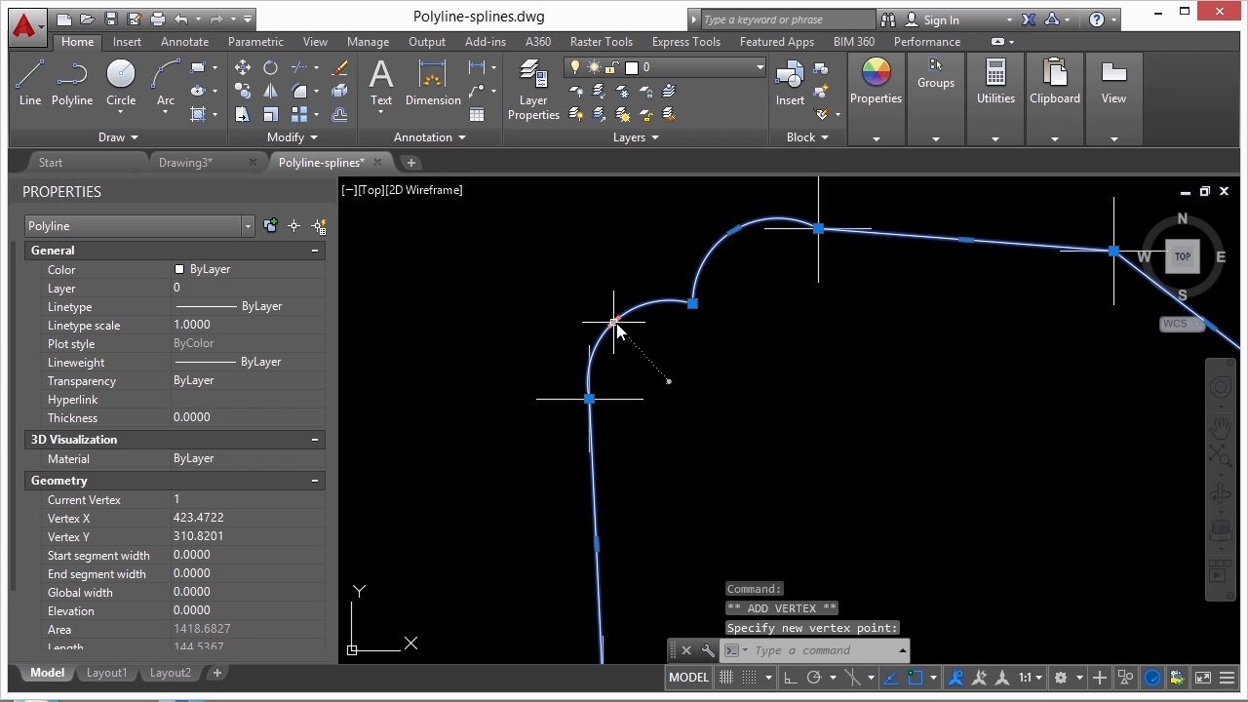
Convert both arc segments to lines and remove the vertex between them
mouse_move(614, 324)
left_click(694, 402)
mouse_move(733, 230)
left_click(811, 310)
mouse_move(692, 303)
left_click(751, 382)
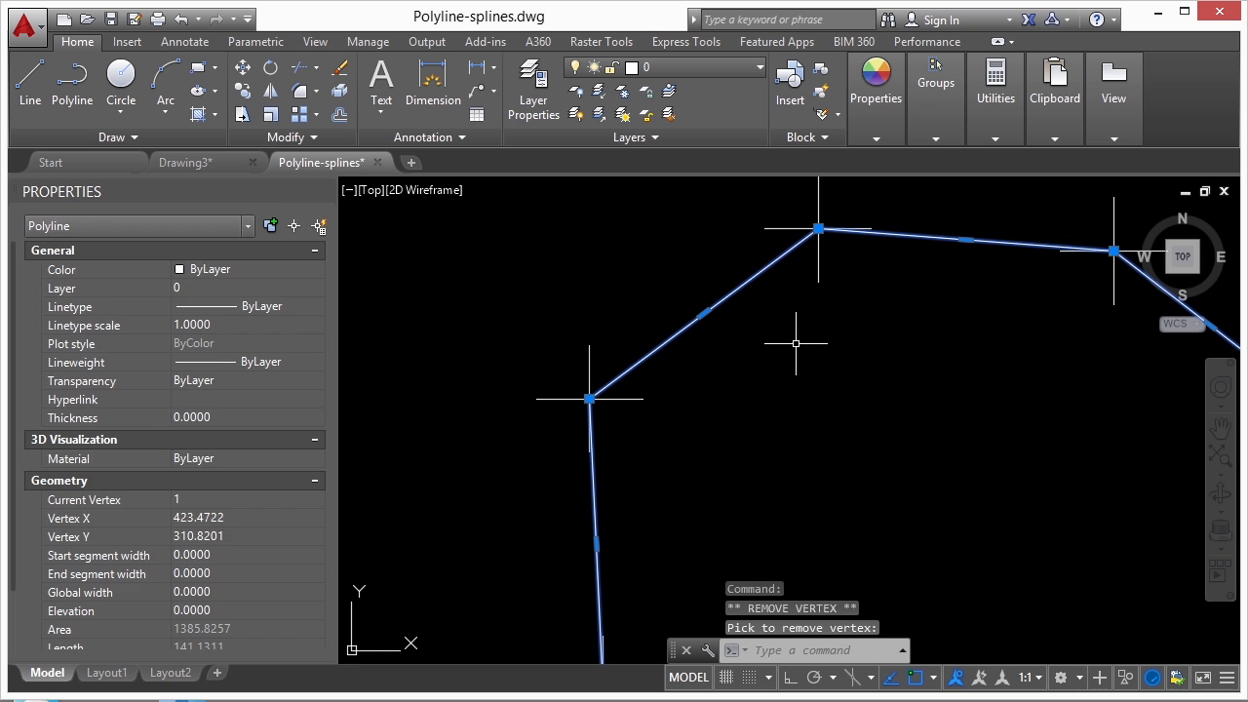
key("Escape")
scroll(682, 283, "down", 4)
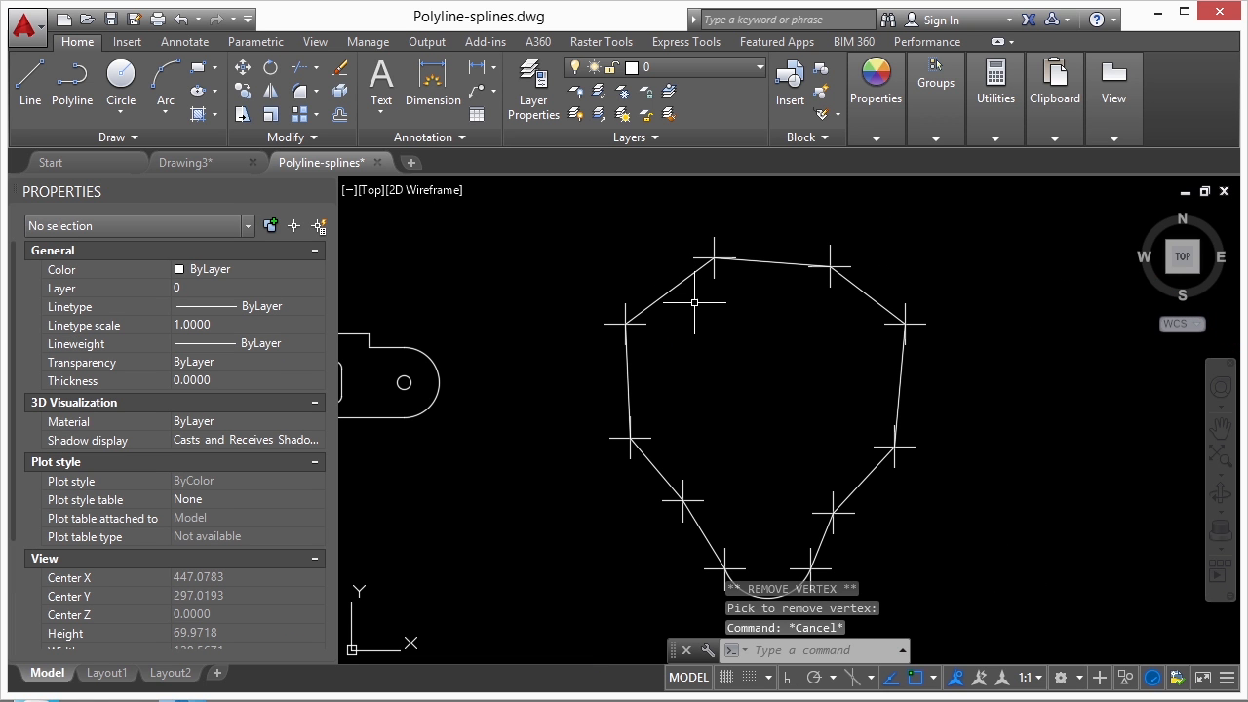
left_click(692, 290)
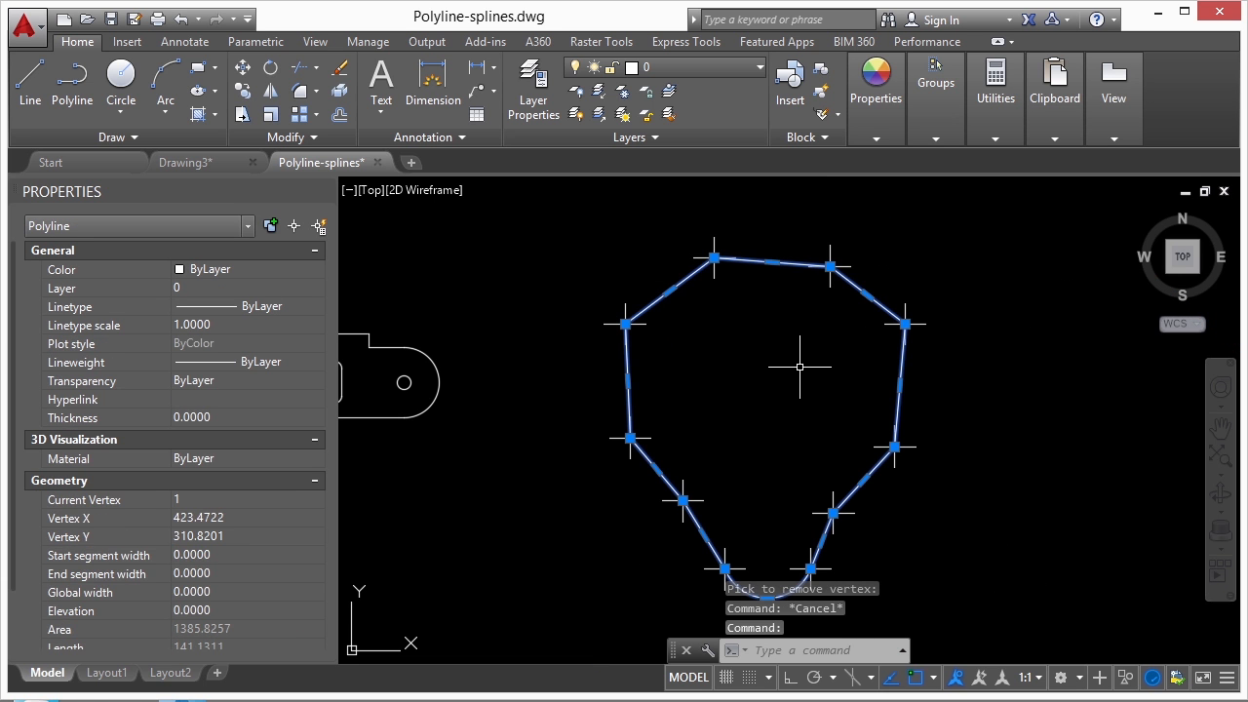
key("Escape")
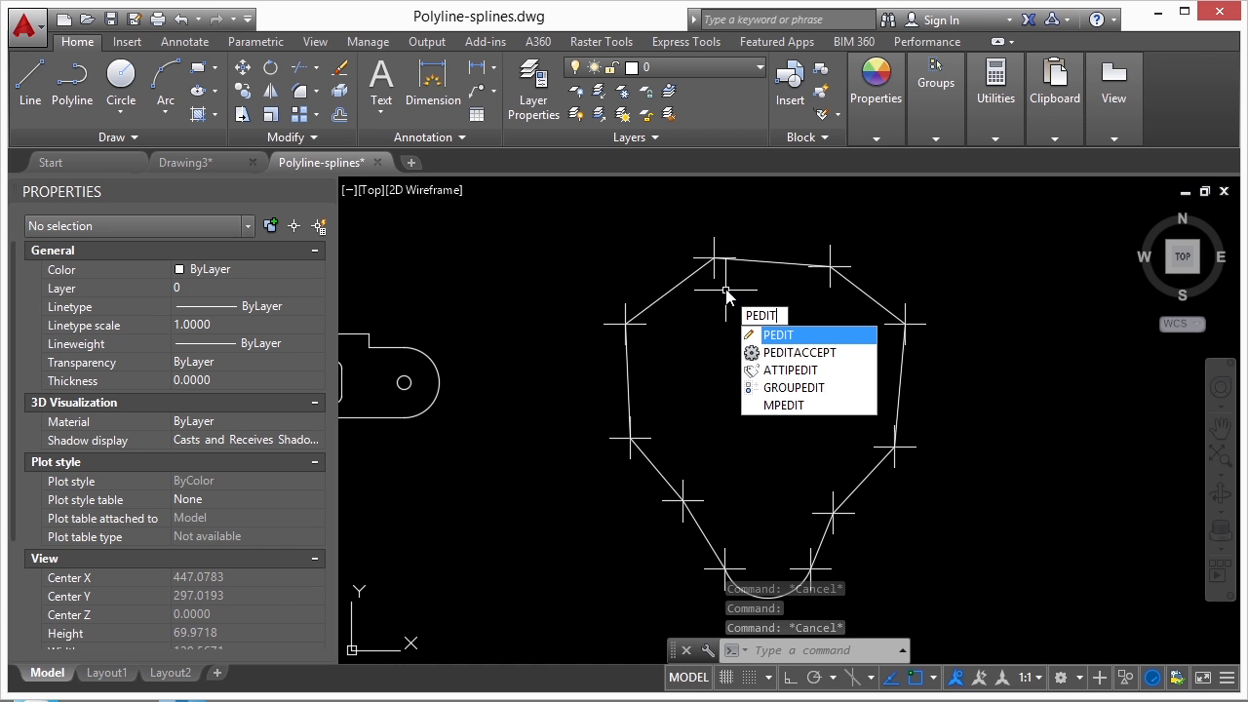
key("Return")
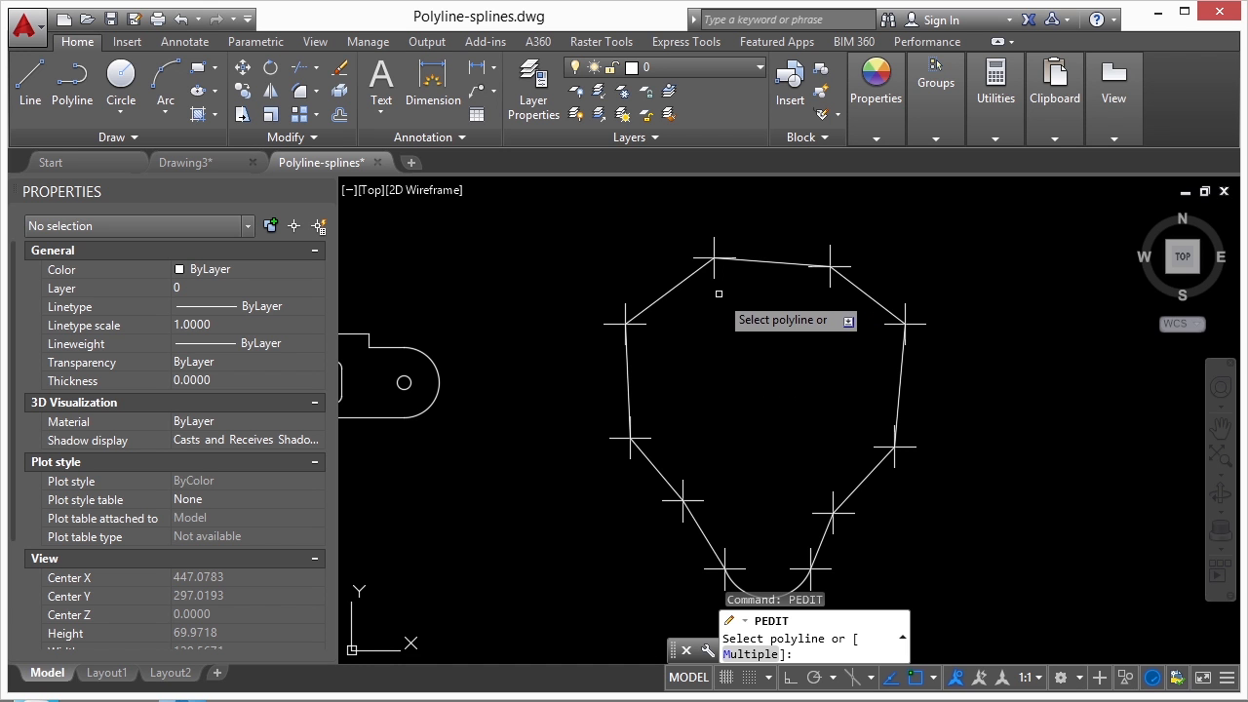
scroll(791, 317, "down", 2)
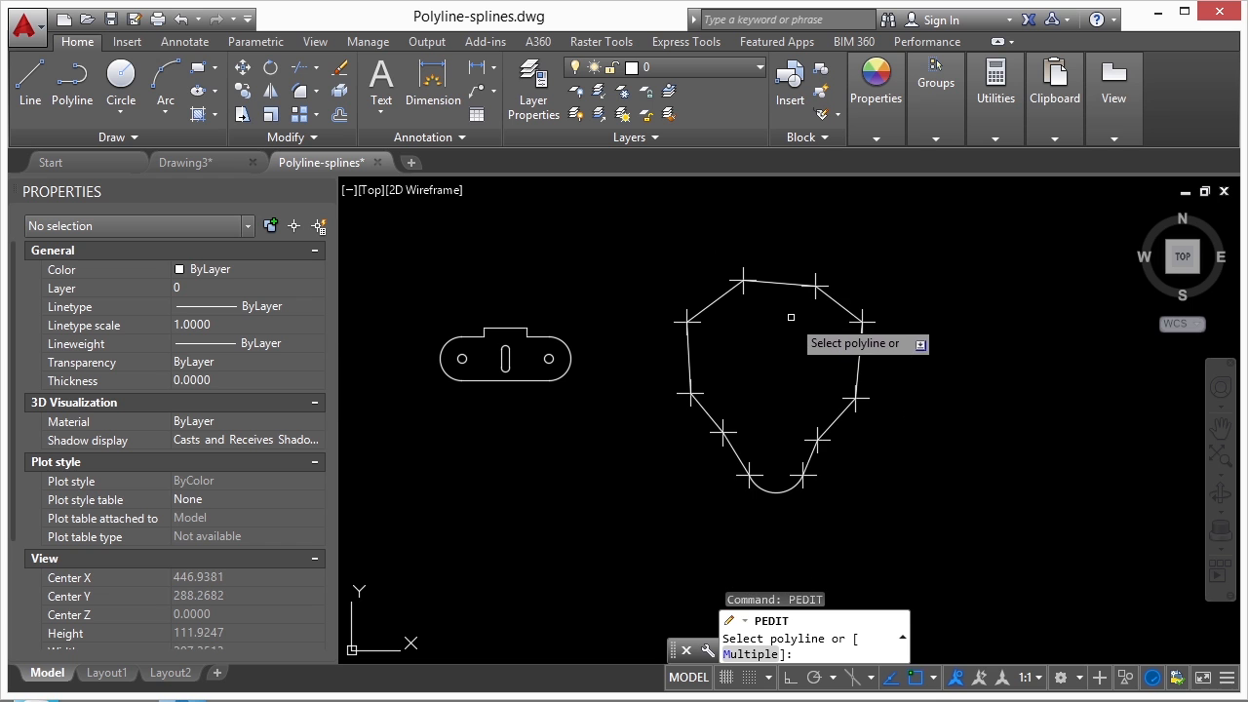
left_click(721, 294)
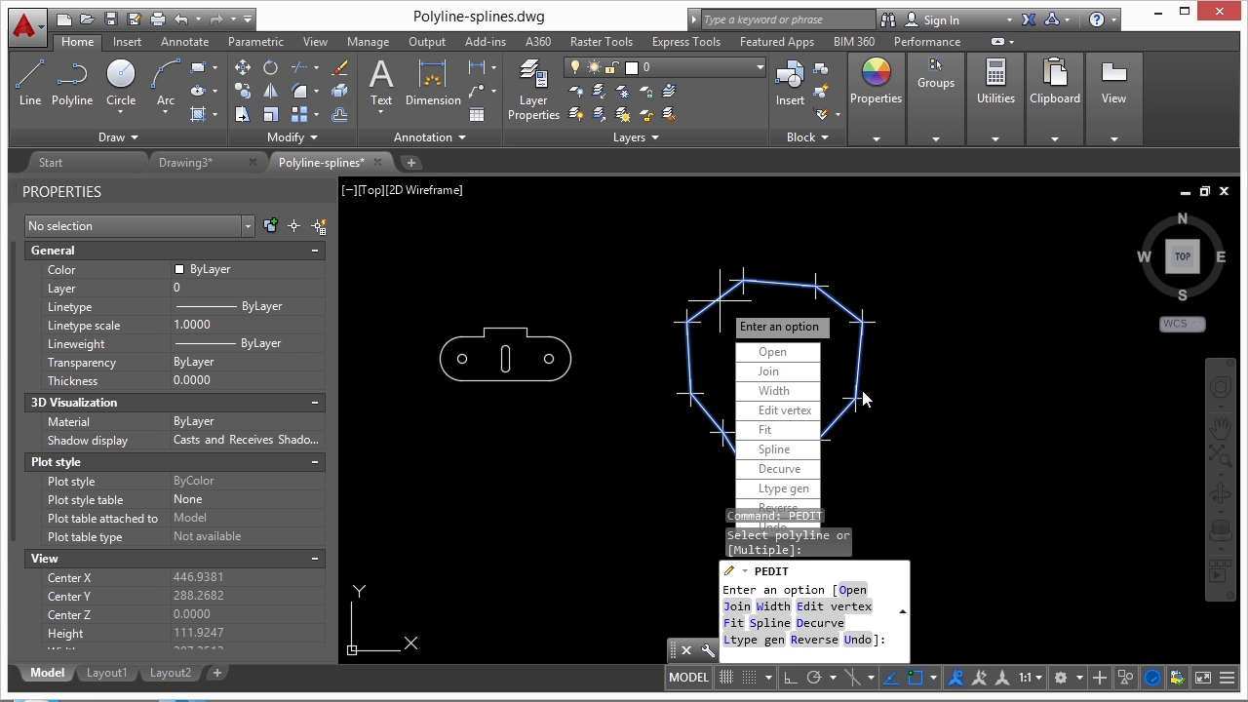
key("Escape")
Start Edit Polyline (PEDIT) on the closed polyline, open it and close it again
middle_click_drag(849, 319, 669, 295)
key("Return")
left_click(530, 280)
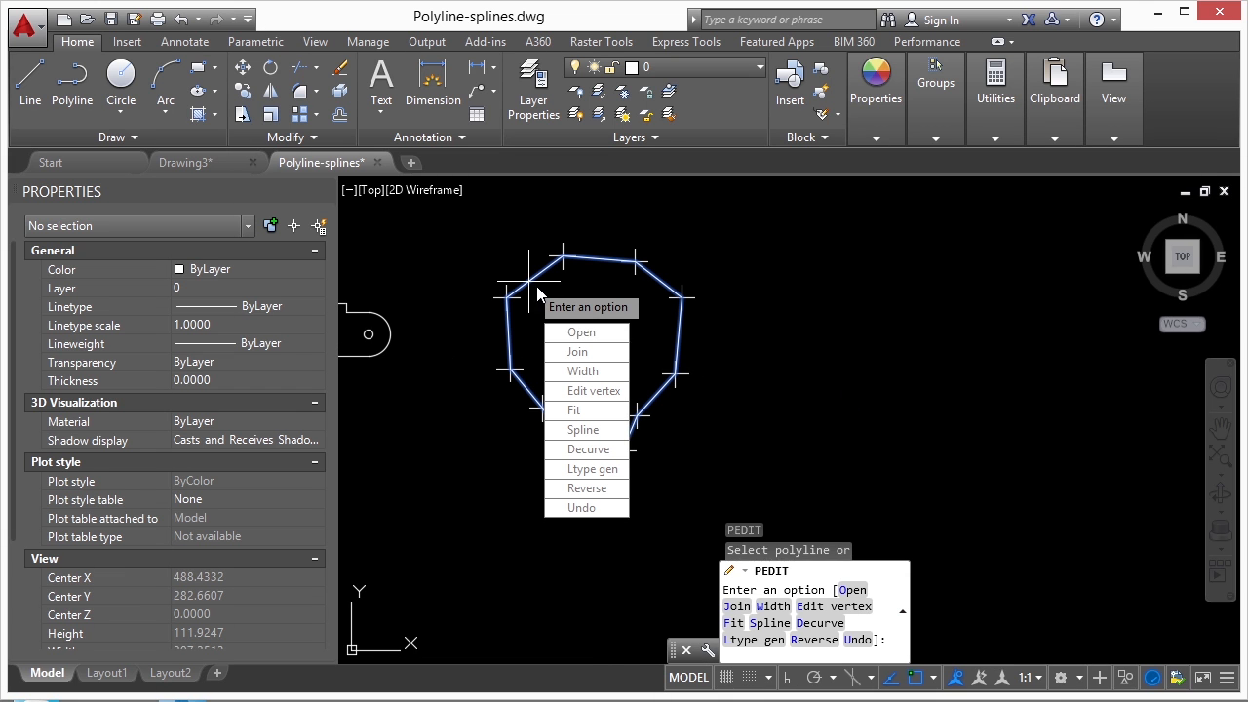
left_click(611, 334)
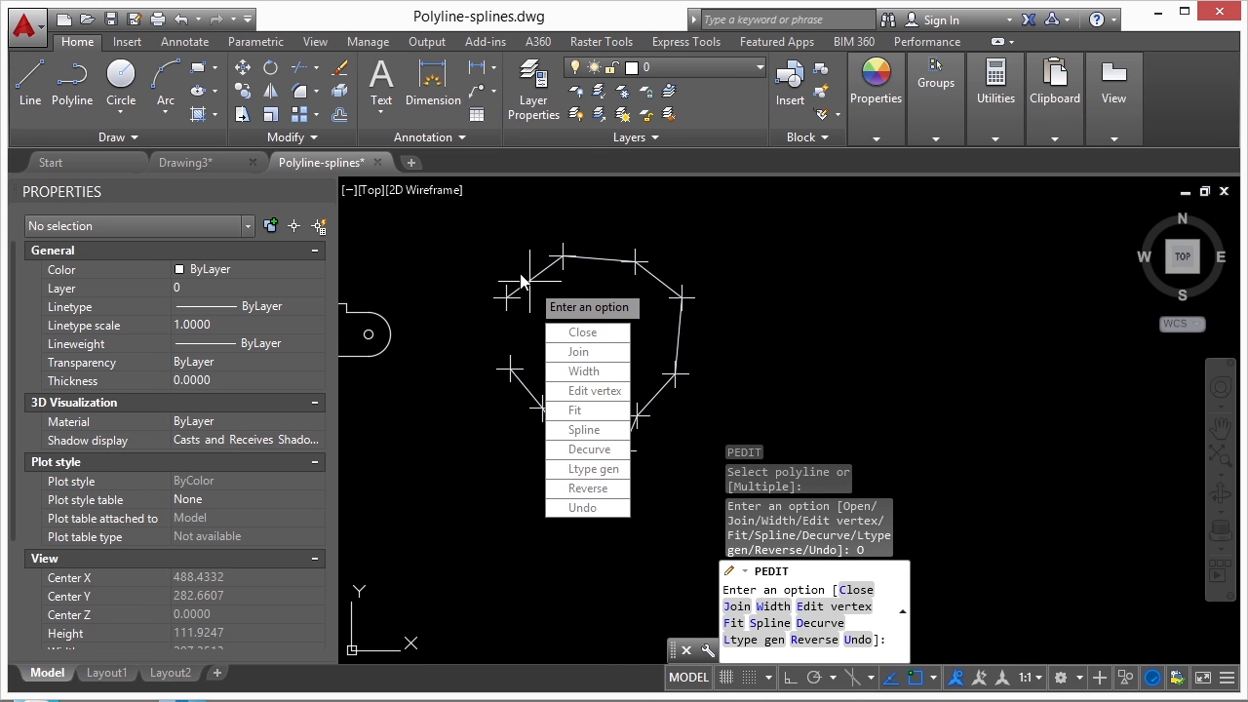
left_click(582, 333)
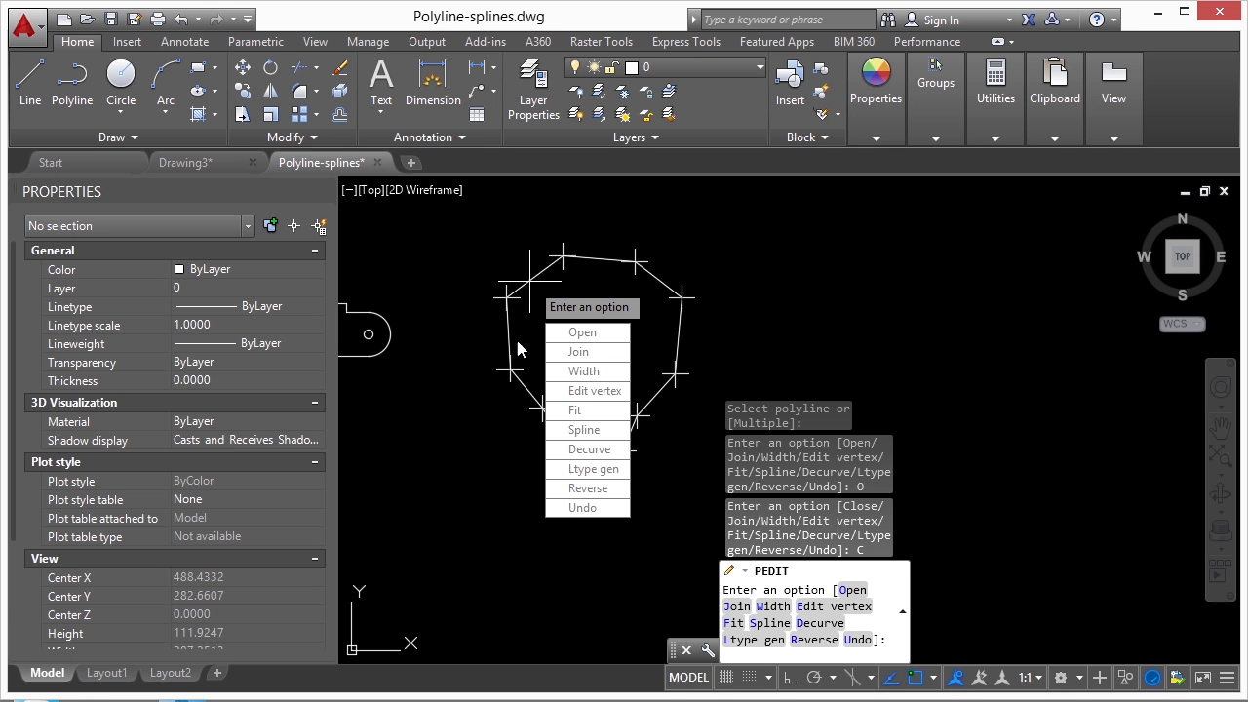
Set the width of all polyline segments to 5
left_click(583, 372)
type("5")
key("Return")
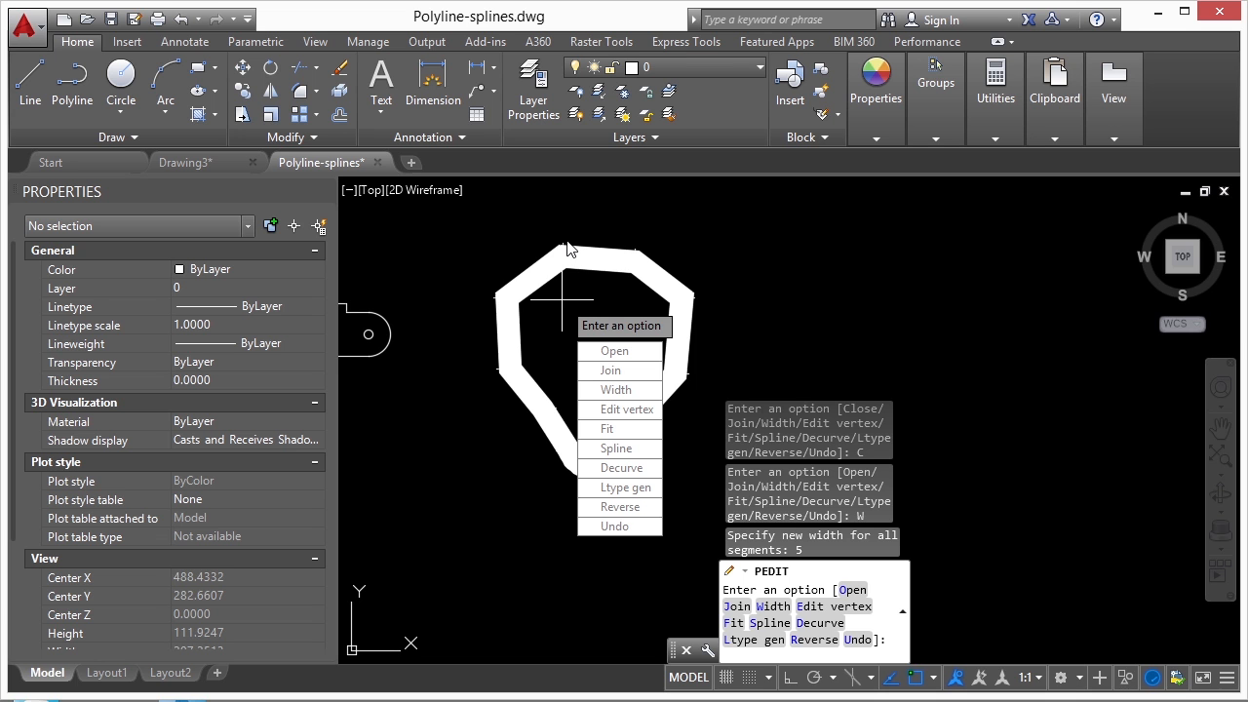
Set the width of all polyline segments to 0 and apply the Fit option to curve the polyline through its vertices
key("Down")
key("Down")
key("Down")
key("Return")
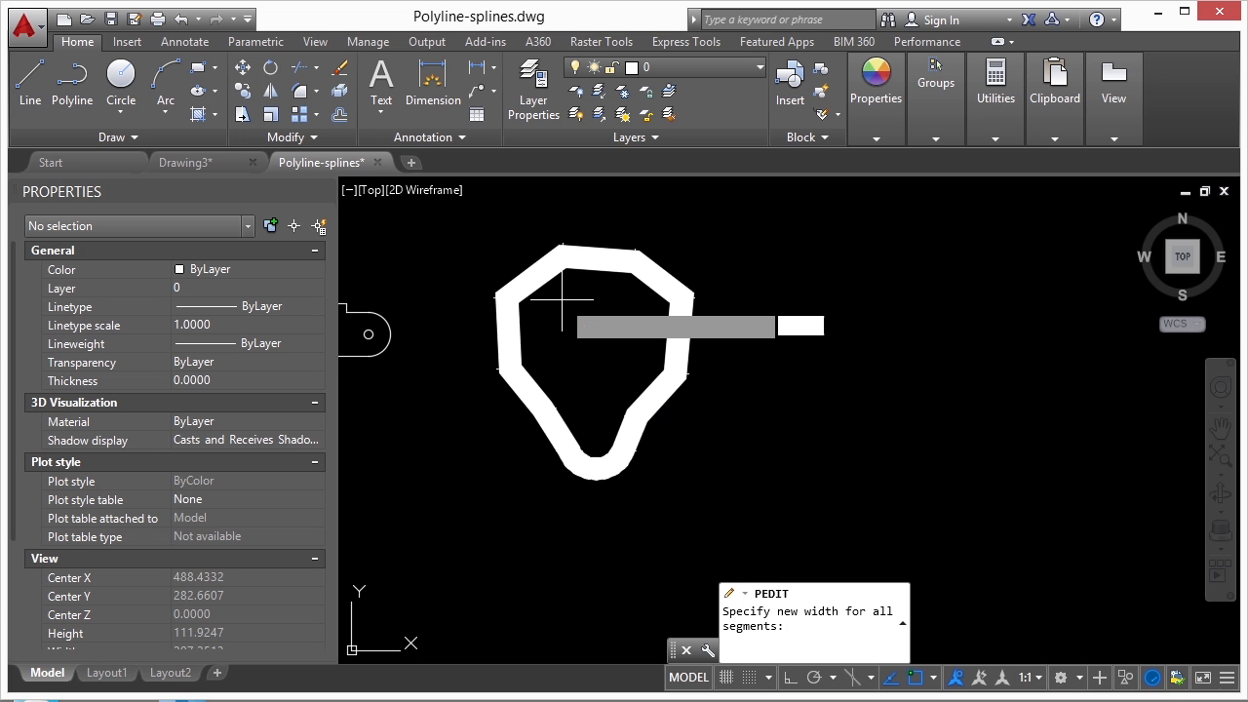
type("0")
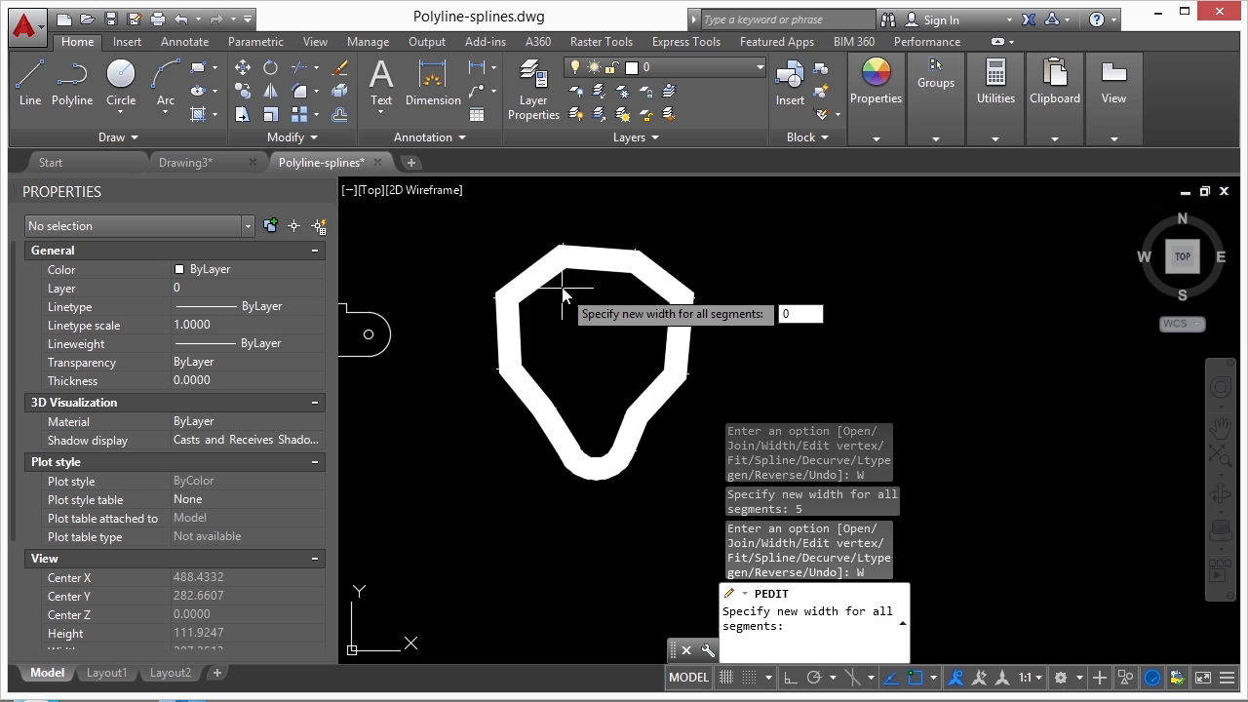
key("Return")
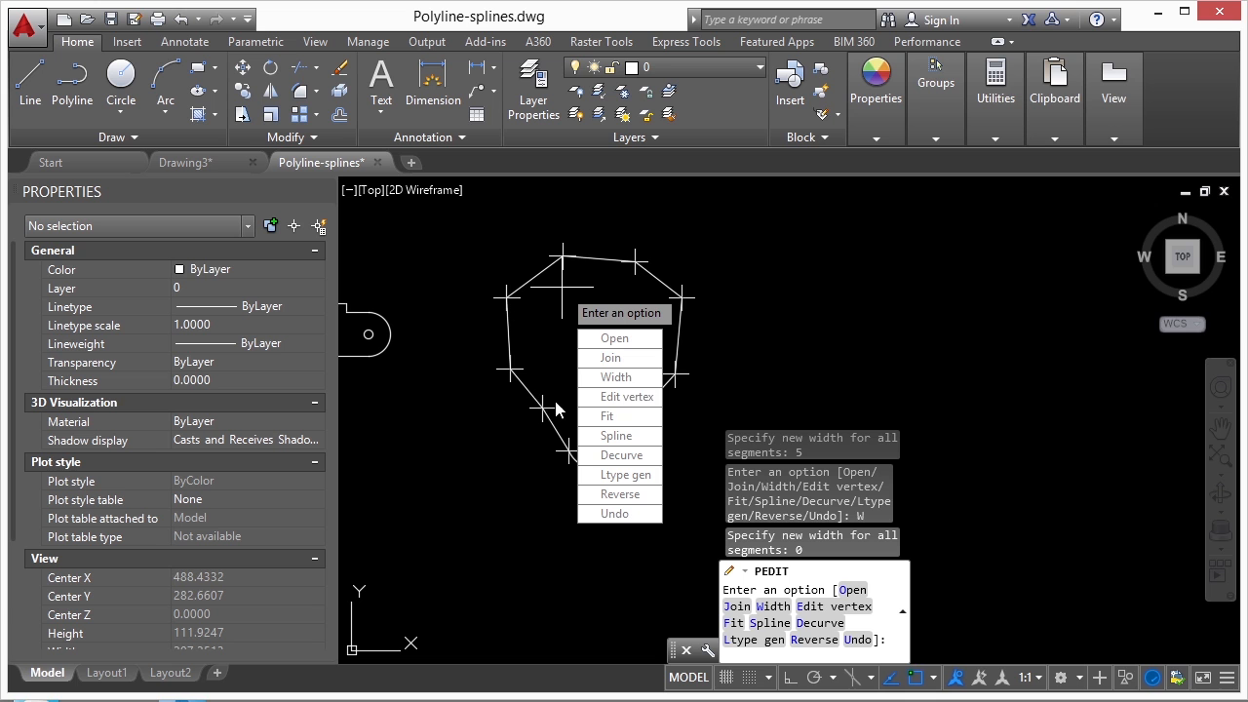
left_click(626, 418)
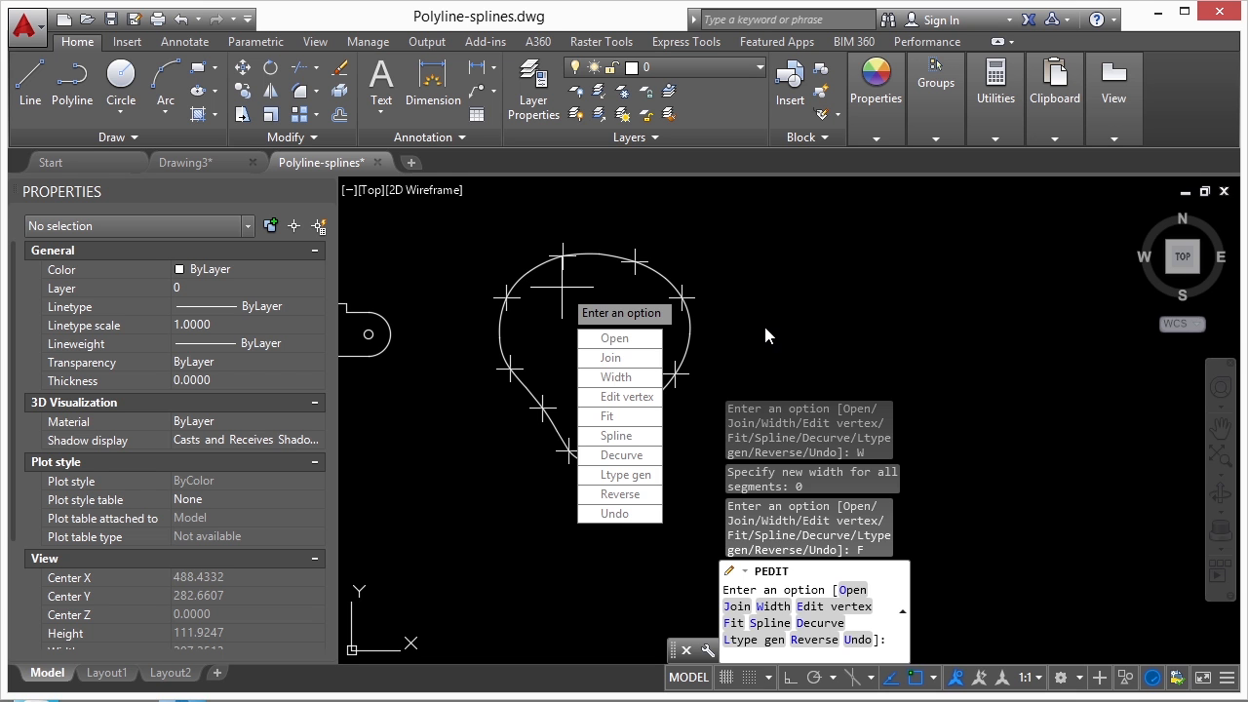
Exit Edit Polyline and examine the fitted curve and its vertex grips at the point markers
key("Escape")
left_click(660, 274)
scroll(585, 264, "up", 4)
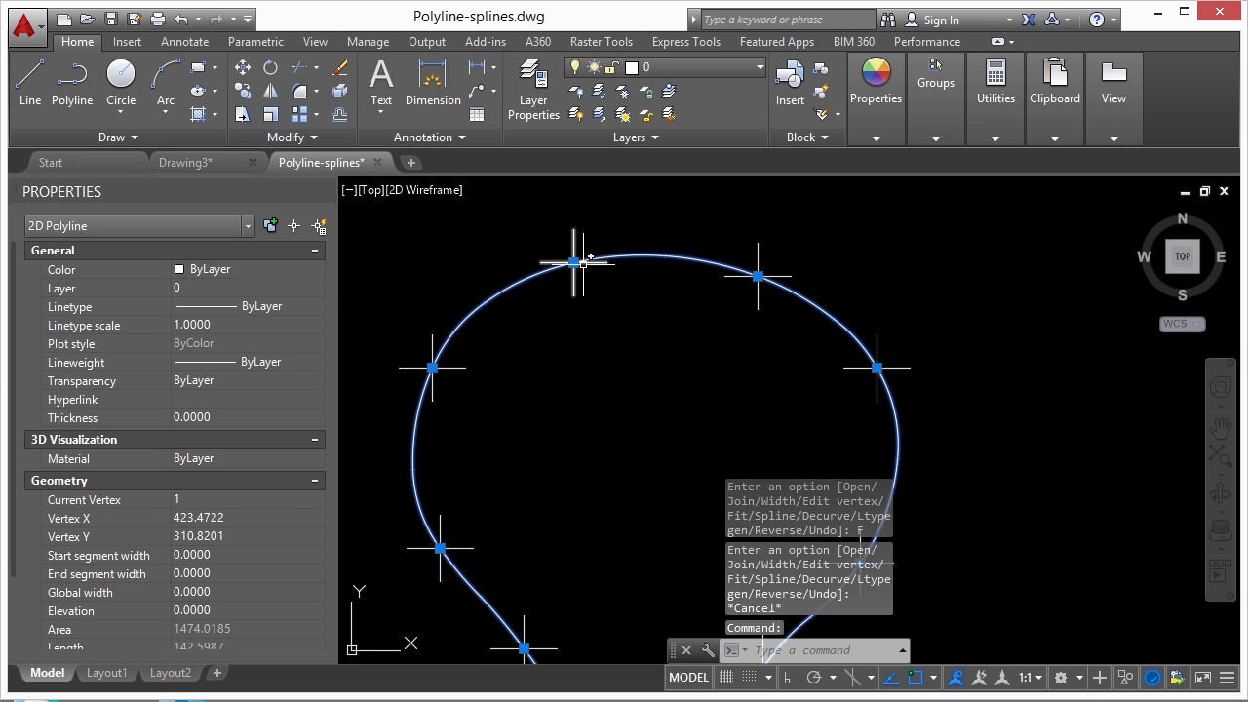
scroll(551, 292, "down", 2)
key("Escape")
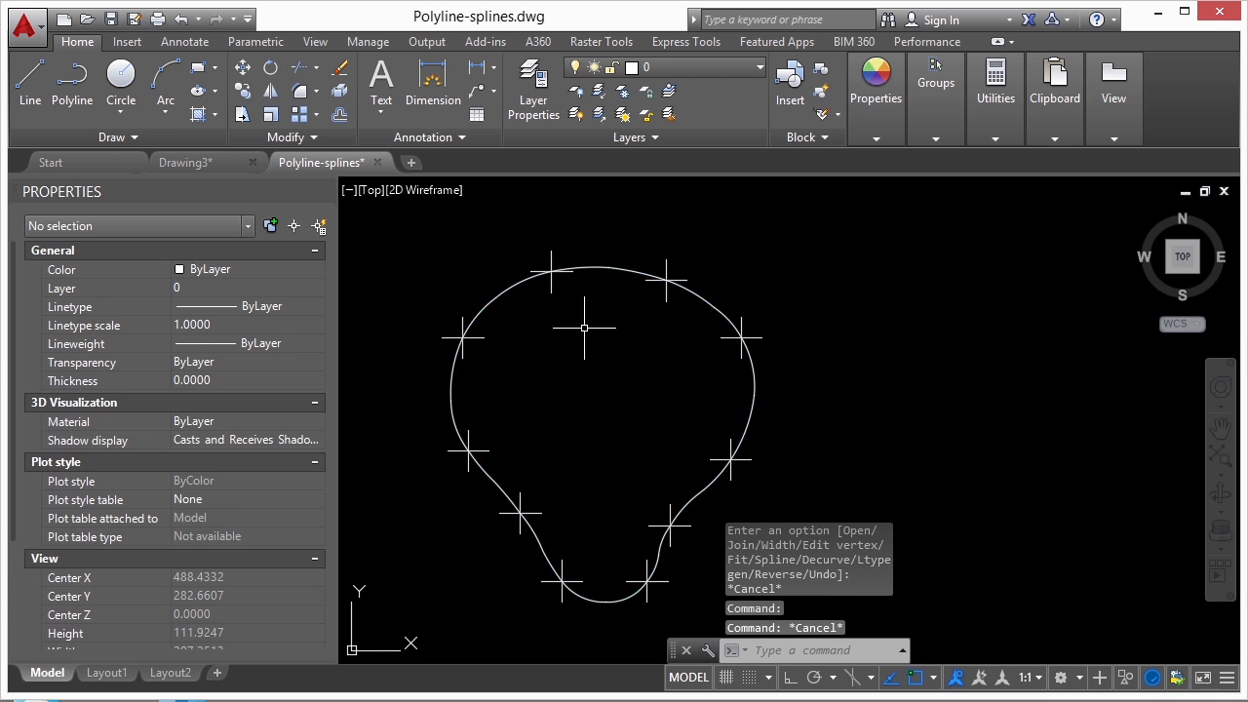
scroll(556, 298, "down", 2)
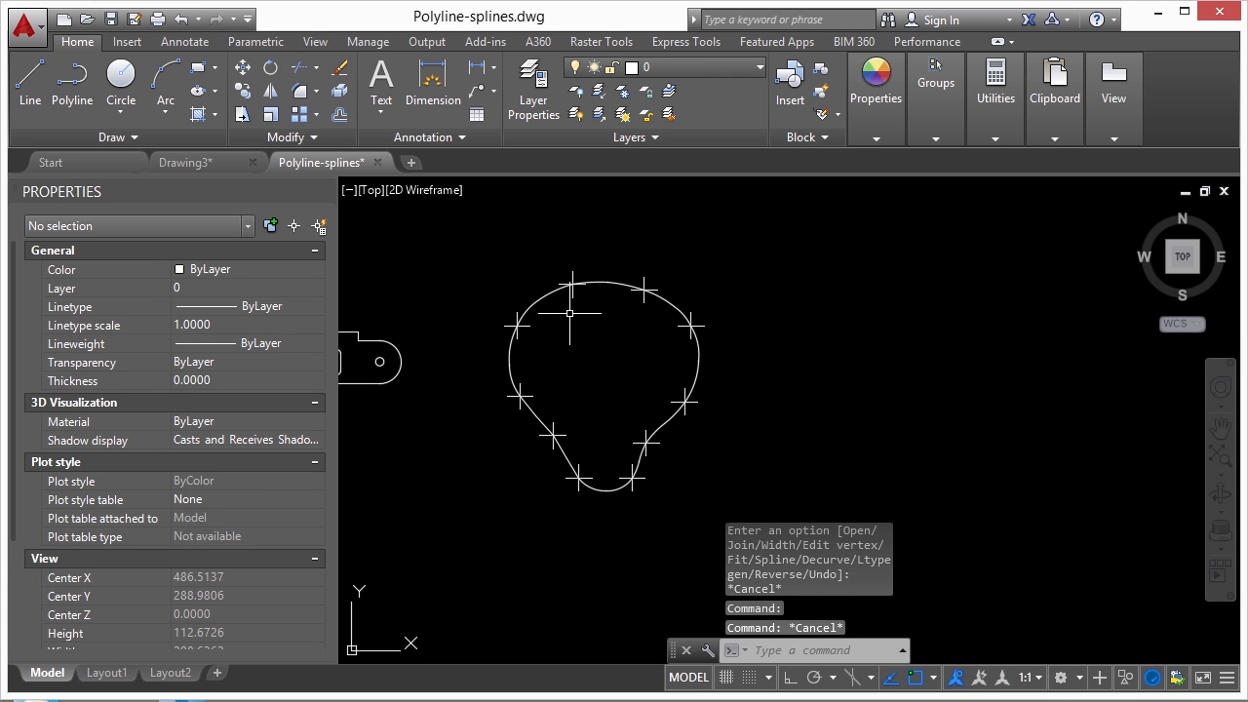
Use Edit Polyline (PEDIT) with the Decurve option to return the fitted polyline to straight segments
type("PEDIT")
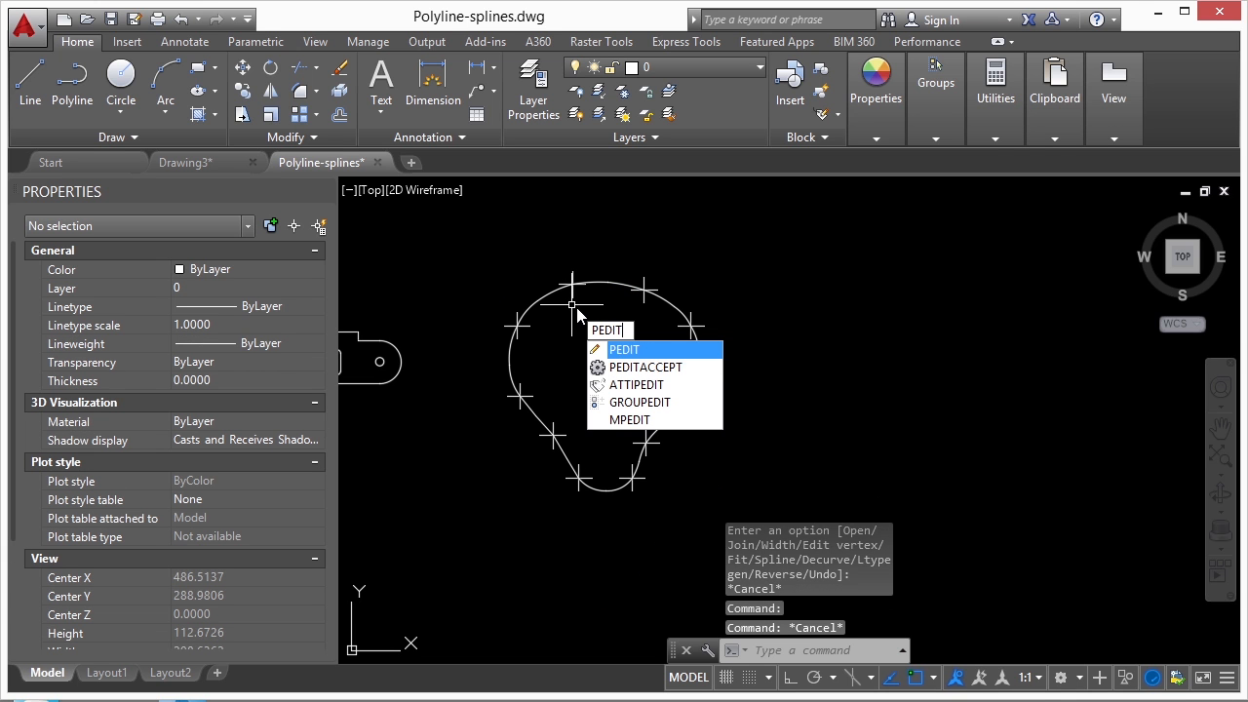
key("Return")
left_click(547, 293)
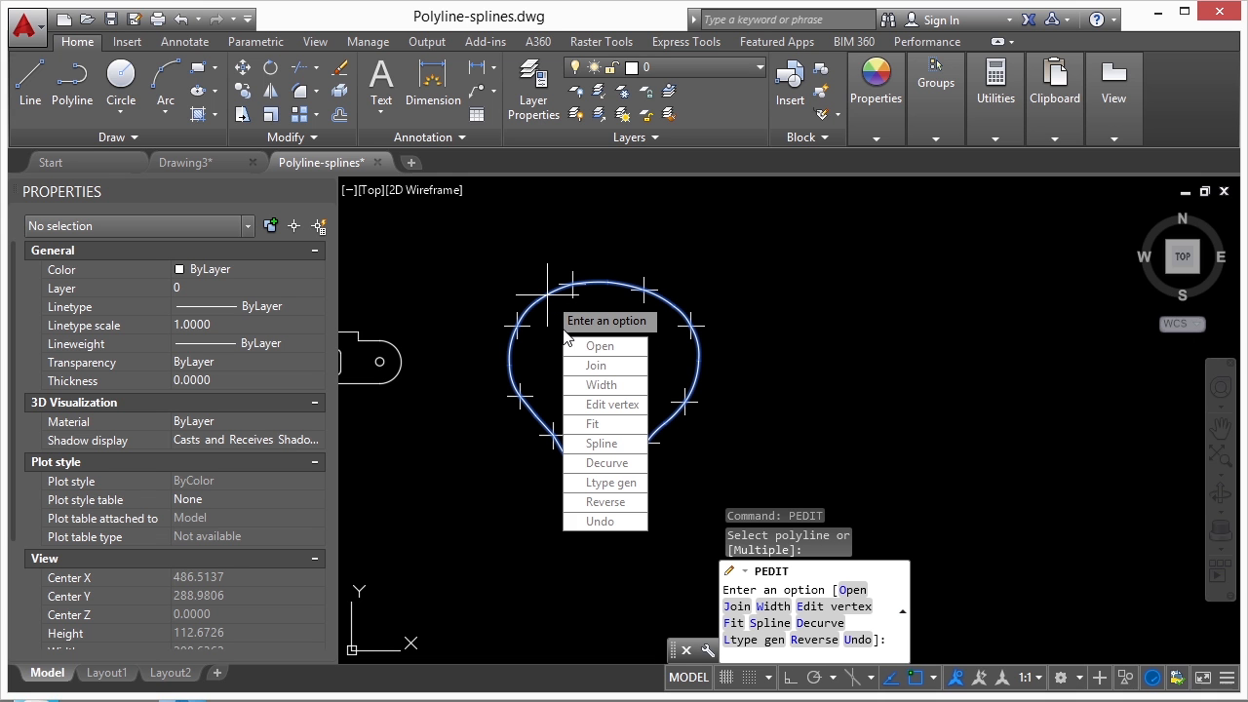
left_click(617, 468)
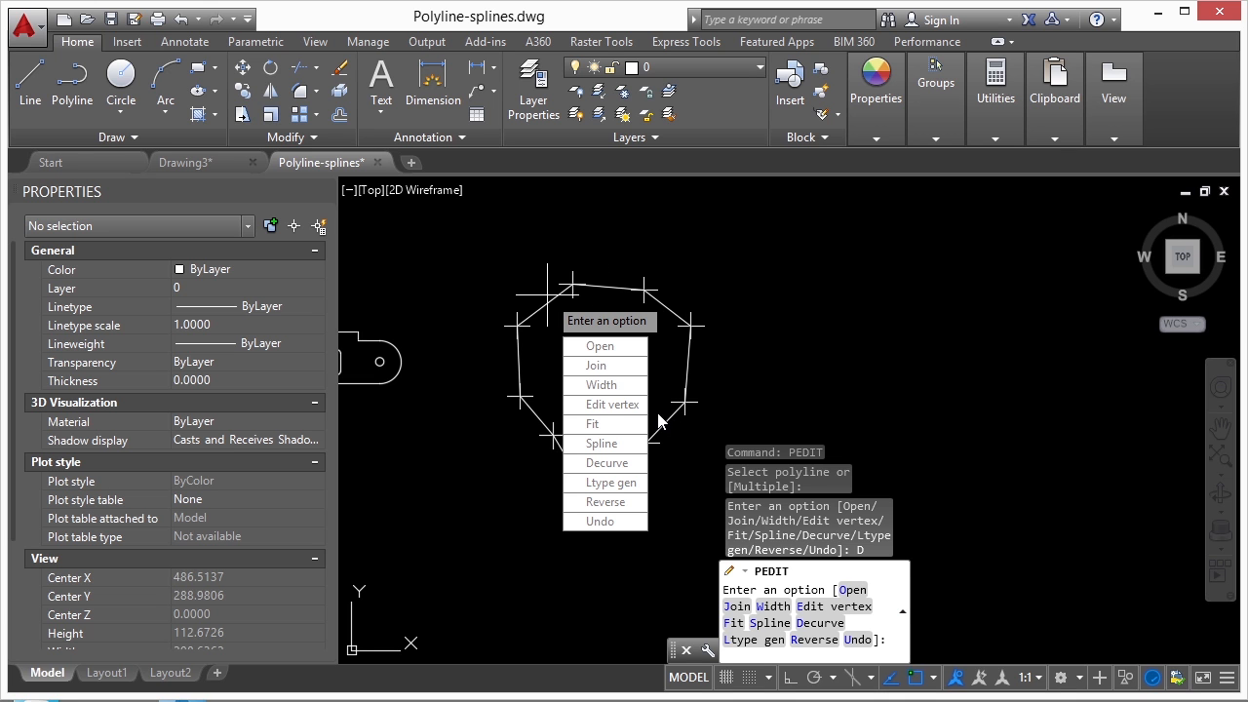
Try the Edit Polyline Spline option on the straight-segment polyline, revert it and leave the command
left_click(614, 444)
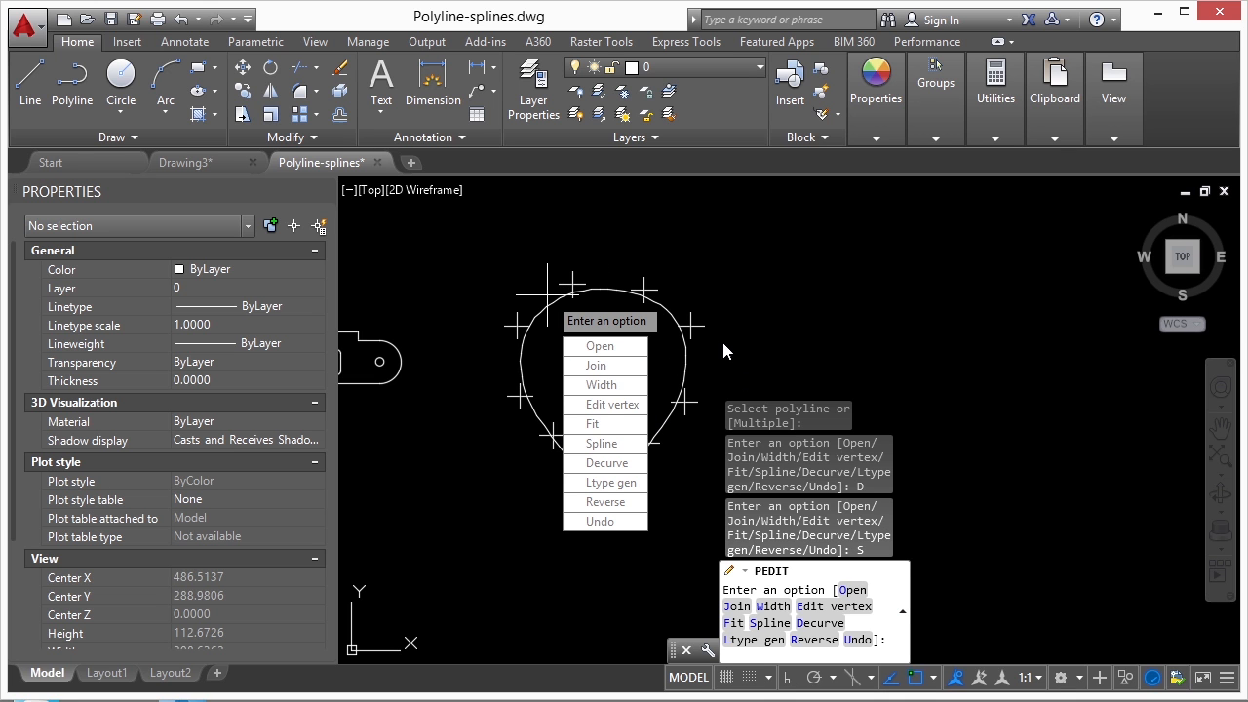
left_click(603, 444)
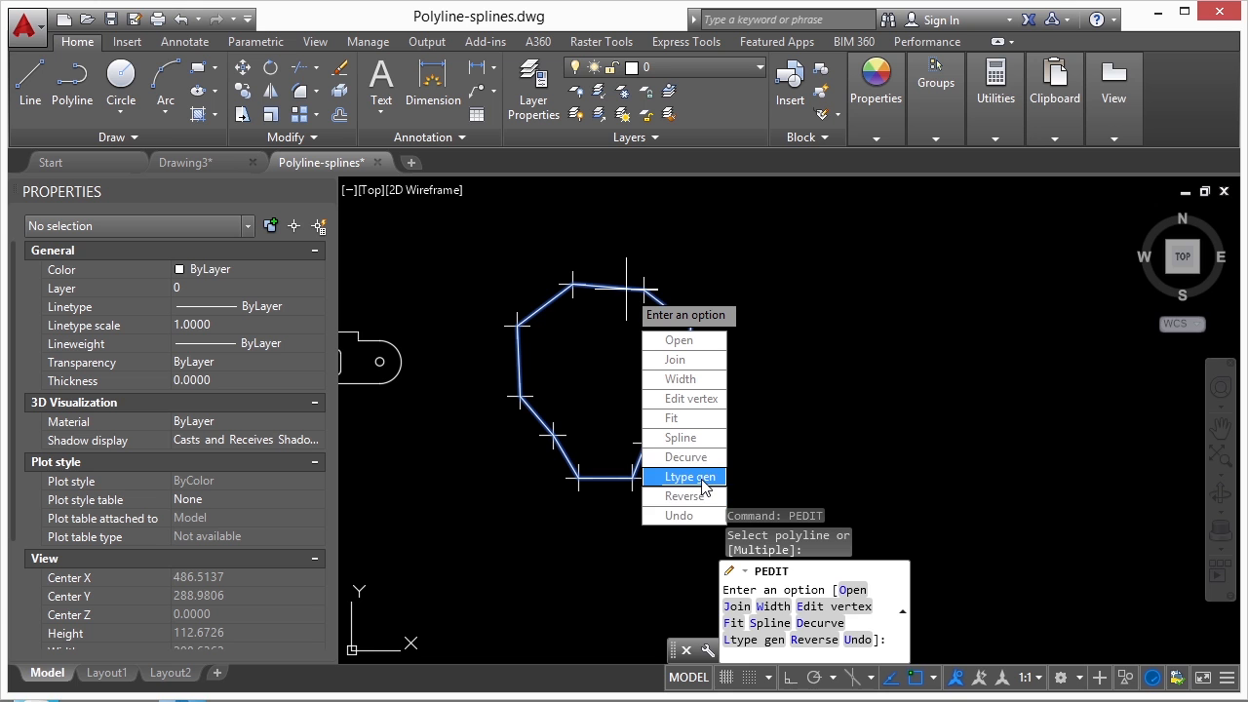
key("Escape")
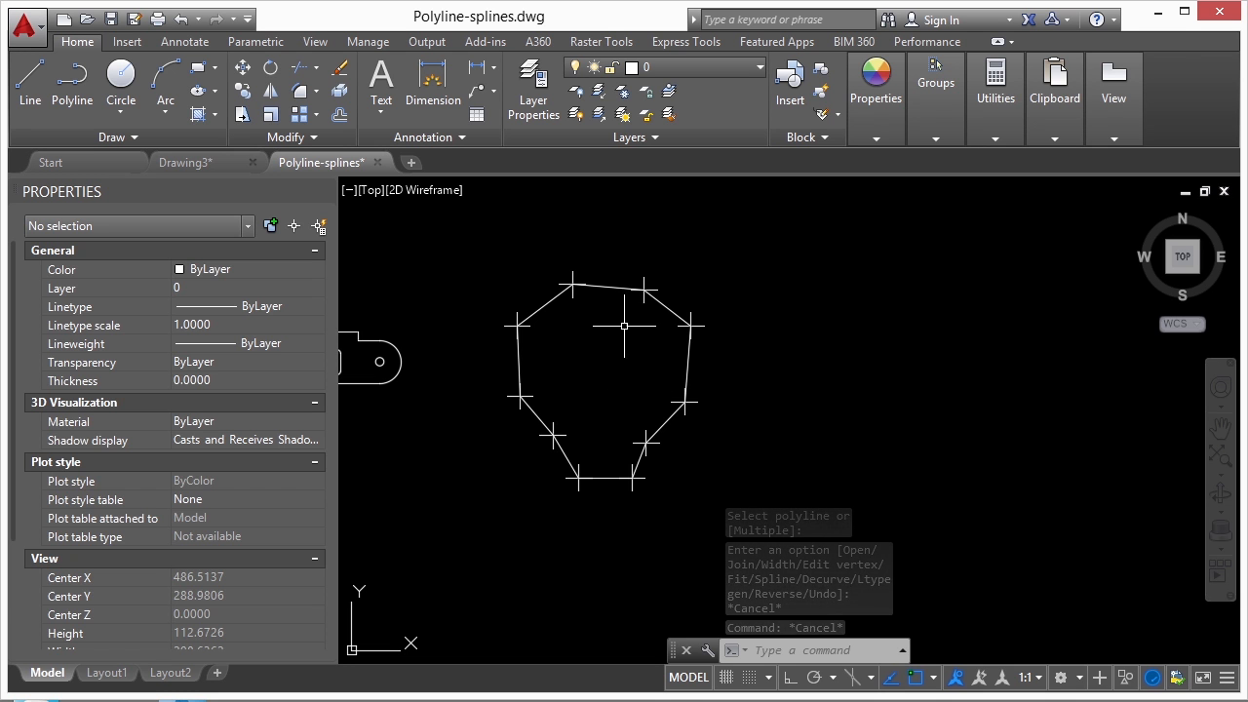
Set the closed polyline's linetype to DASHED
left_click(615, 287)
left_click(297, 310)
left_click(315, 308)
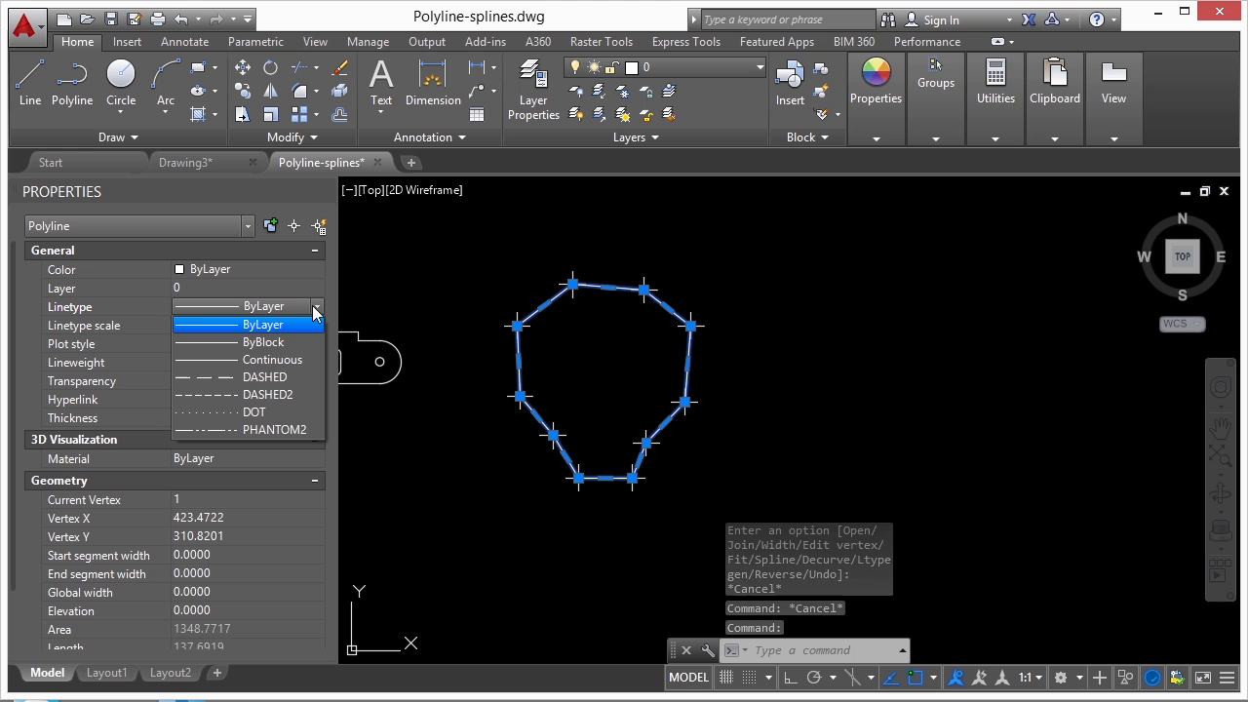
left_click(271, 375)
key("Escape")
Compare the dashes at the dashed polyline's corners and set its linetype generation to Enabled
scroll(592, 341, "up", 10)
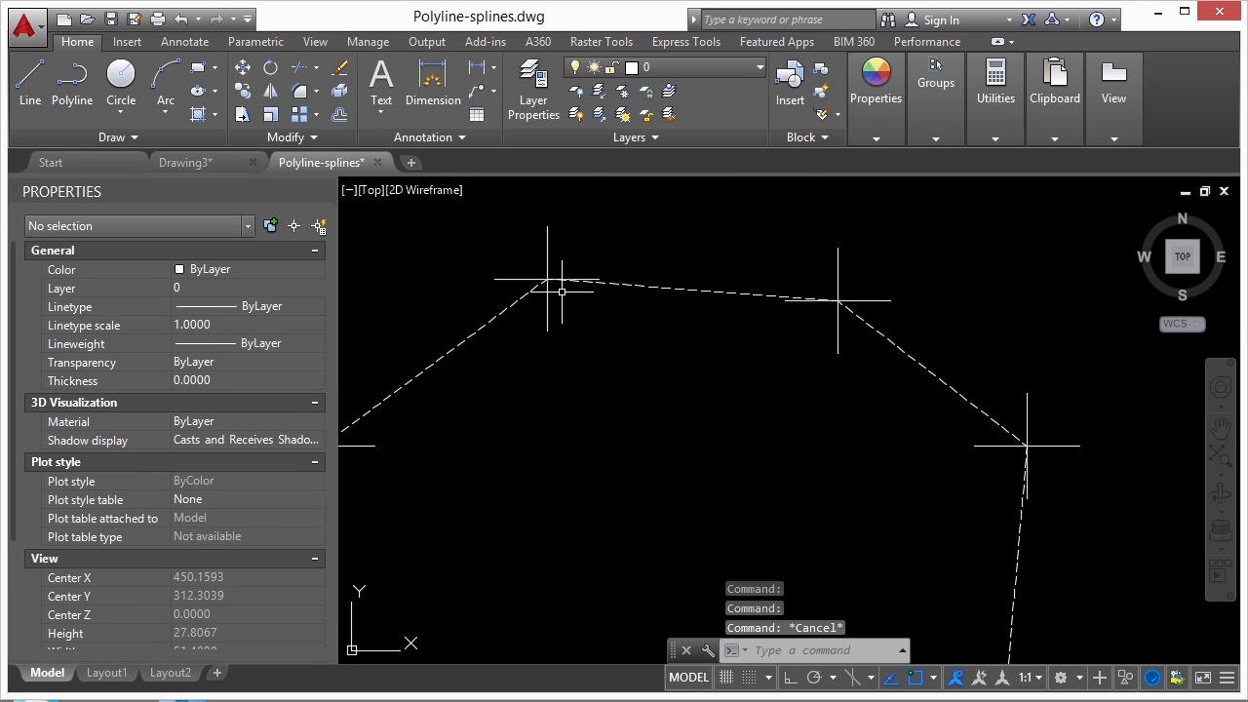
left_click(716, 293)
left_click(713, 277)
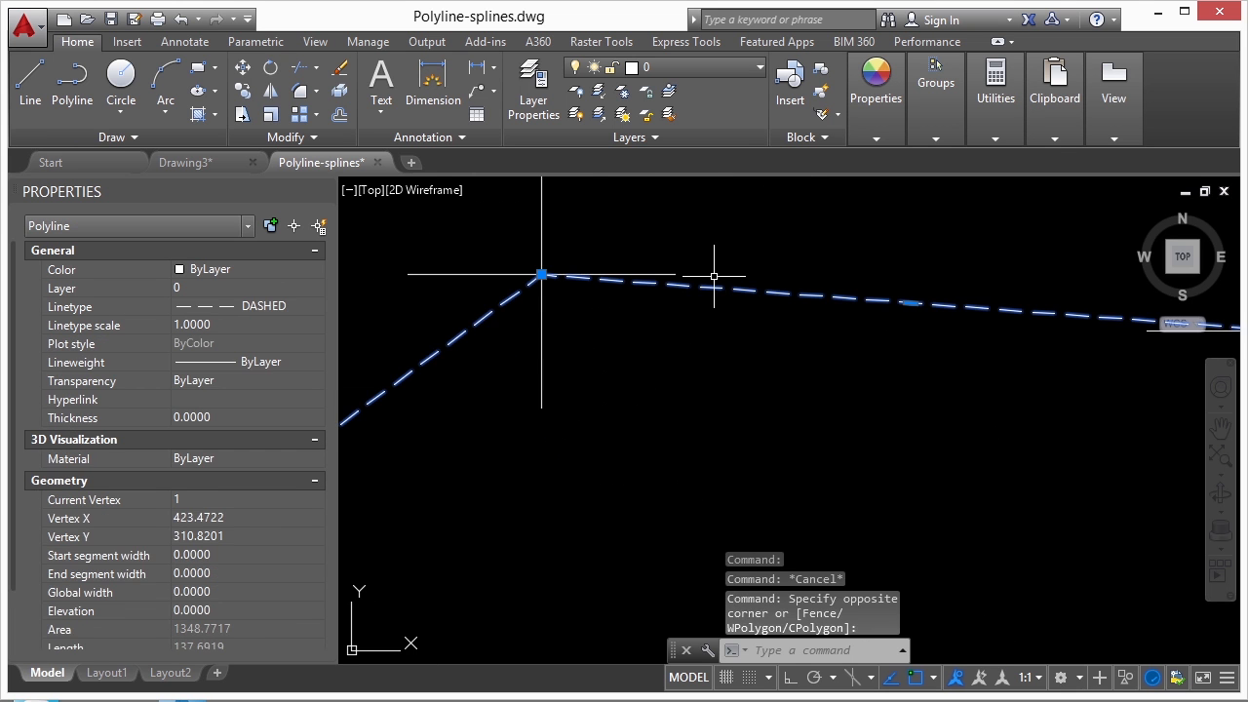
scroll(16, 365, "down", 2)
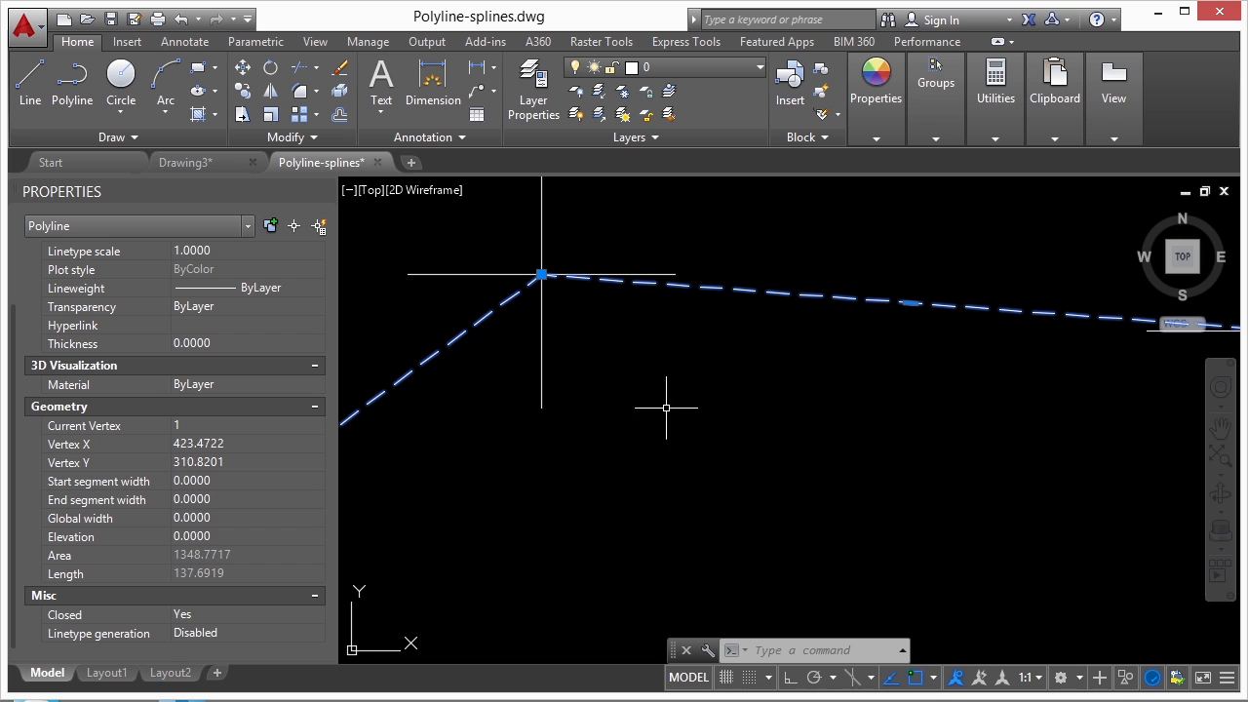
scroll(580, 261, "up", 5)
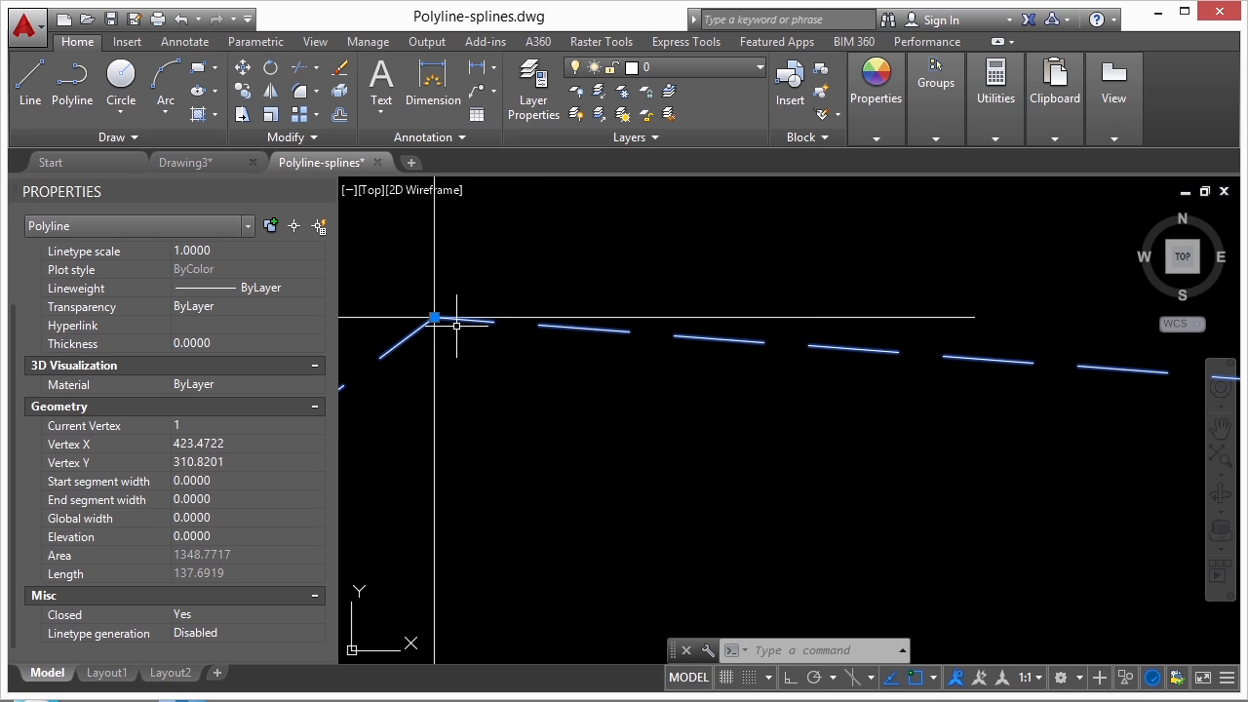
mouse_move(434, 319)
scroll(439, 315, "down", 4)
scroll(908, 339, "up", 4)
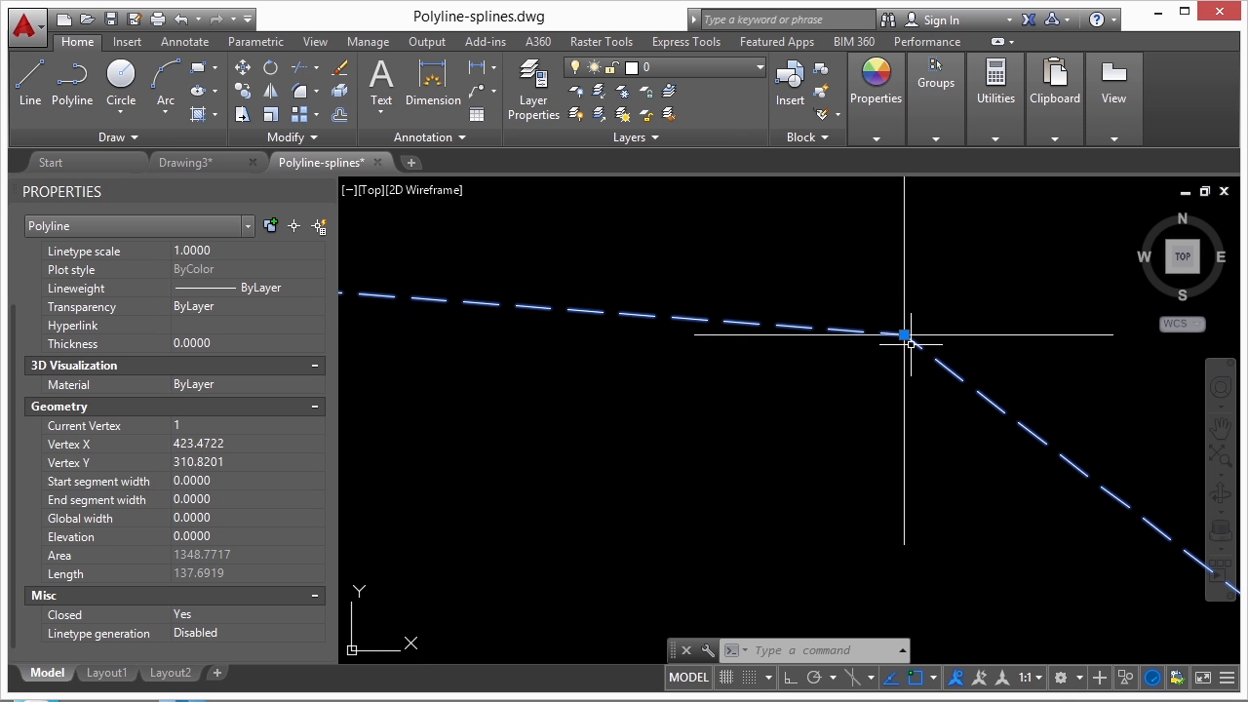
scroll(907, 332, "down", 3)
left_click(217, 633)
left_click(195, 664)
Examine how the dashes run through the polyline's corners with linetype generation enabled
scroll(682, 309, "up", 5)
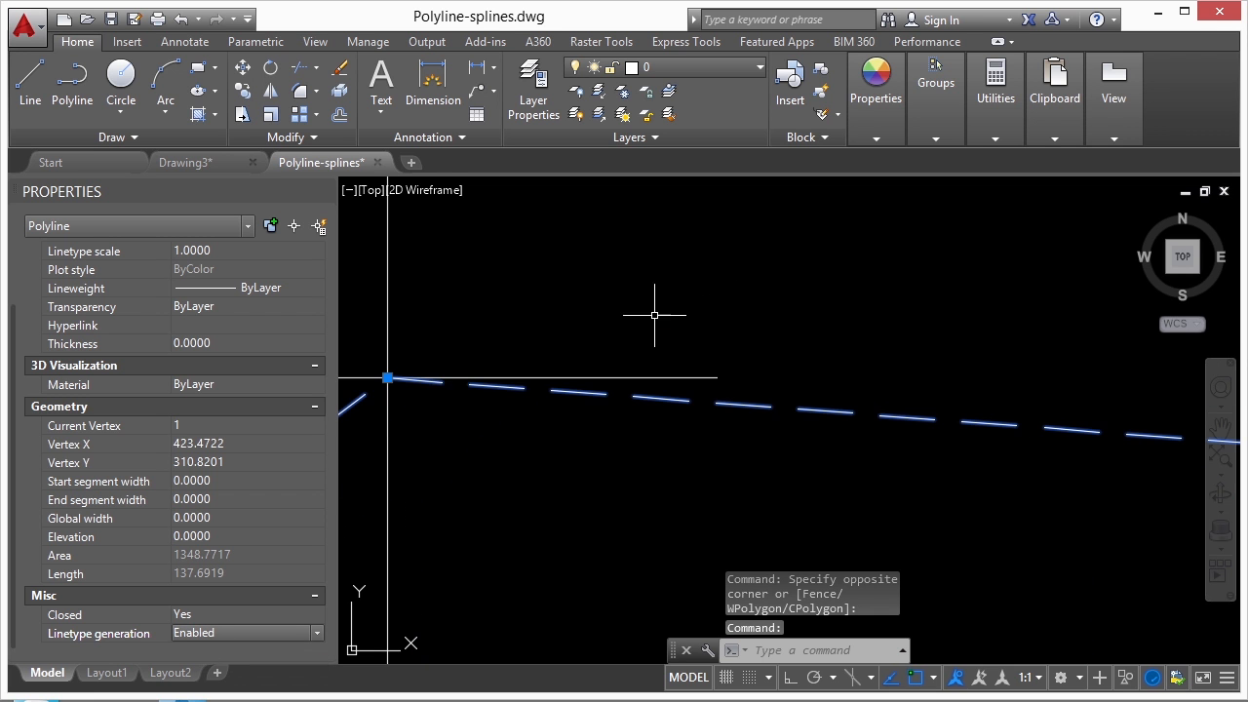
middle_click_drag(357, 407, 614, 356)
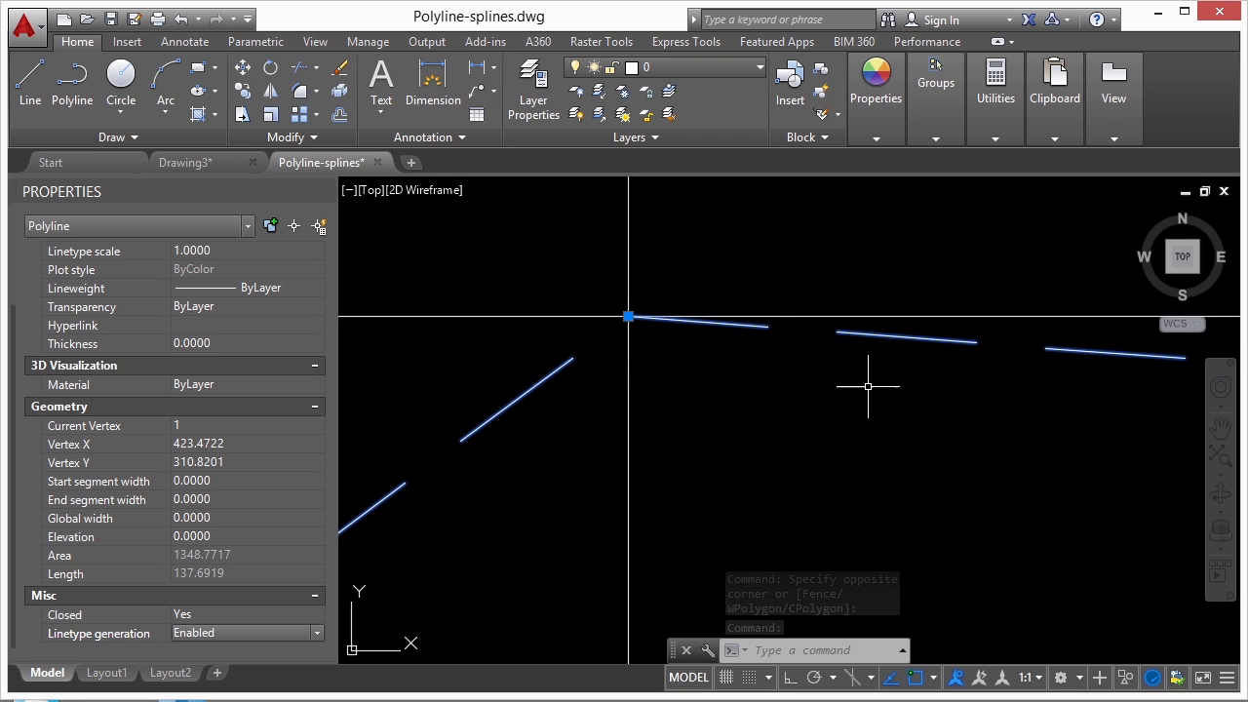
key("Escape")
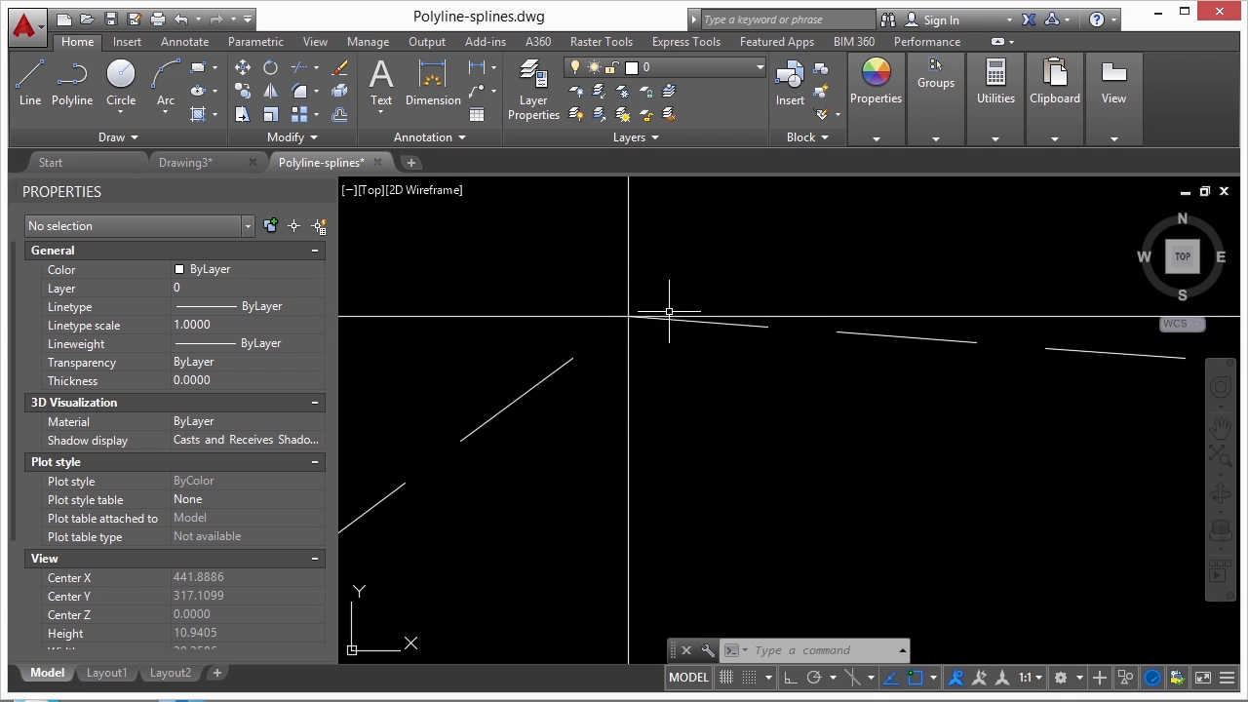
scroll(714, 307, "down", 3)
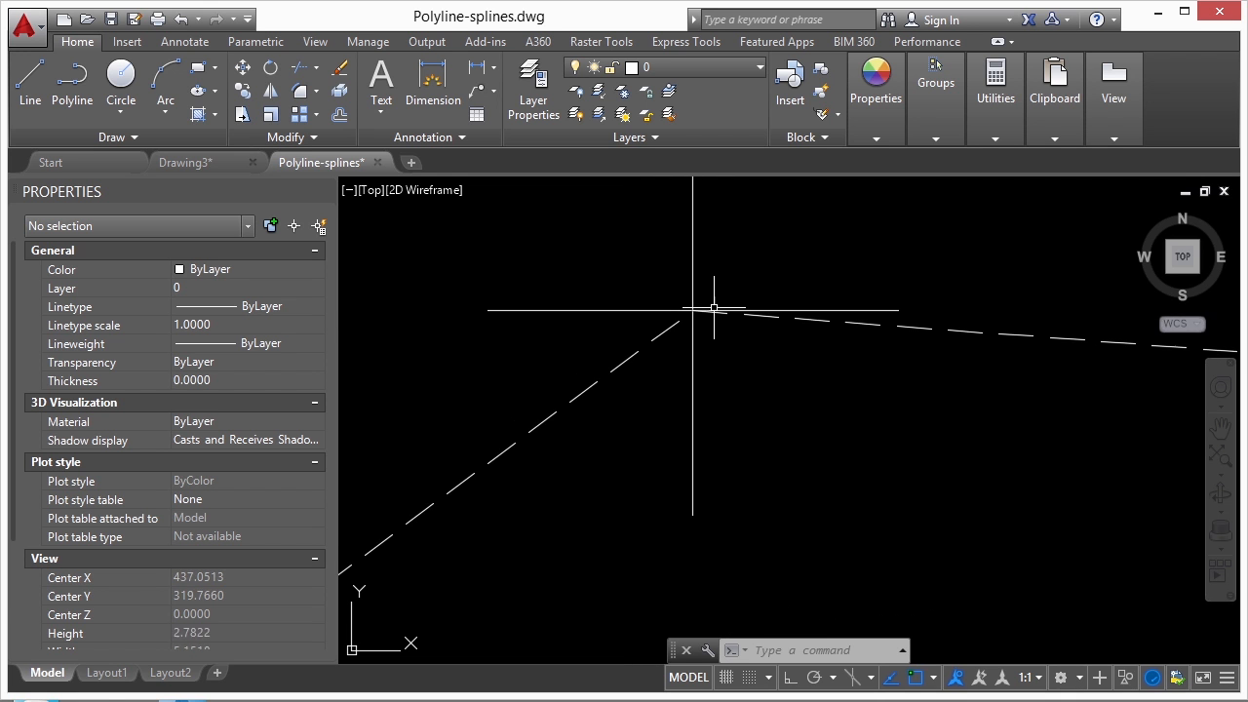
scroll(635, 388, "down", 2)
middle_click_drag(565, 531, 767, 332)
scroll(534, 414, "up", 4)
scroll(496, 388, "down", 6)
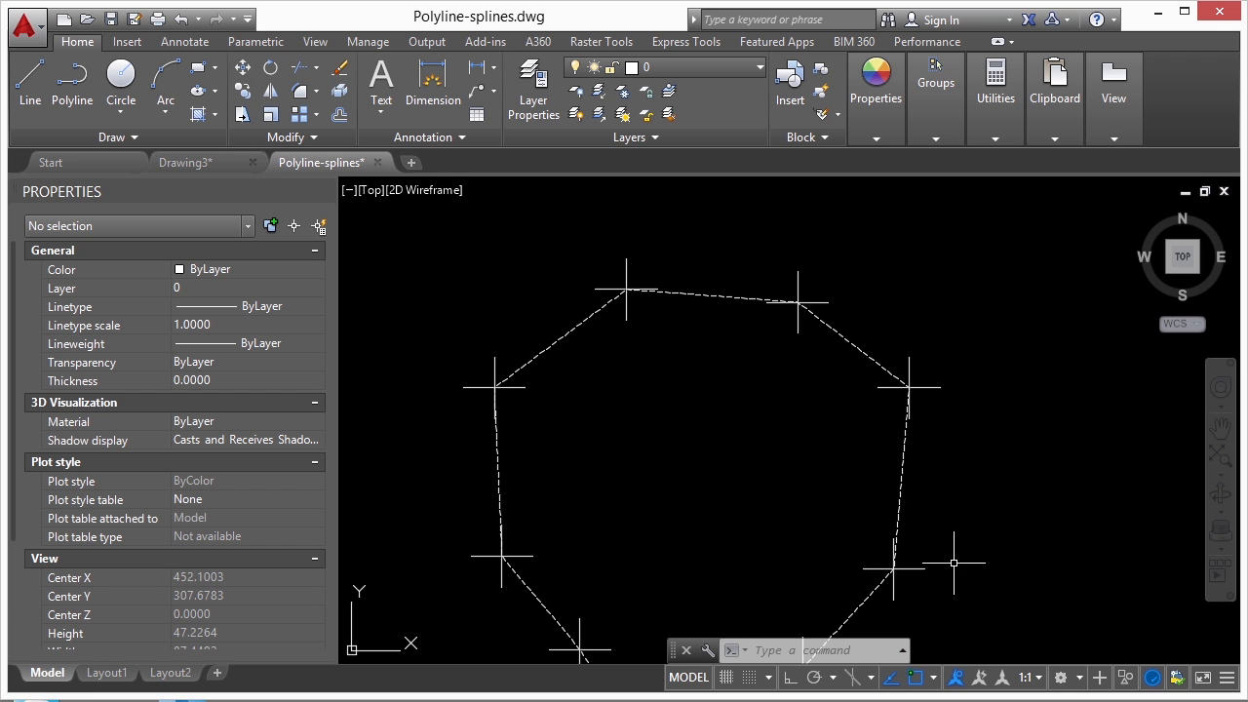
scroll(818, 312, "up", 2)
scroll(752, 279, "up", 5)
scroll(555, 340, "down", 3)
scroll(517, 321, "up", 3)
scroll(657, 295, "down", 10)
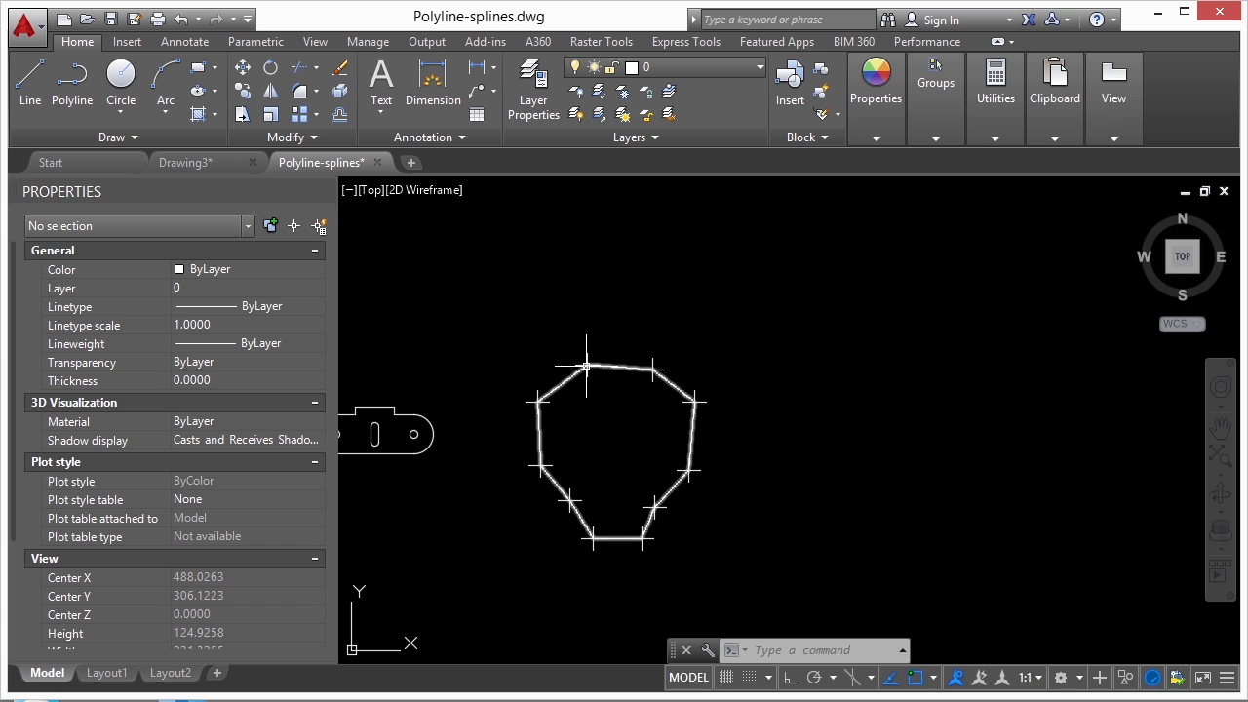
Use Edit Polyline (PEDIT) with the Multiple option to convert the plate's four outer outline pieces to polylines
middle_click_drag(571, 354, 850, 279)
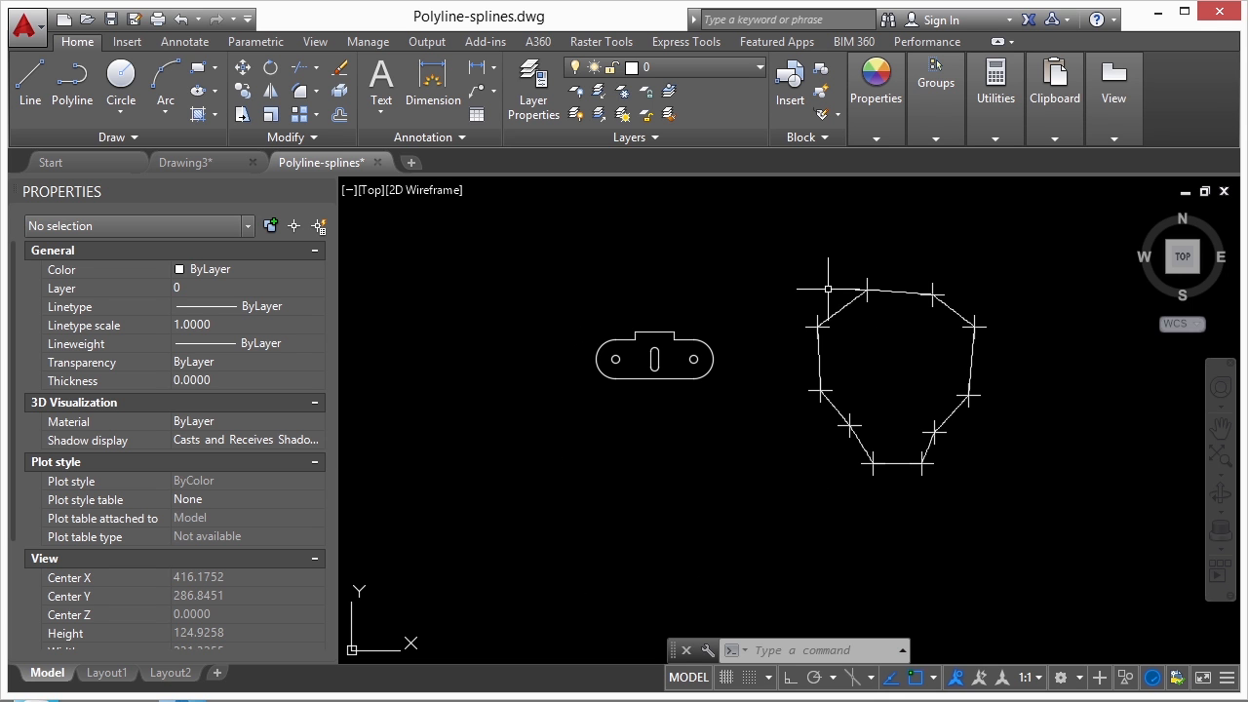
type("pedi")
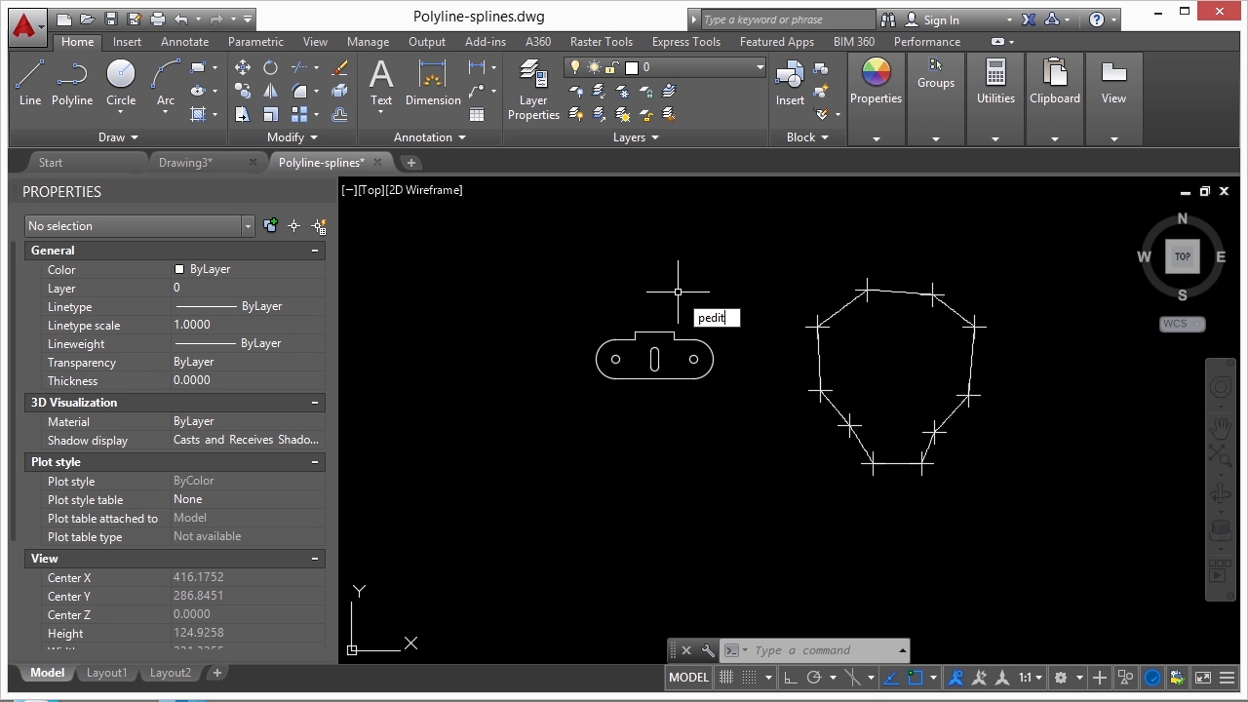
type("t")
key("Return")
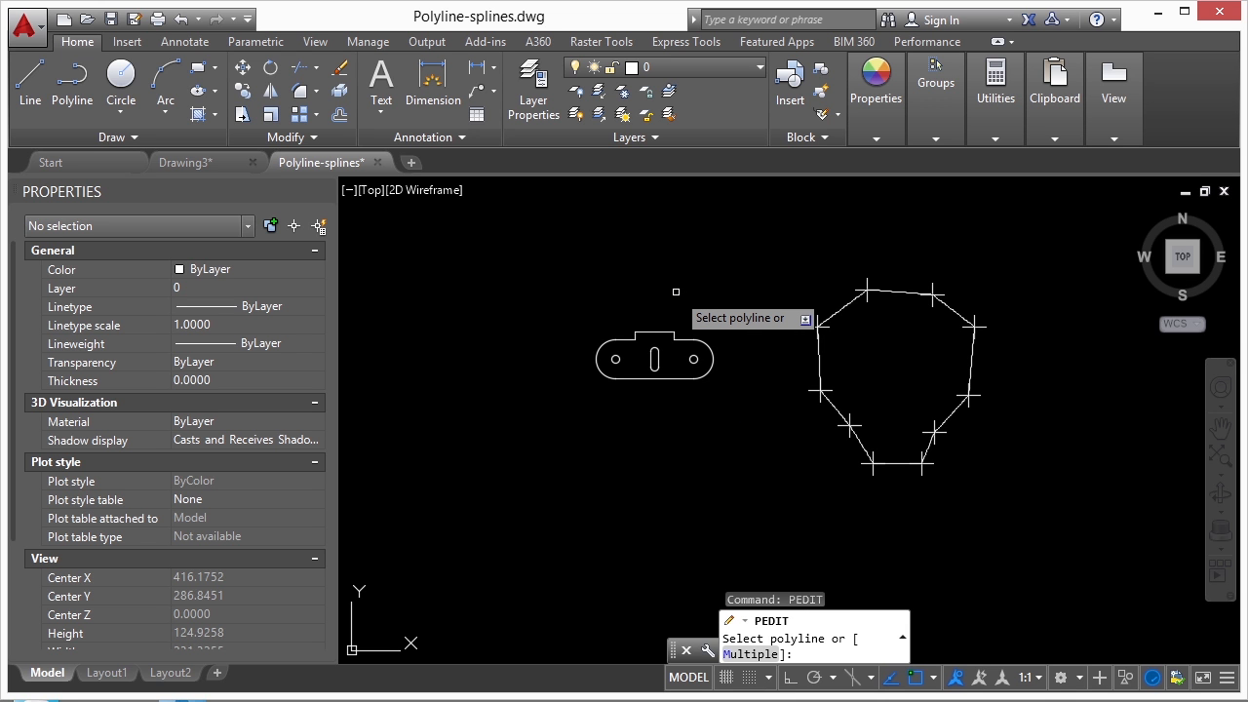
type("m")
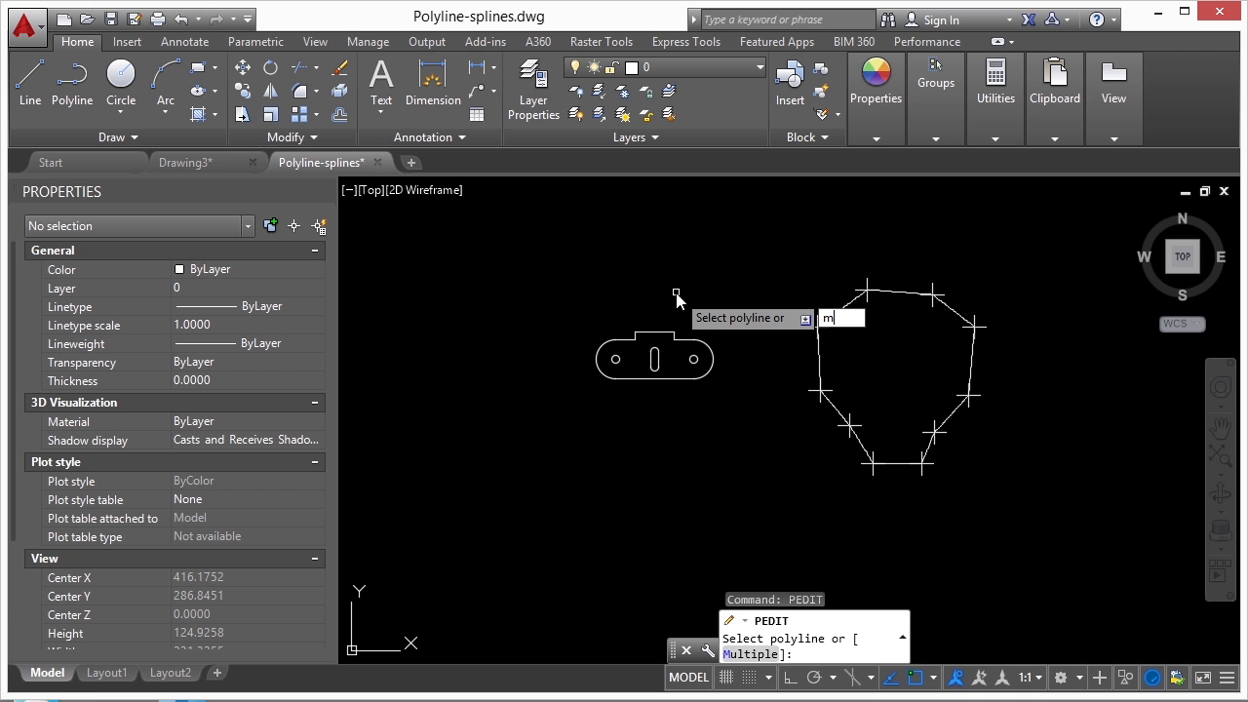
key("Return")
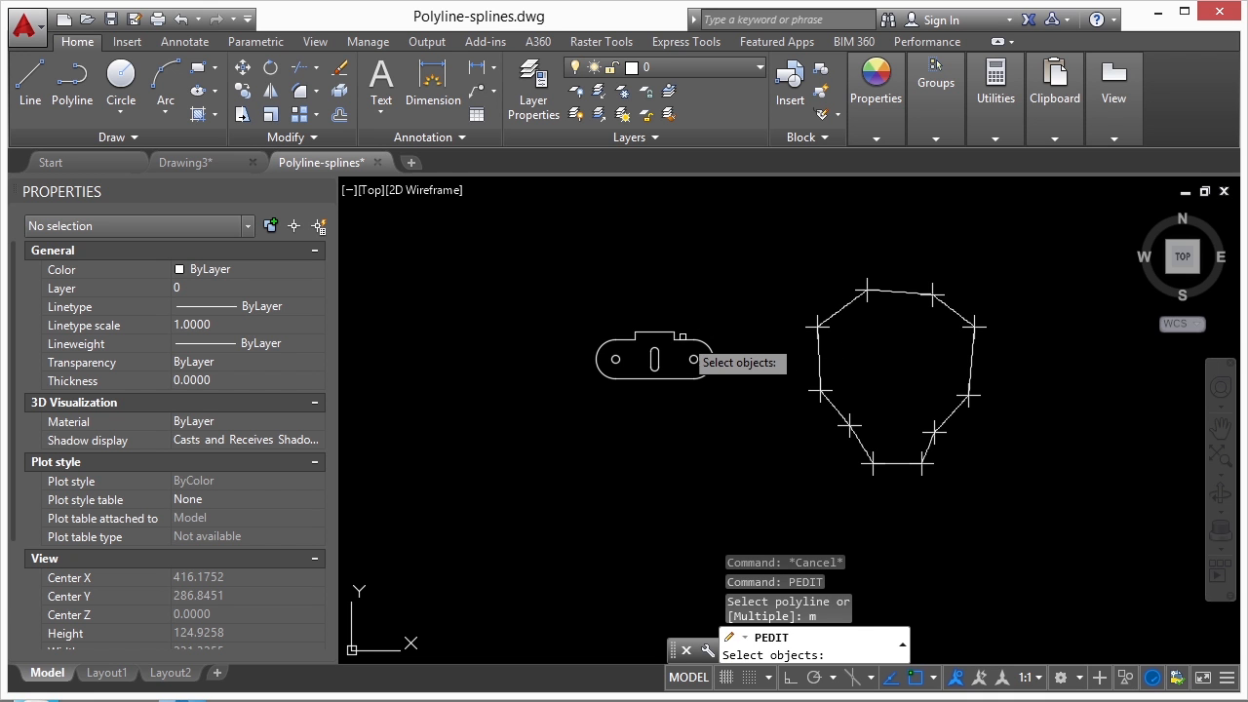
left_click(691, 359)
scroll(692, 361, "up", 3)
left_click(737, 358)
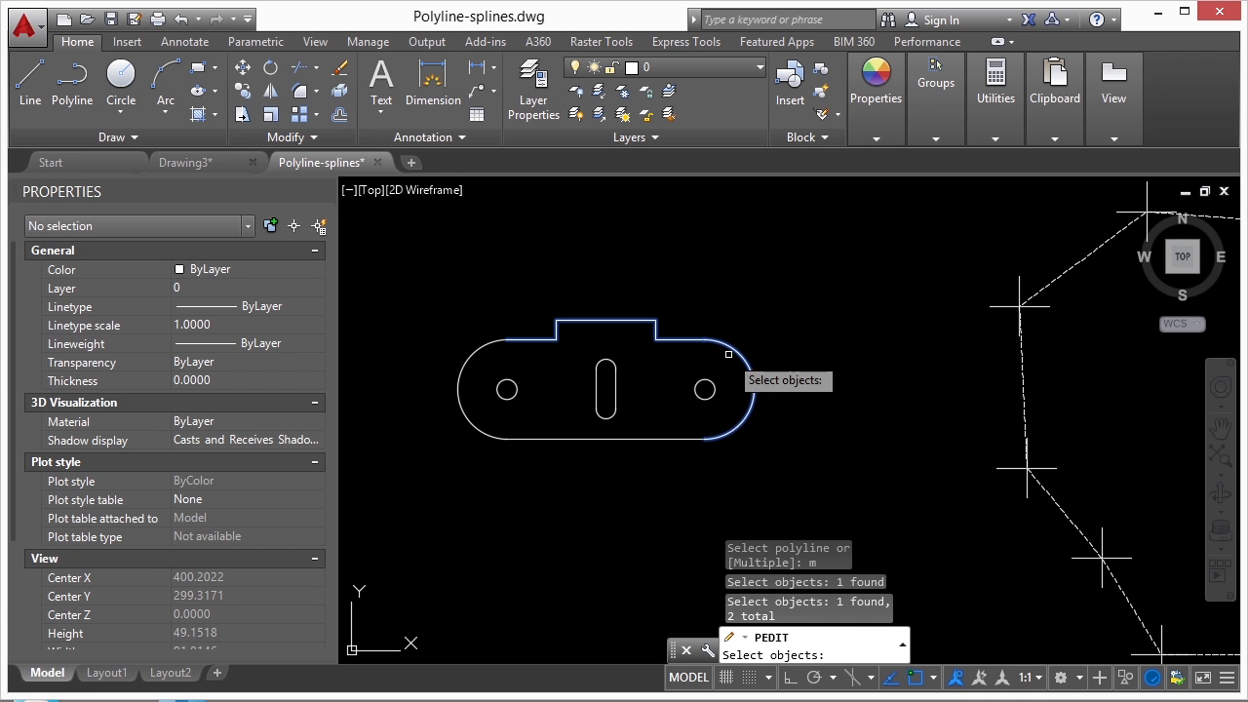
left_click(689, 441)
left_click(499, 436)
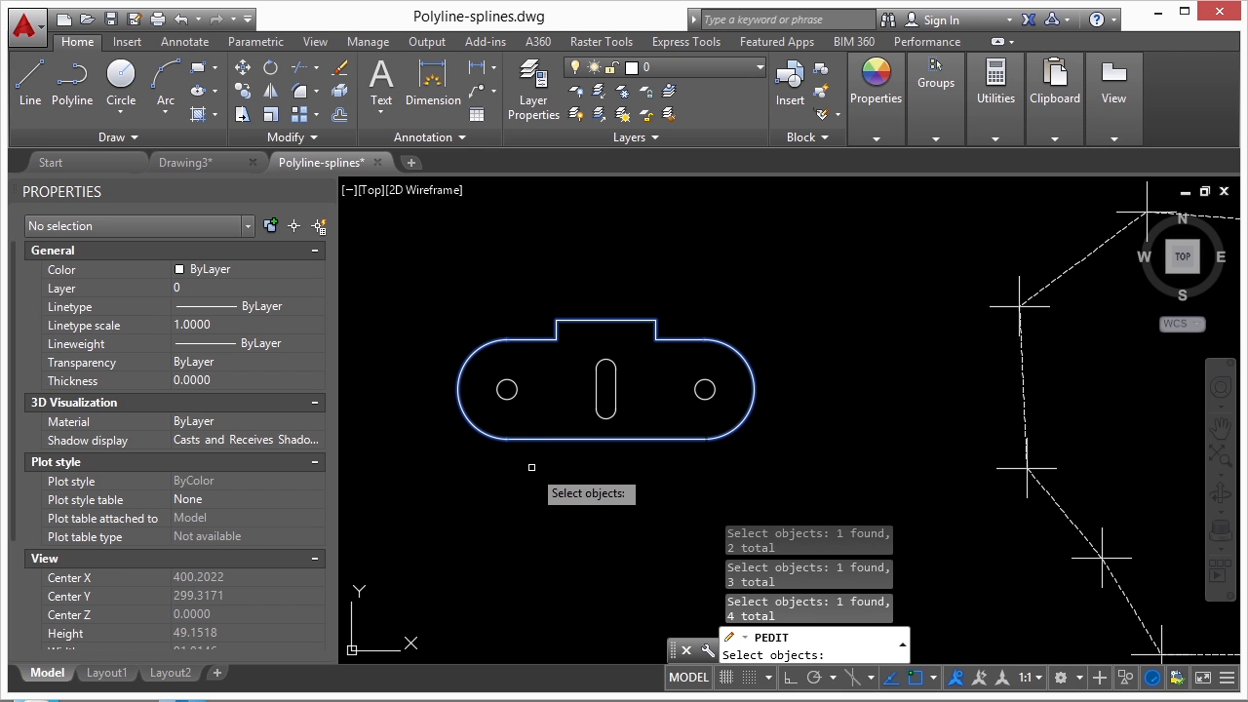
key("Return")
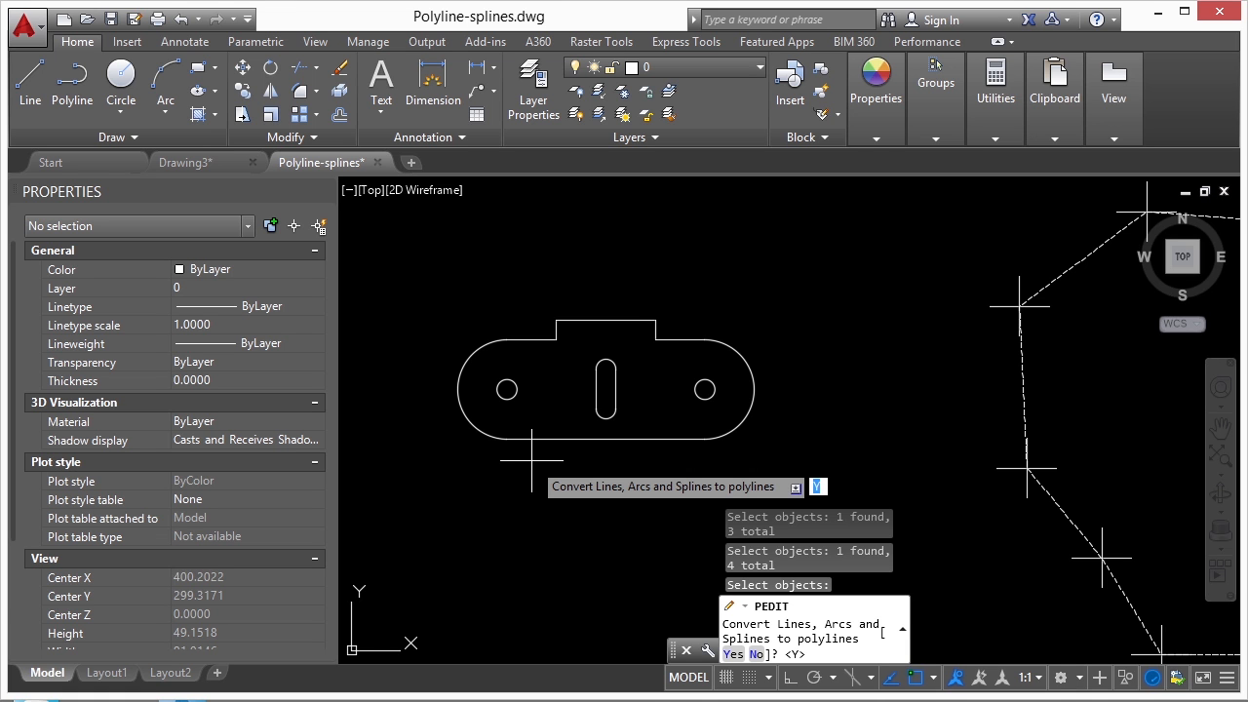
type("y")
key("Return")
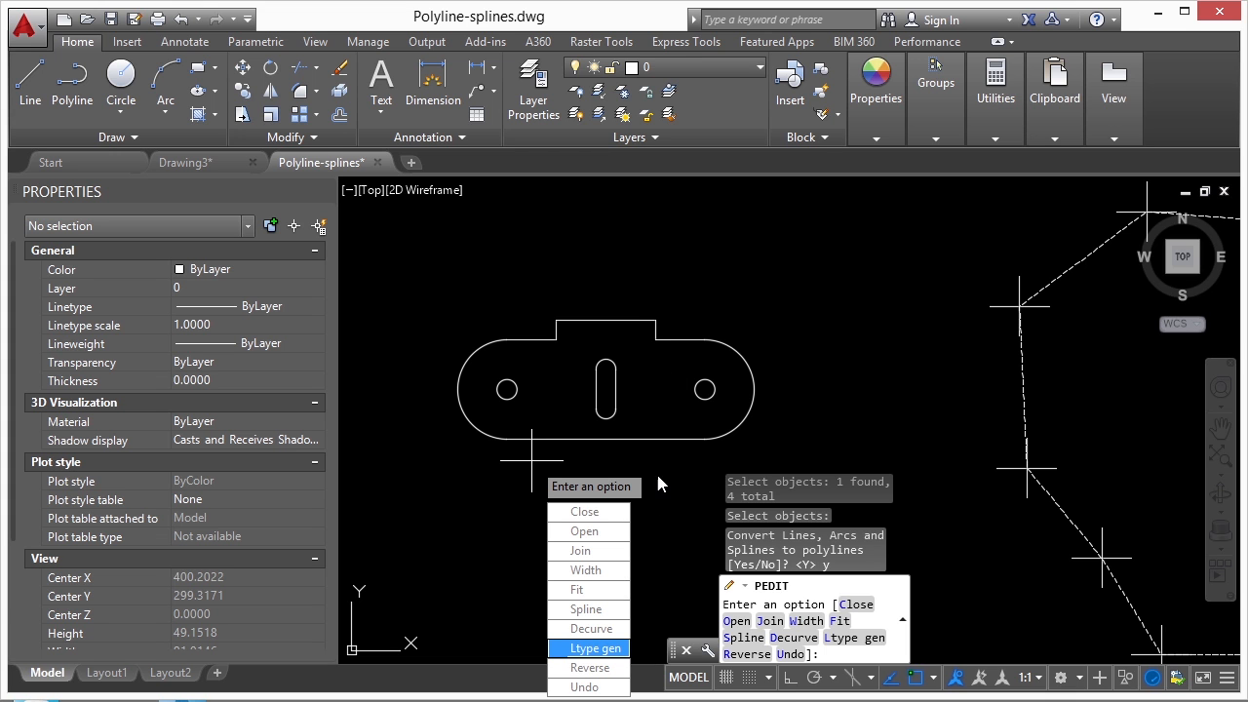
key("Escape")
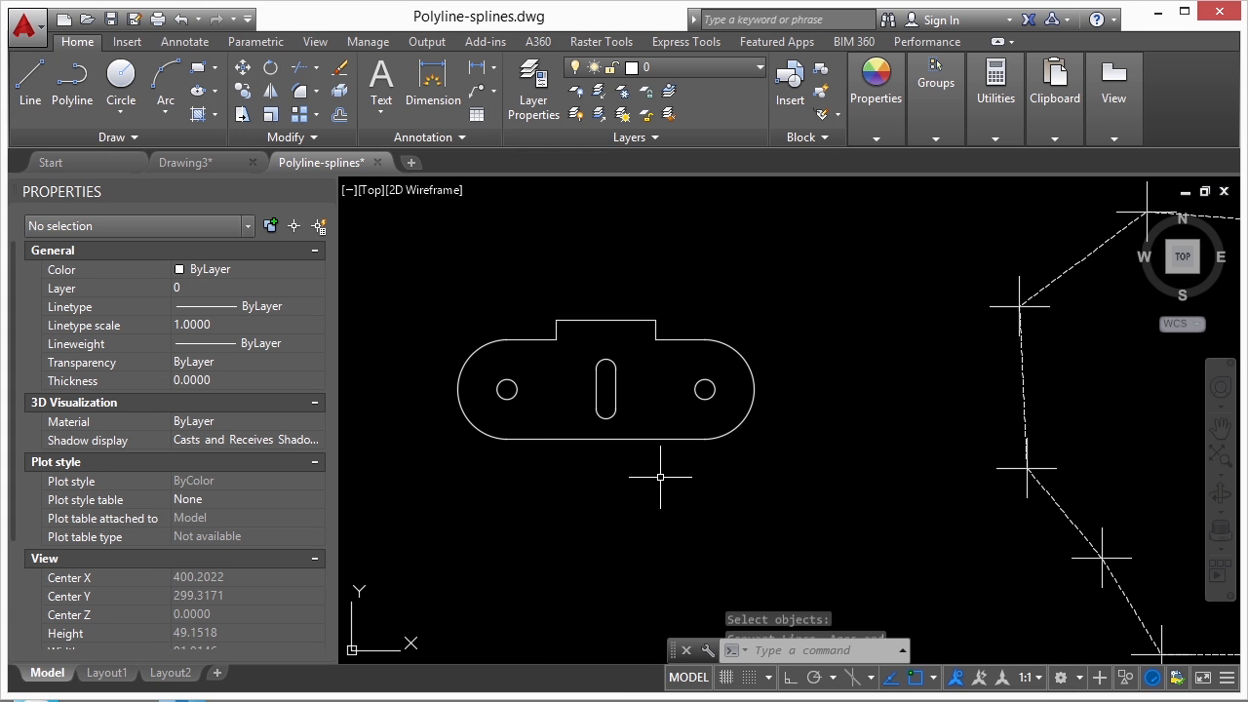
Check the object type of the arc at the plate outline's right end and clear the selection
left_click(735, 431)
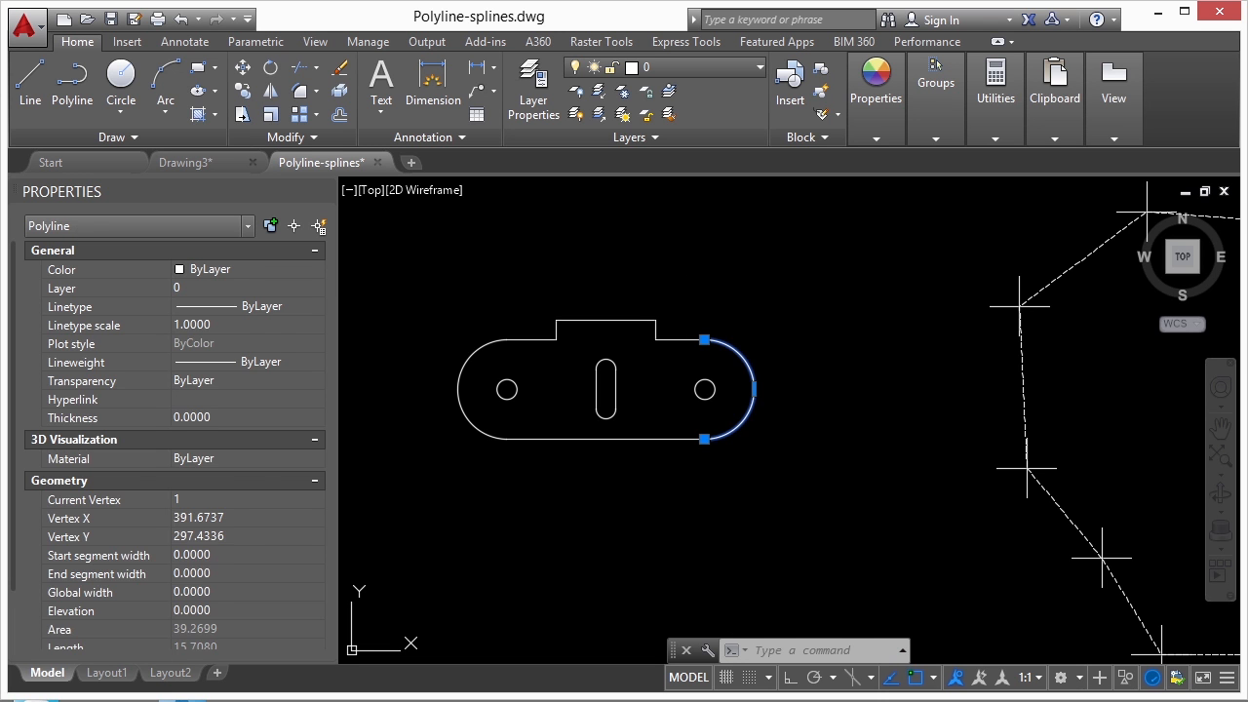
key("Escape")
key("Escape")
Use Edit Polyline (PEDIT) with the Multiple option to join the plate's four outer outline polylines with a fuzz distance of 0.0000
type("pe")
key("Return")
left_click(694, 302)
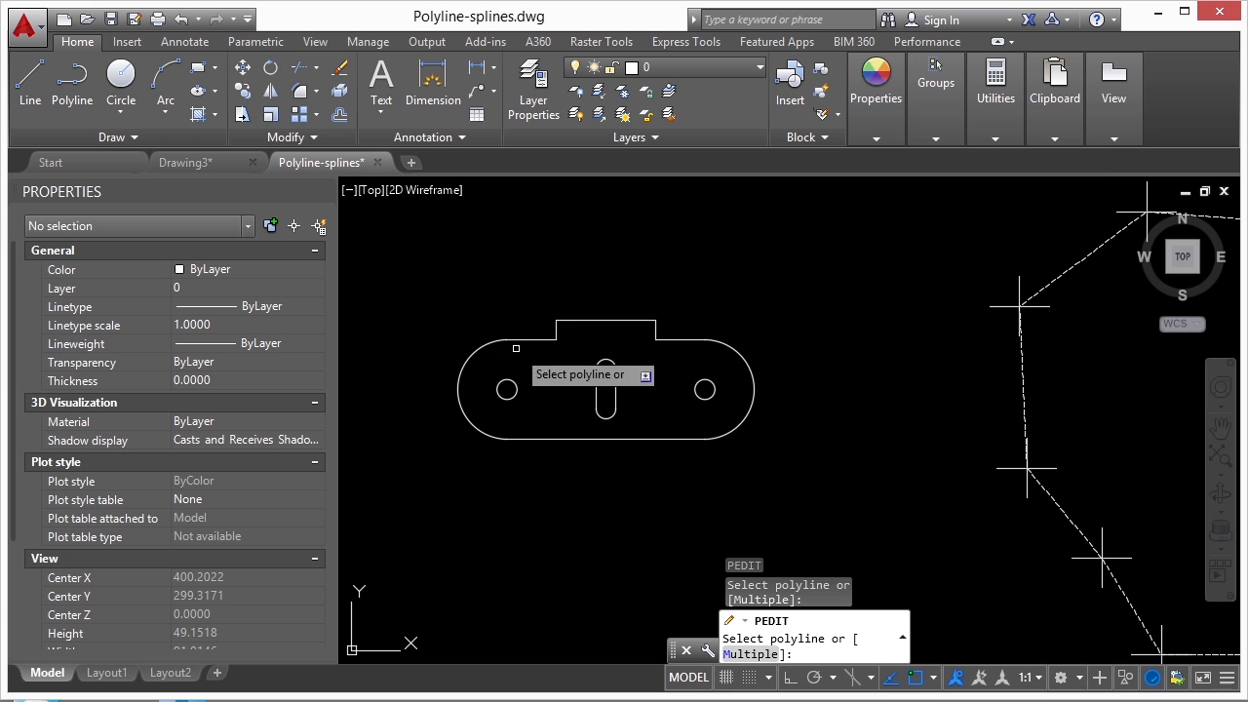
left_click(729, 333)
type("m")
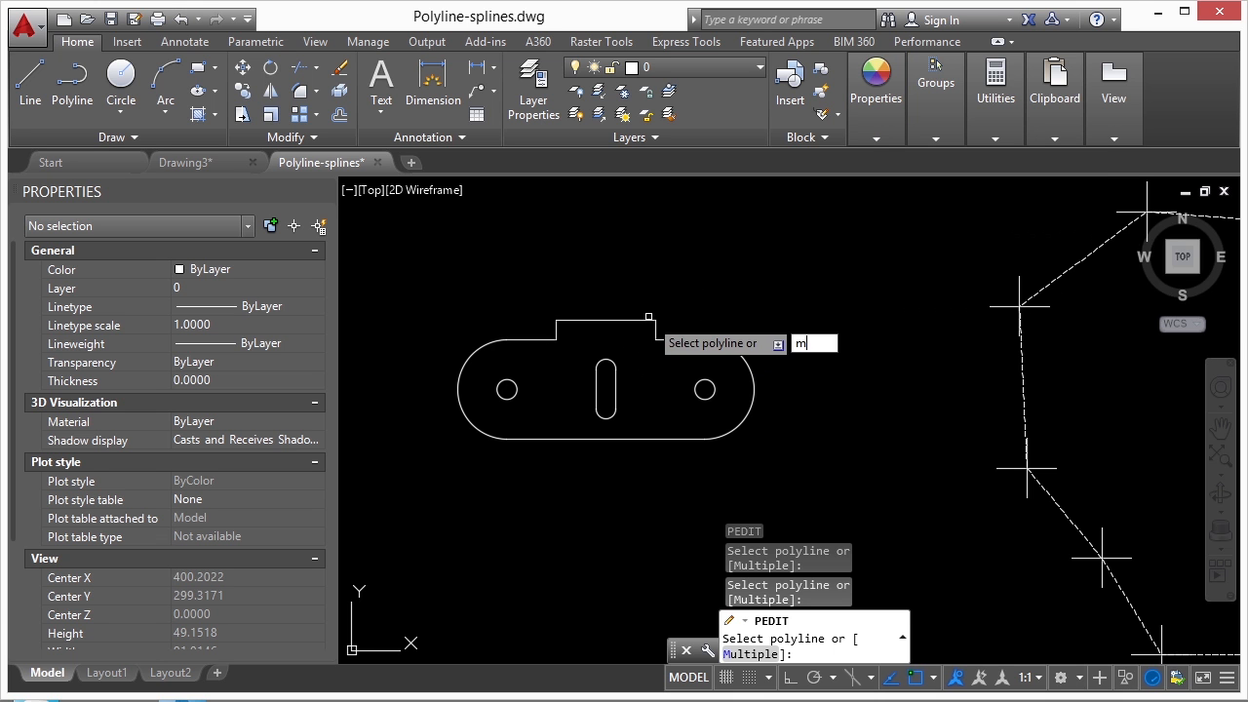
key("Return")
left_click(708, 298)
left_click(600, 342)
left_click(669, 413)
left_click(632, 468)
left_click(469, 411)
left_click(453, 431)
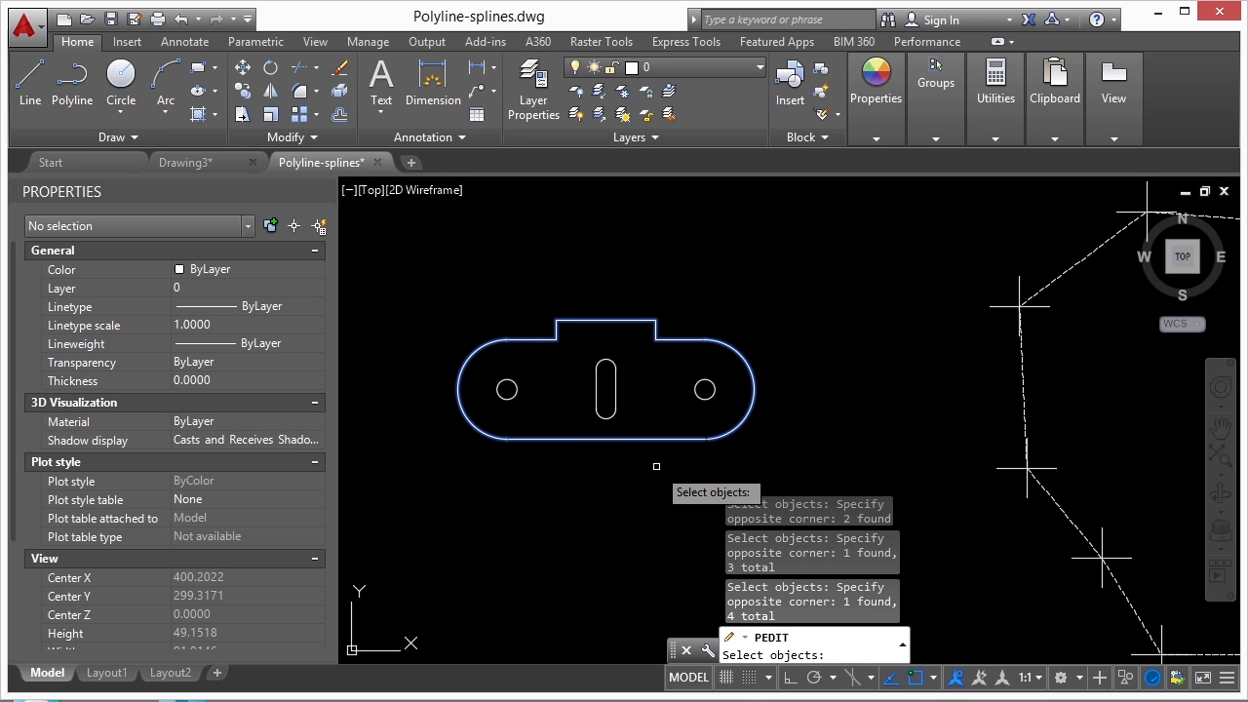
key("Return")
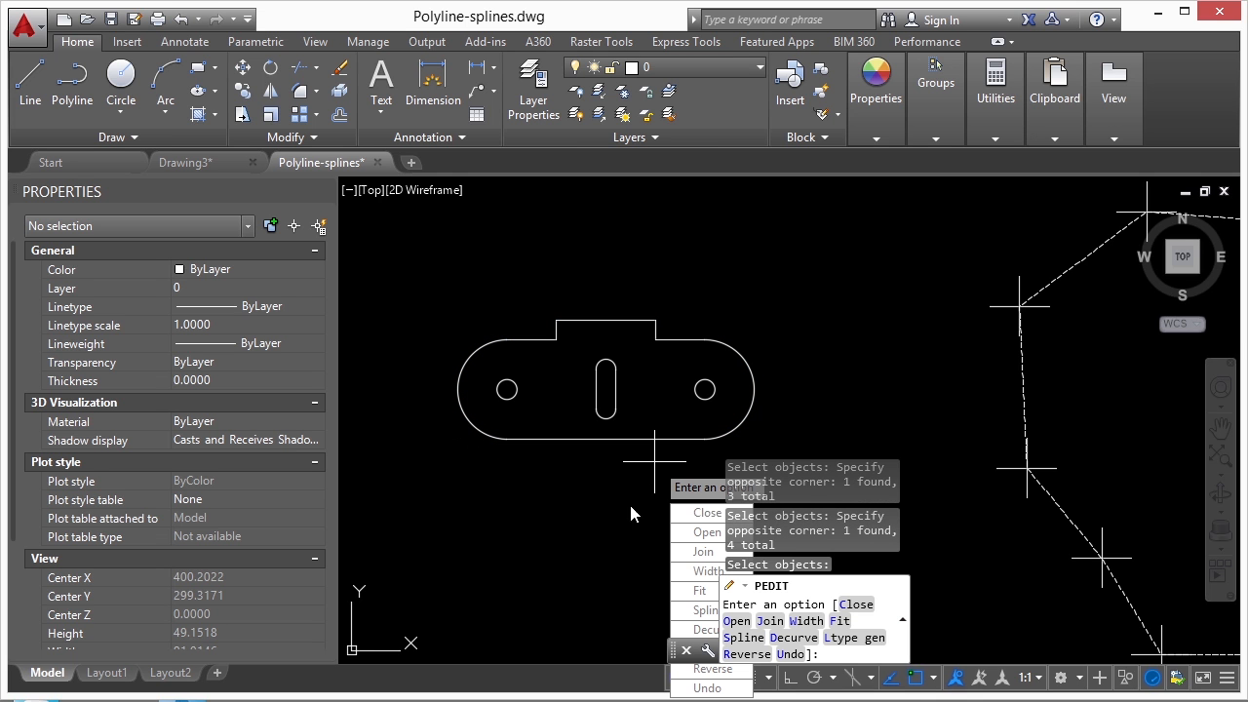
left_click(701, 551)
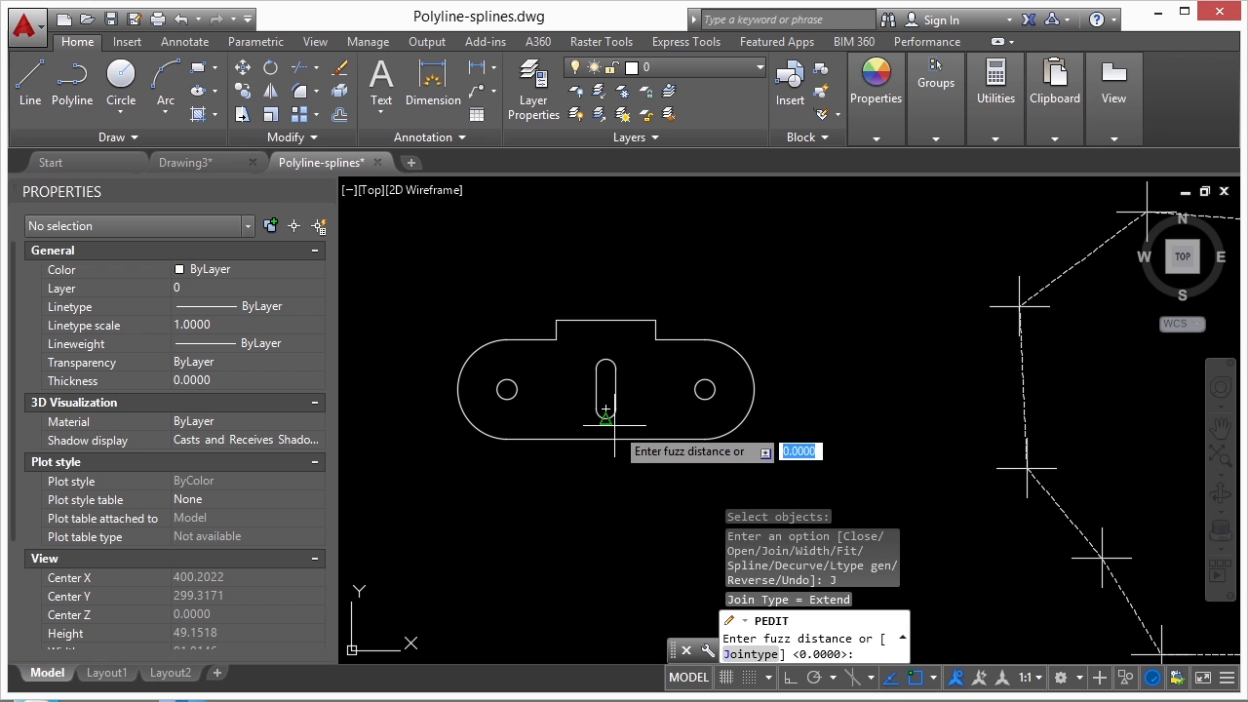
key("Return")
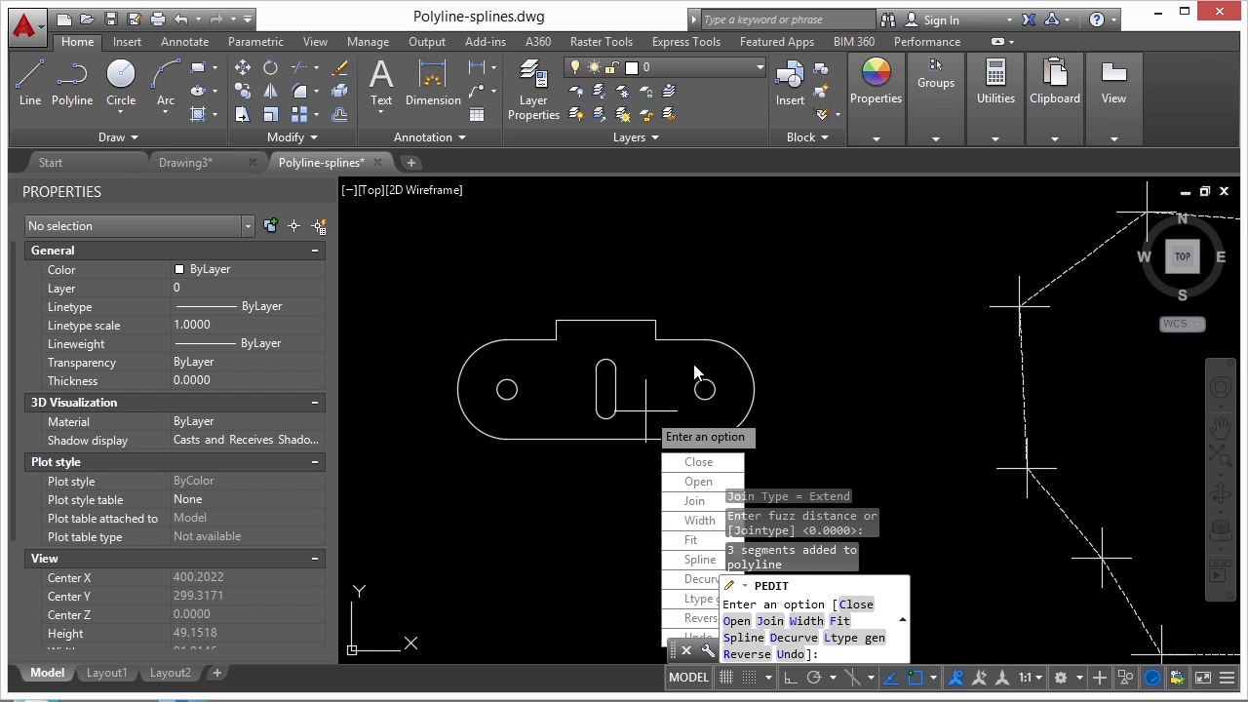
key("Return")
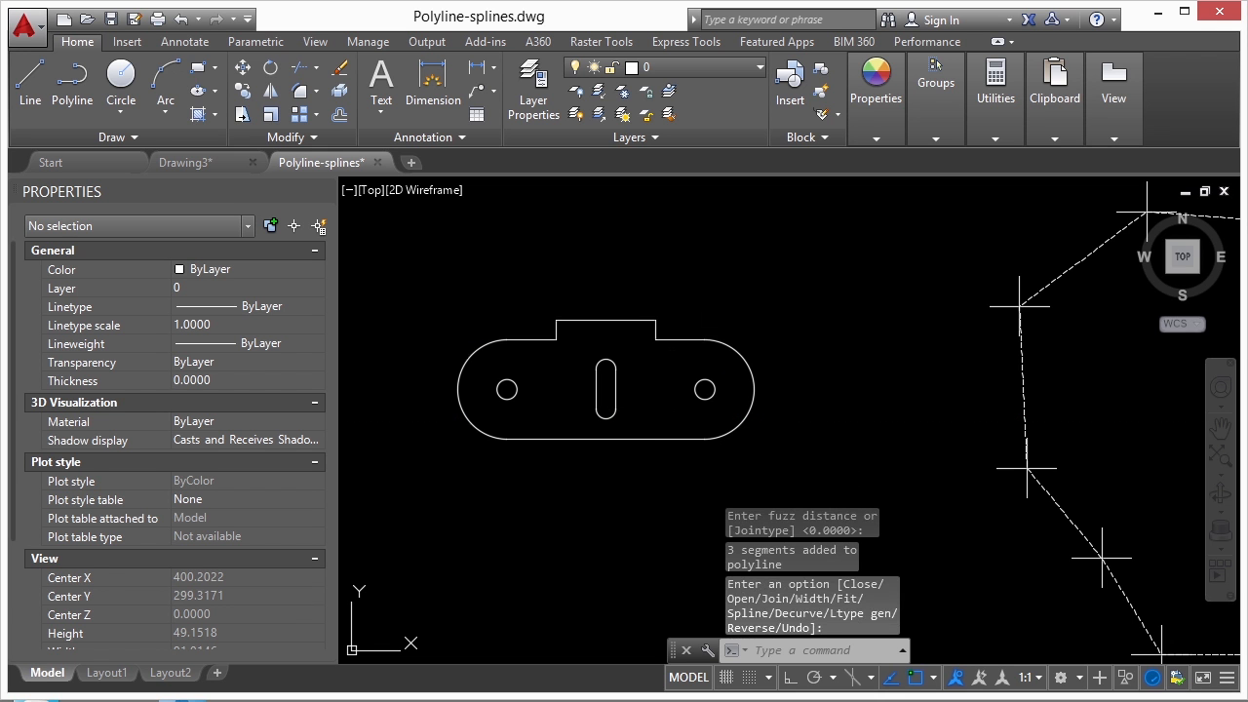
Check whether the plate's outer outline selects as a single polyline and clear the selection
left_click(674, 340)
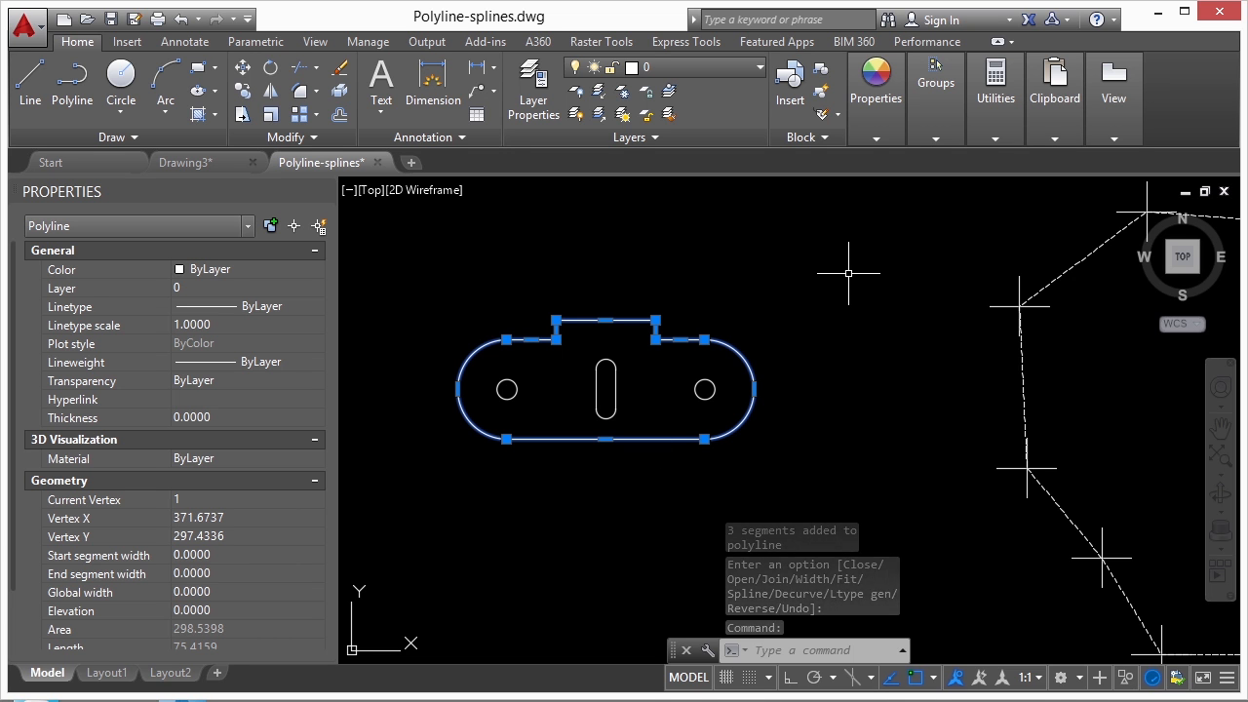
key("Escape")
key("Escape")
scroll(536, 376, "down", 2)
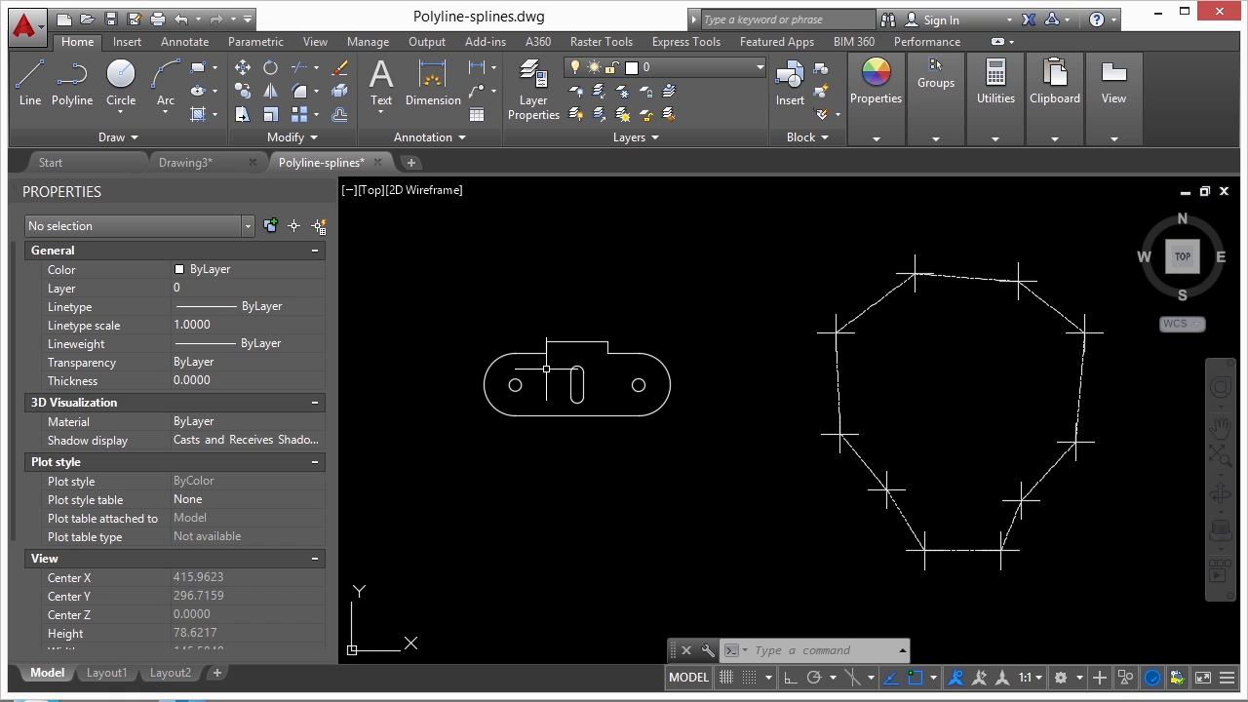
left_click(553, 341)
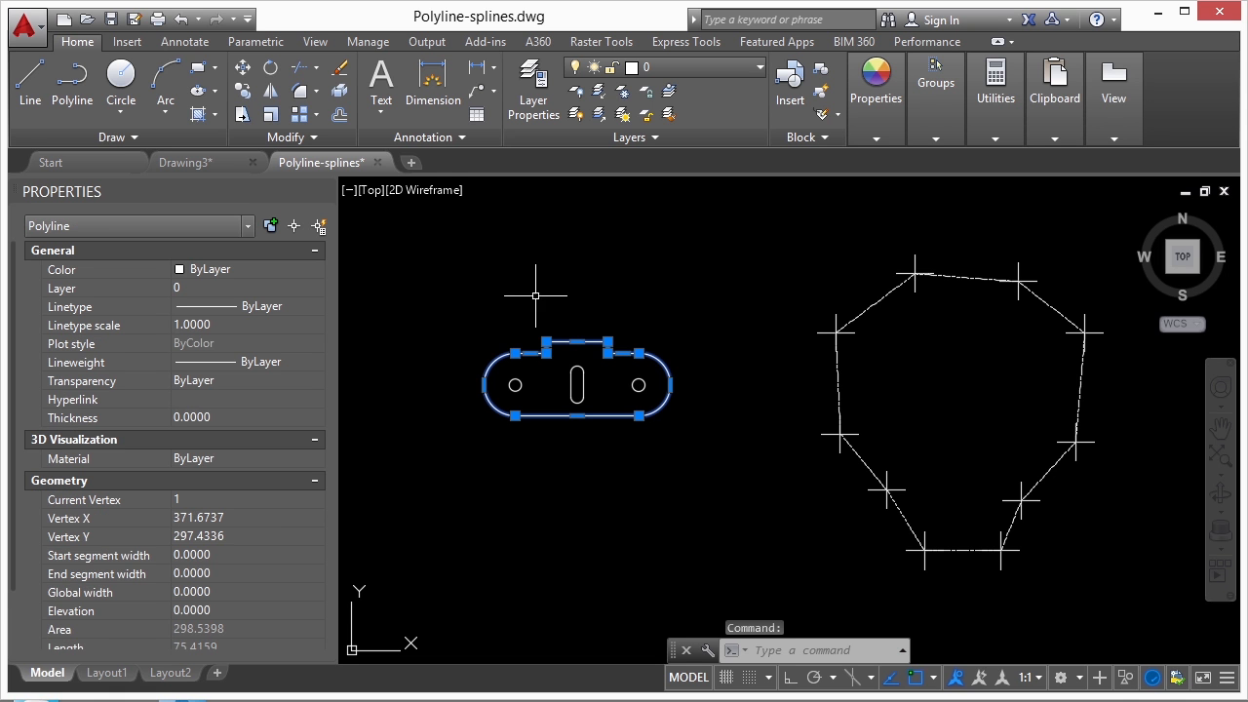
key("Escape")
key("Escape")
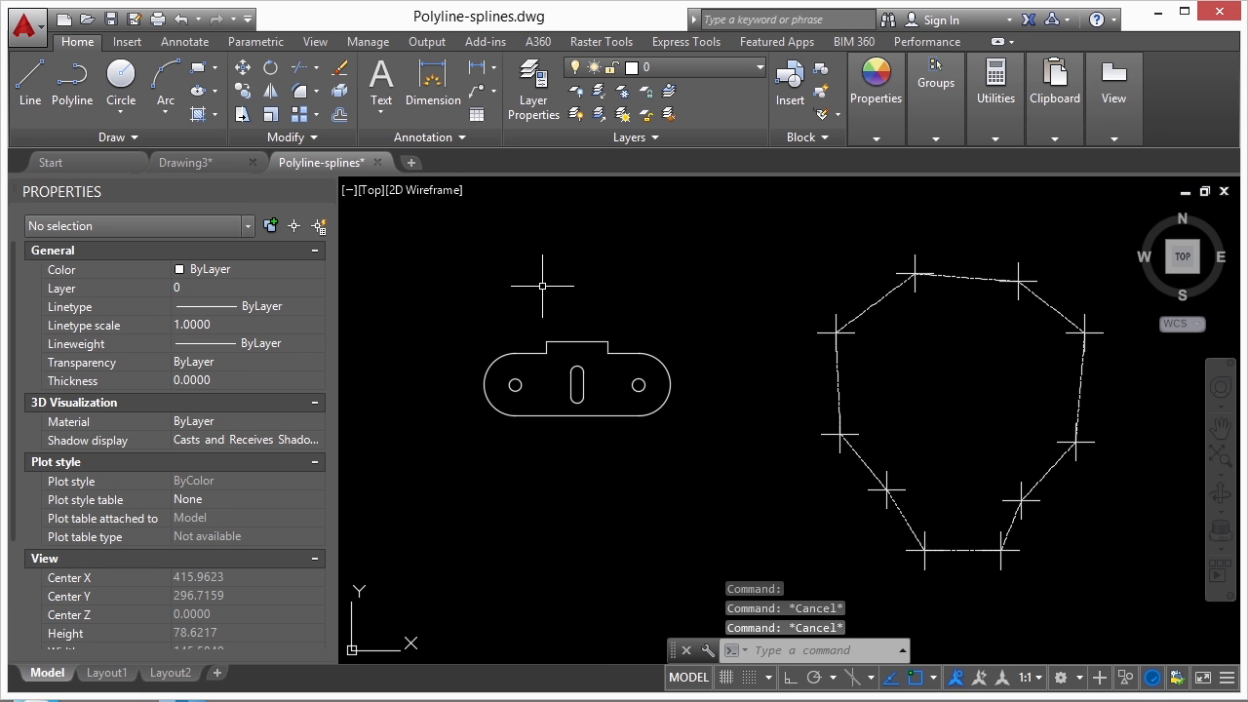
Select the closed spline below the dashed polyline and set it to show Control Vertices
scroll(518, 306, "down", 4)
middle_click_drag(624, 494, 630, 367)
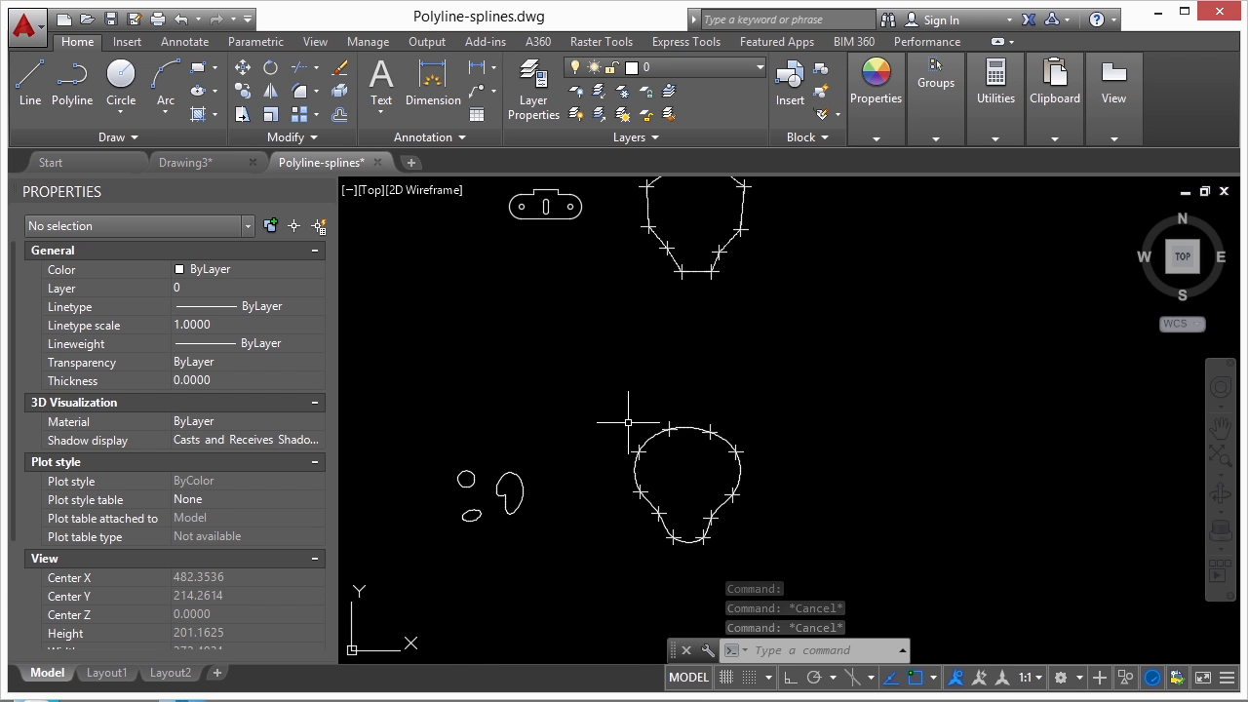
left_click(658, 434)
scroll(658, 453, "up", 6)
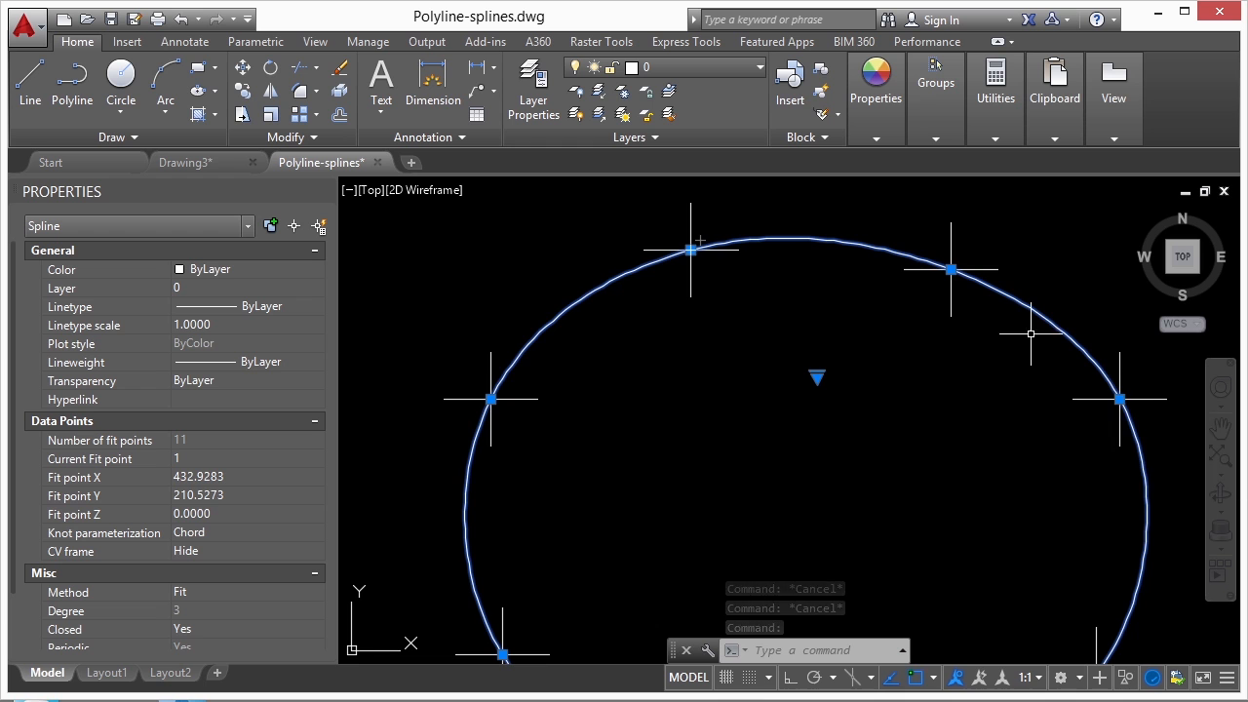
scroll(719, 287, "down", 5)
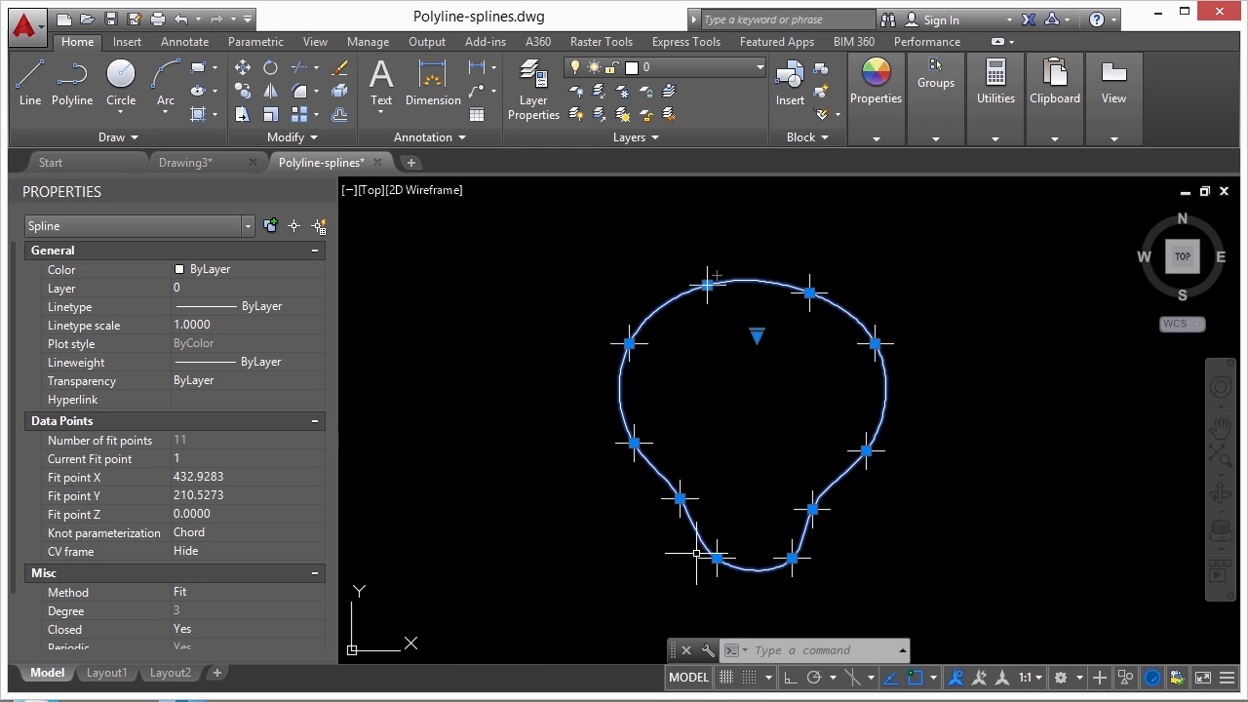
left_click(756, 334)
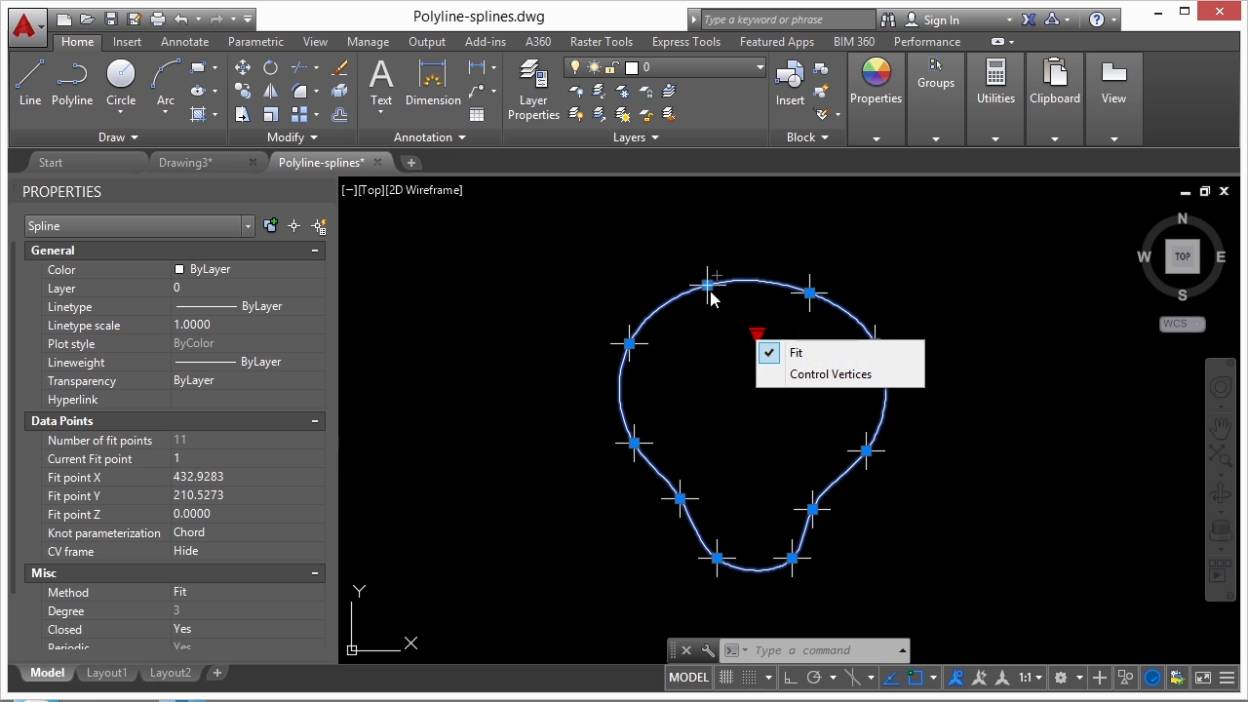
left_click(825, 374)
Stretch the spline's upper-left control vertex outward and then down into the shape's interior
scroll(741, 285, "up", 5)
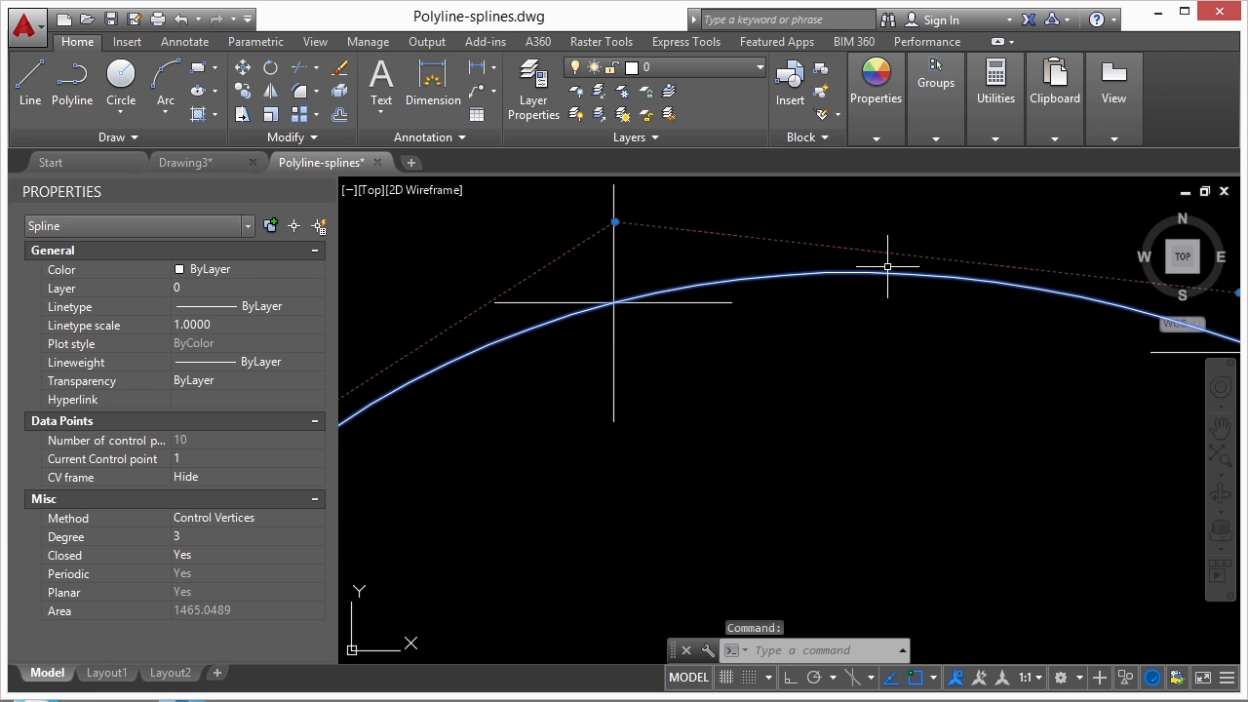
scroll(830, 276, "down", 4)
middle_click_drag(489, 499, 510, 390)
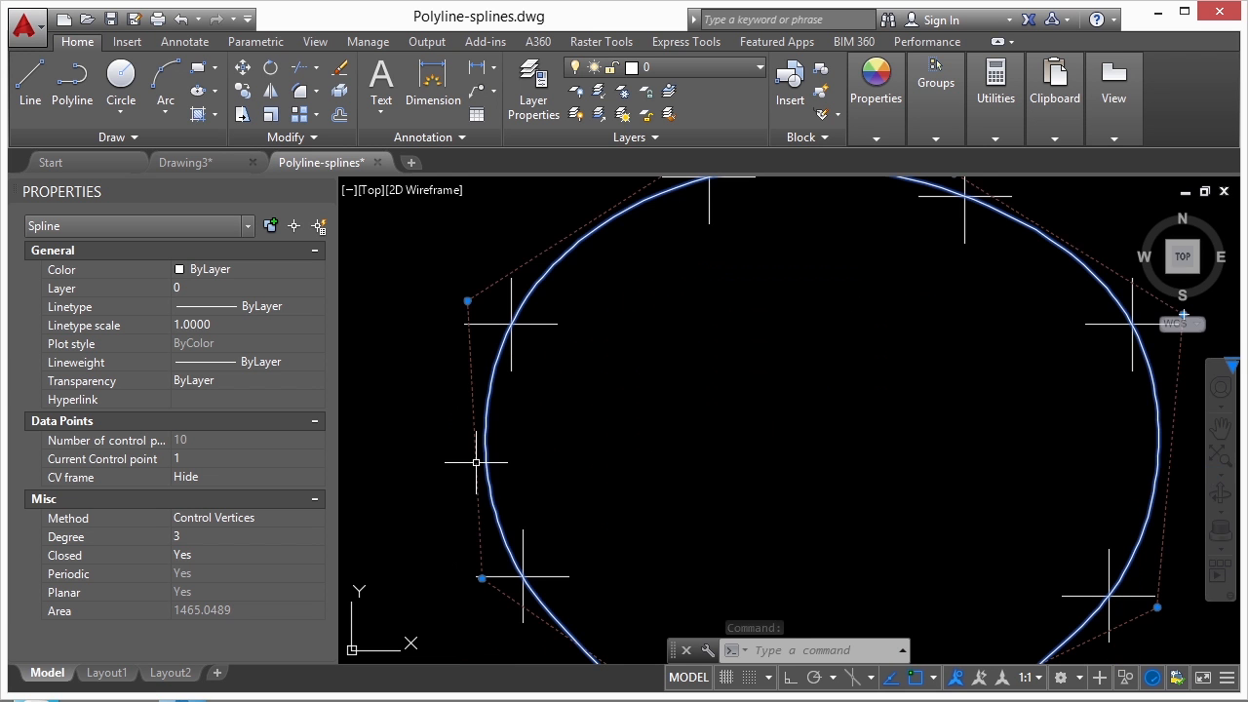
middle_click_drag(763, 272, 711, 387)
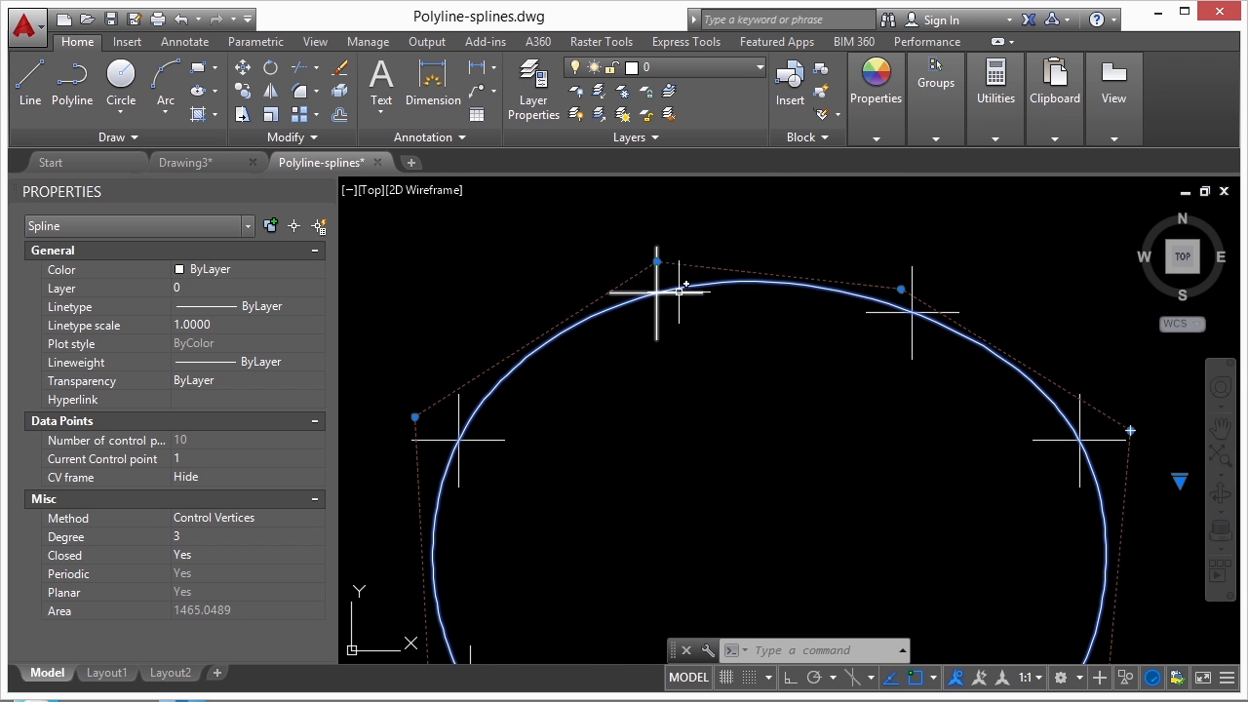
left_click(656, 262)
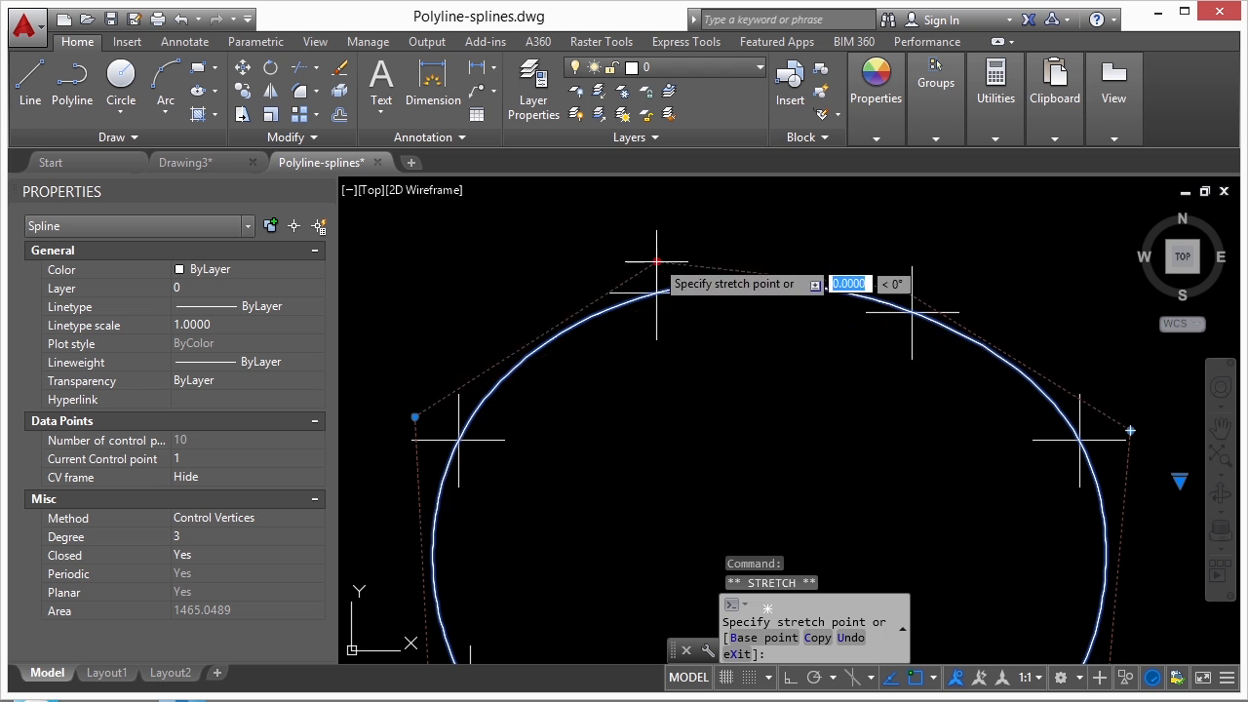
left_click(515, 247)
left_click(515, 247)
middle_click_drag(744, 405, 673, 287)
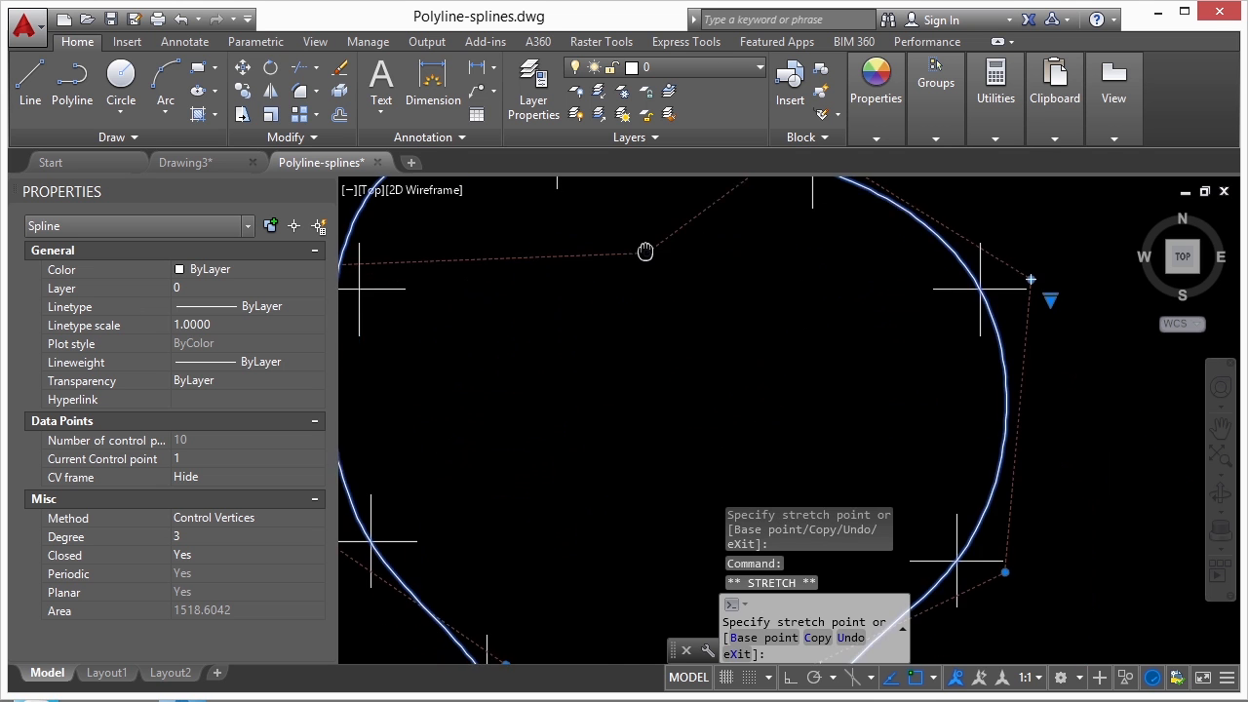
scroll(683, 323, "down", 2)
left_click(725, 394)
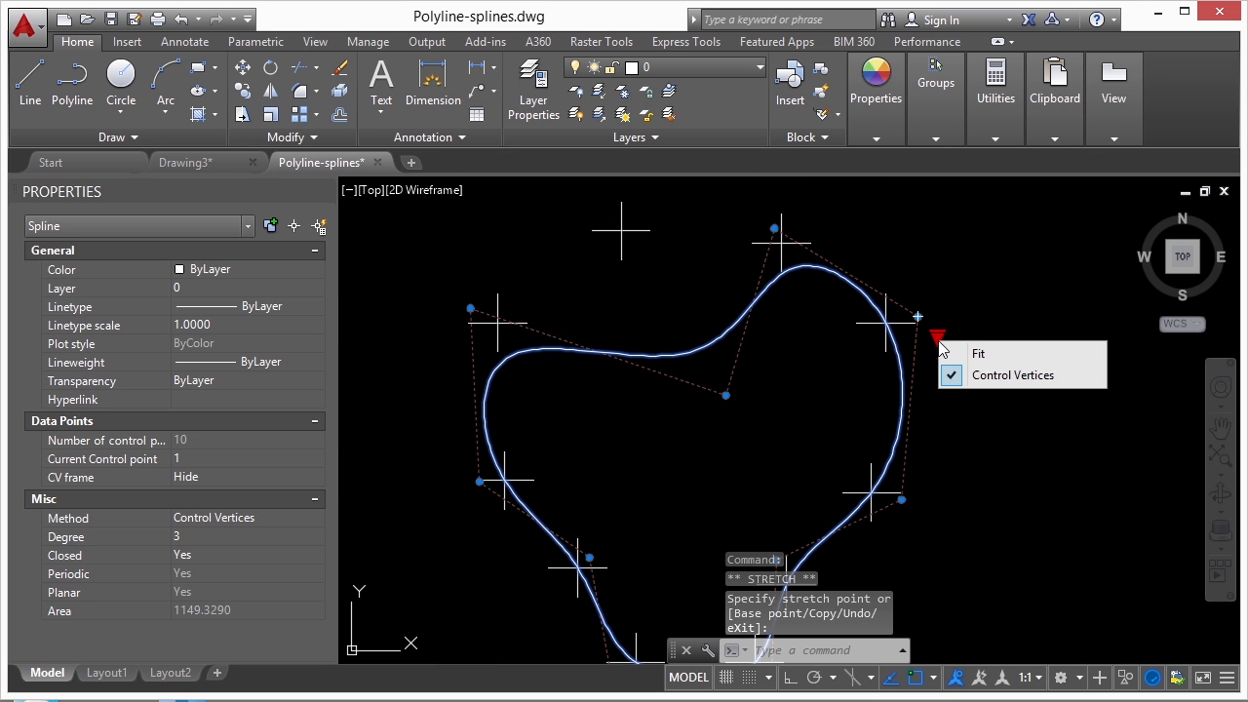
Switch the spline to Fit points and stretch its first fit point outward and then down into the shape
left_click(965, 348)
left_click(689, 351)
left_click(573, 256)
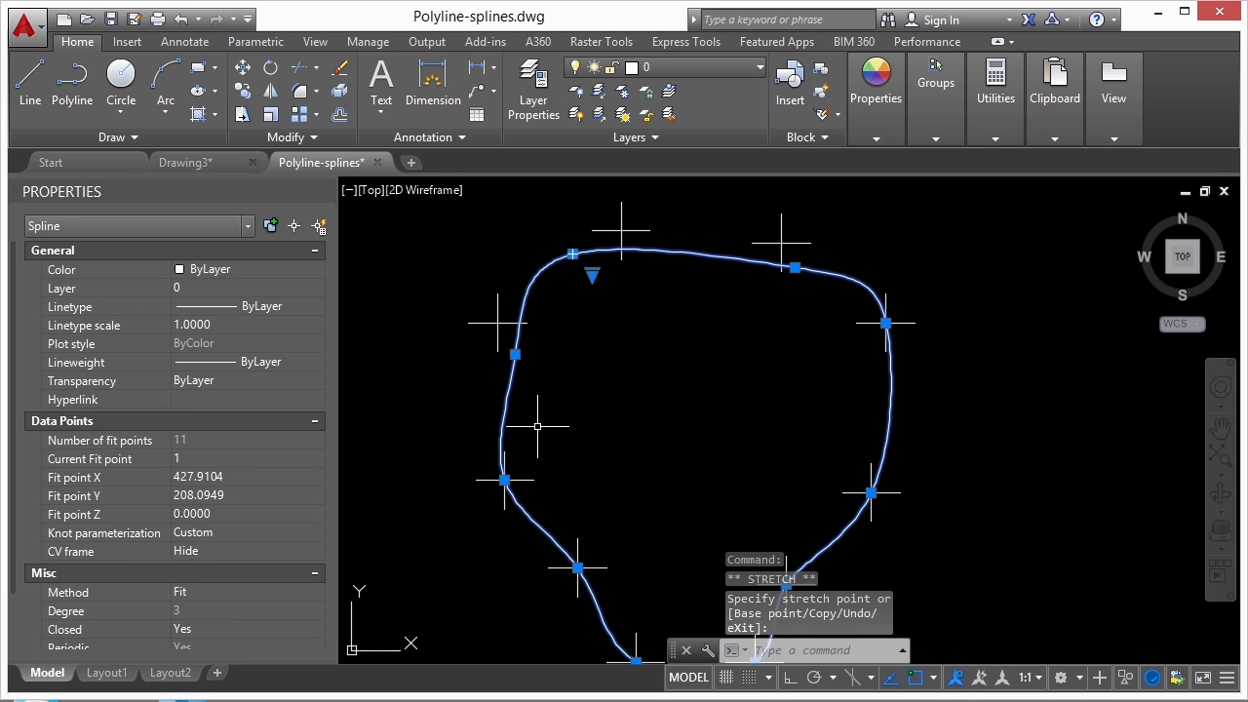
left_click(574, 253)
left_click(708, 384)
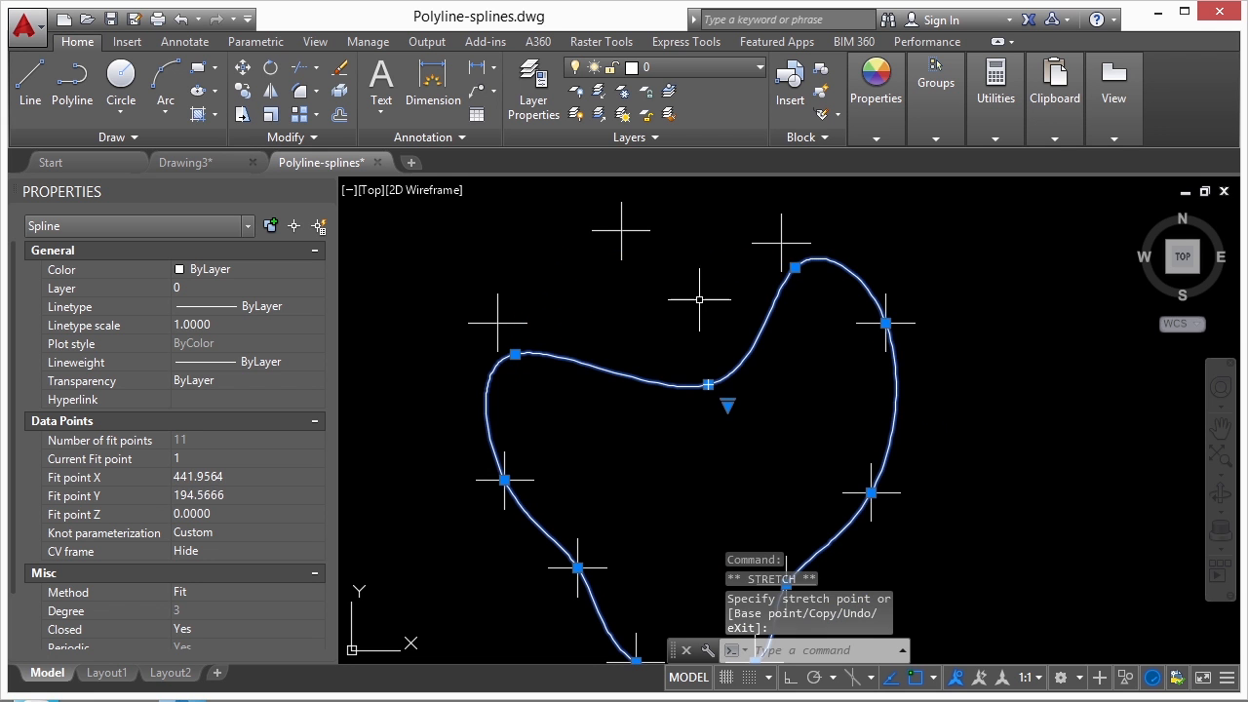
Move the spline's displaced upper fit points back onto their point markers
left_click(708, 384)
left_click(621, 231)
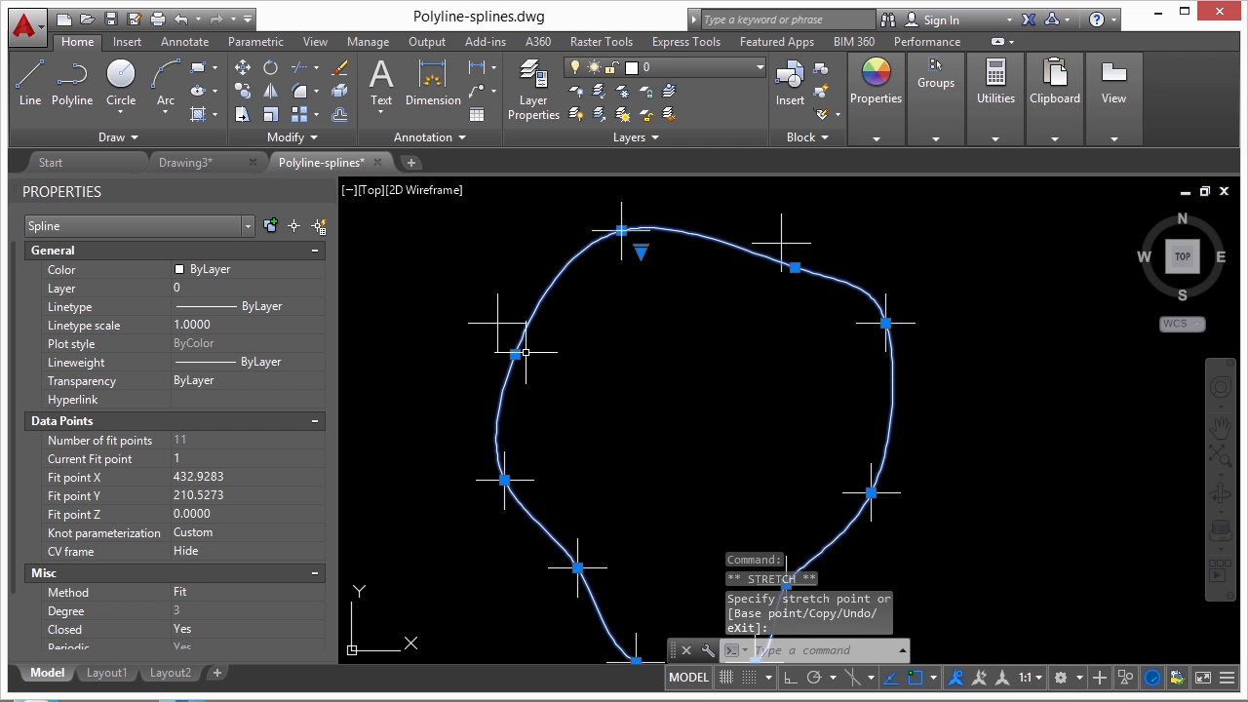
left_click(794, 267)
left_click(781, 243)
Switch the spline back to Control Vertices, try stretching its upper-left control vertex inward, and clear the selection
left_click(640, 250)
left_click(687, 284)
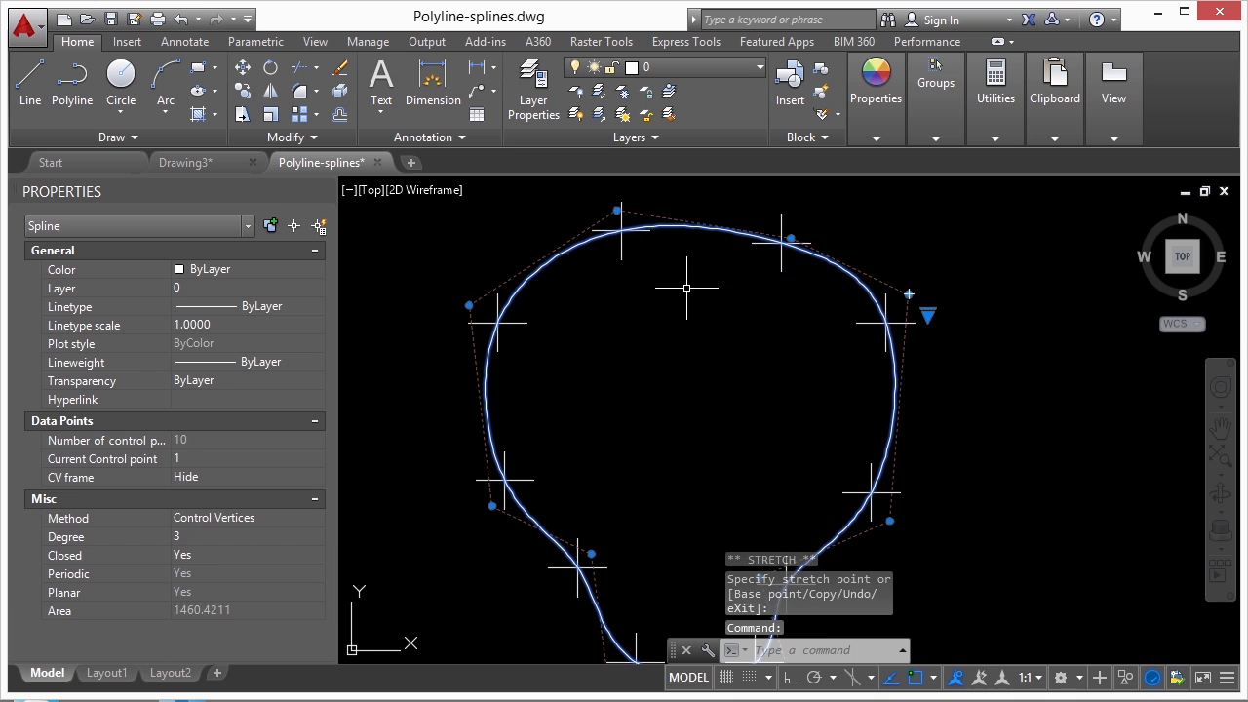
left_click(618, 211)
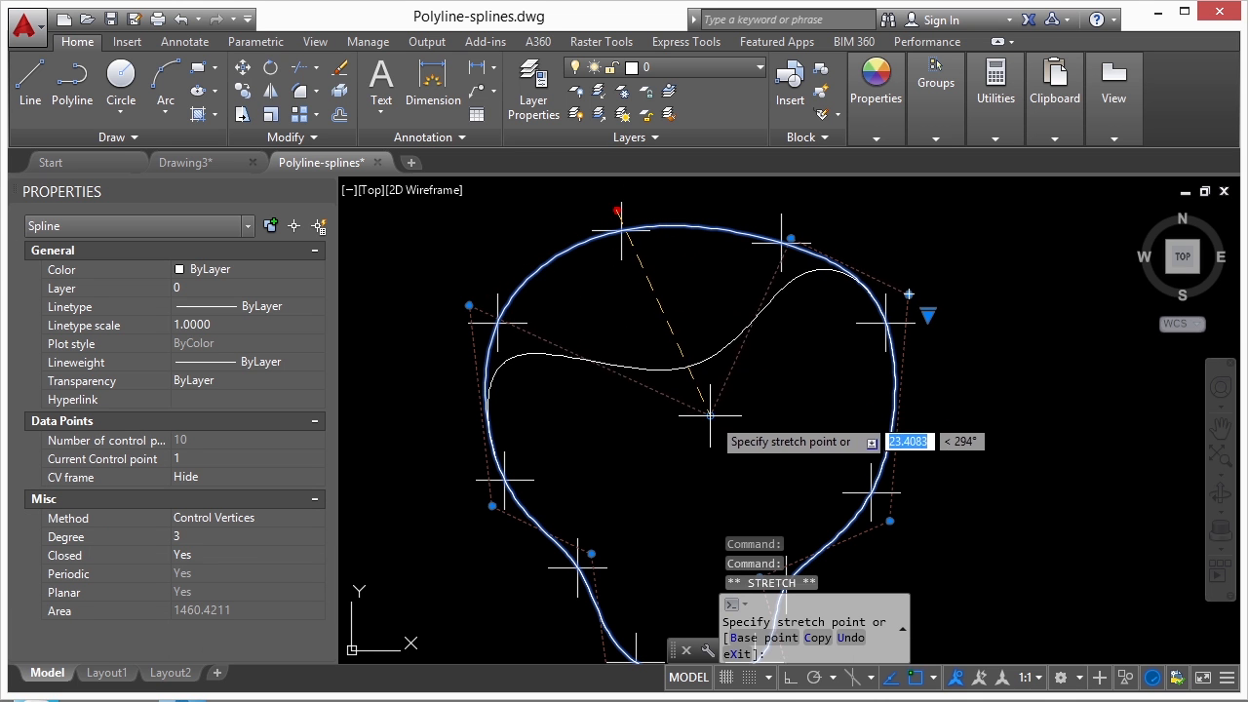
key("Escape")
key("Escape")
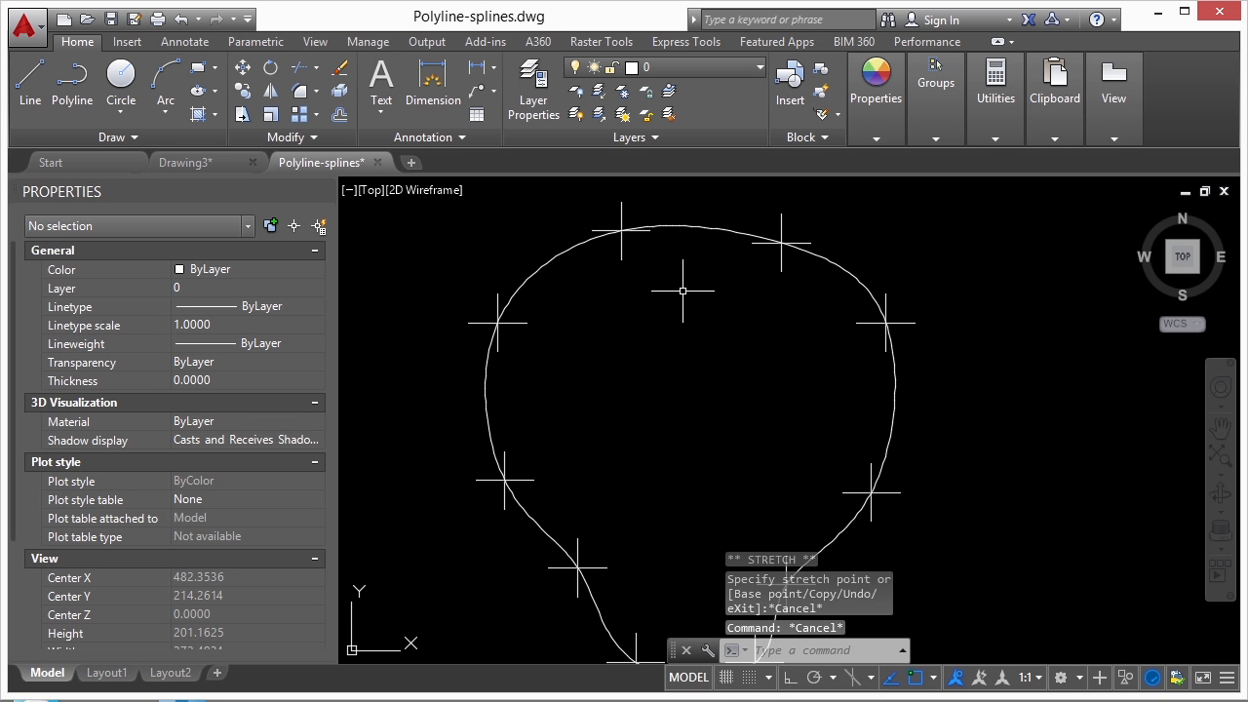
Use SPLINEDIT to convert the closed spline to a polyline with a precision of 10
type("SPLINE")
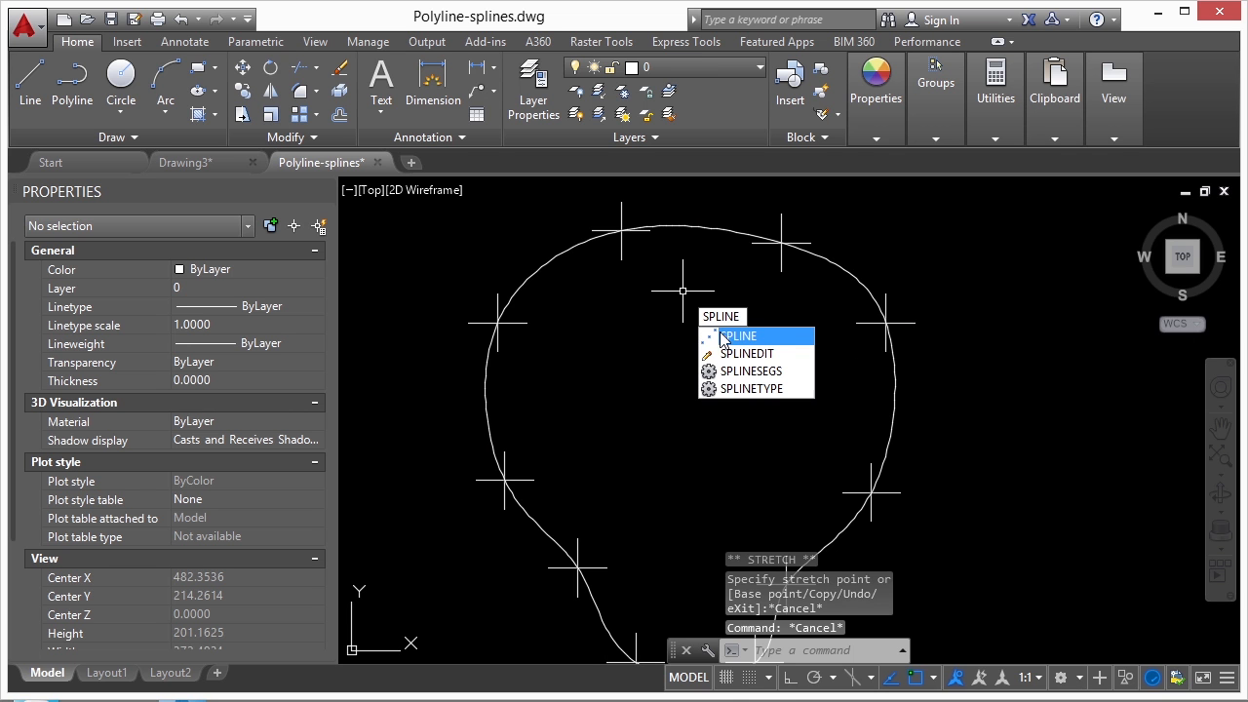
left_click(769, 355)
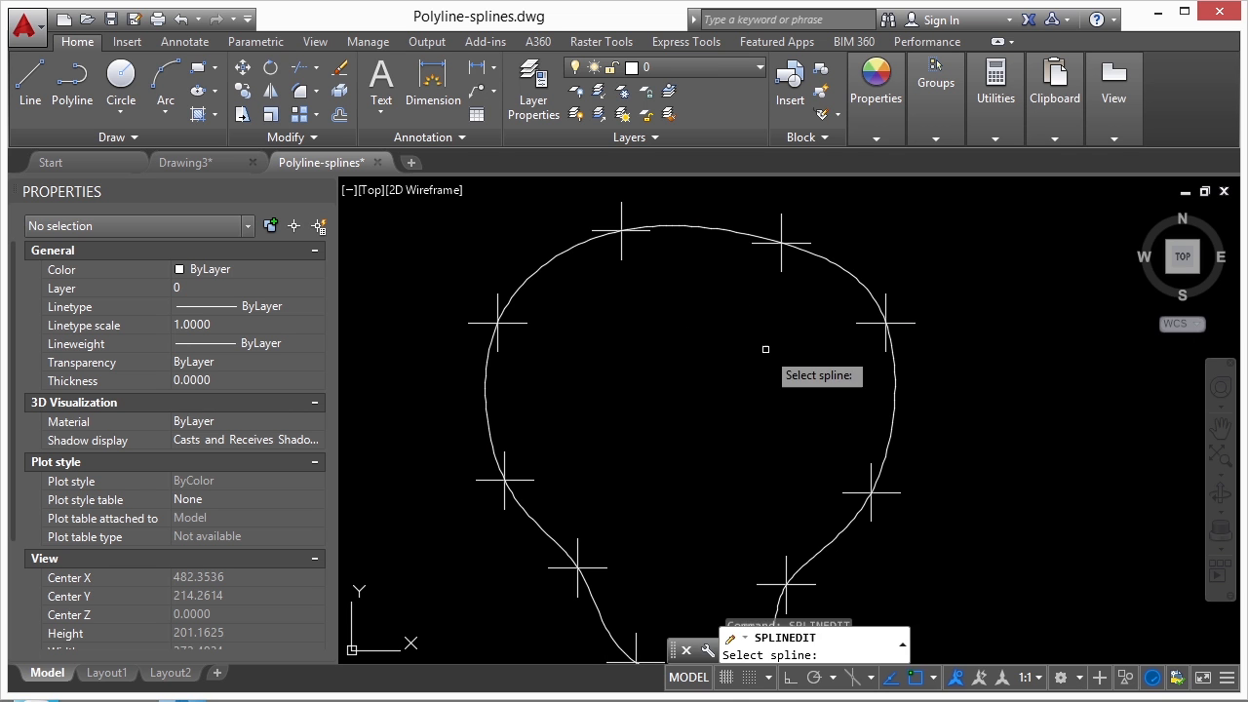
left_click(743, 238)
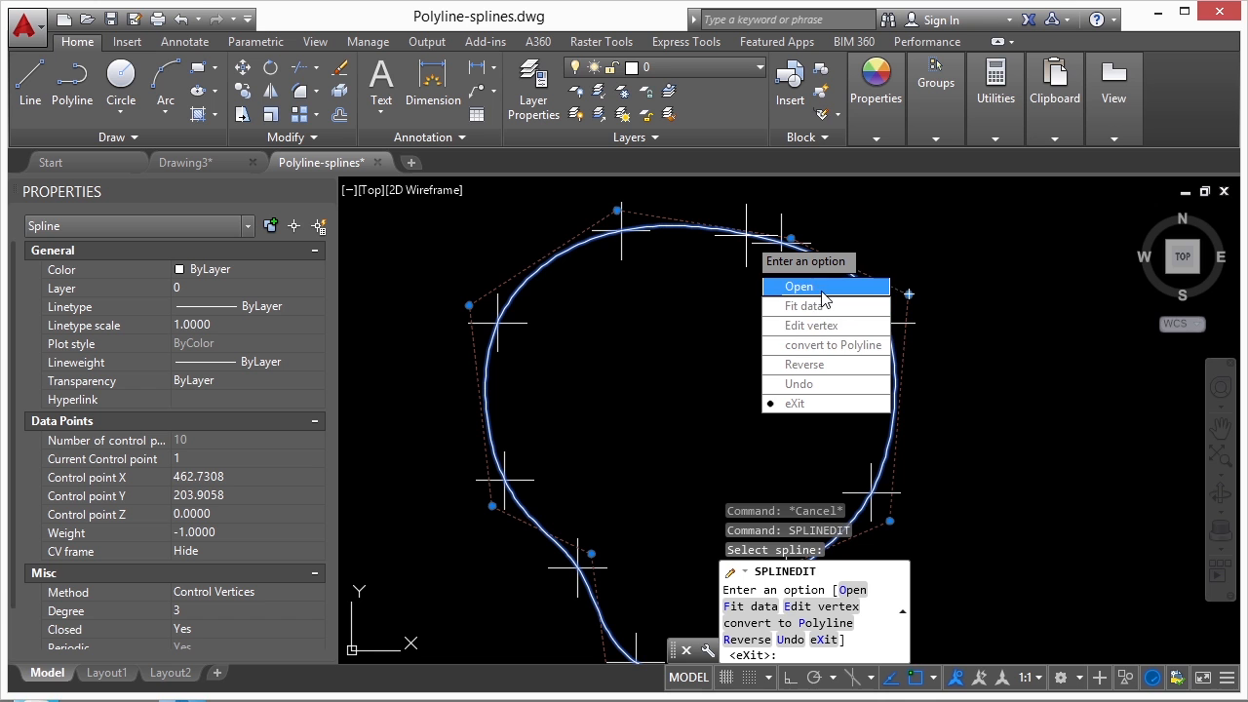
left_click(833, 345)
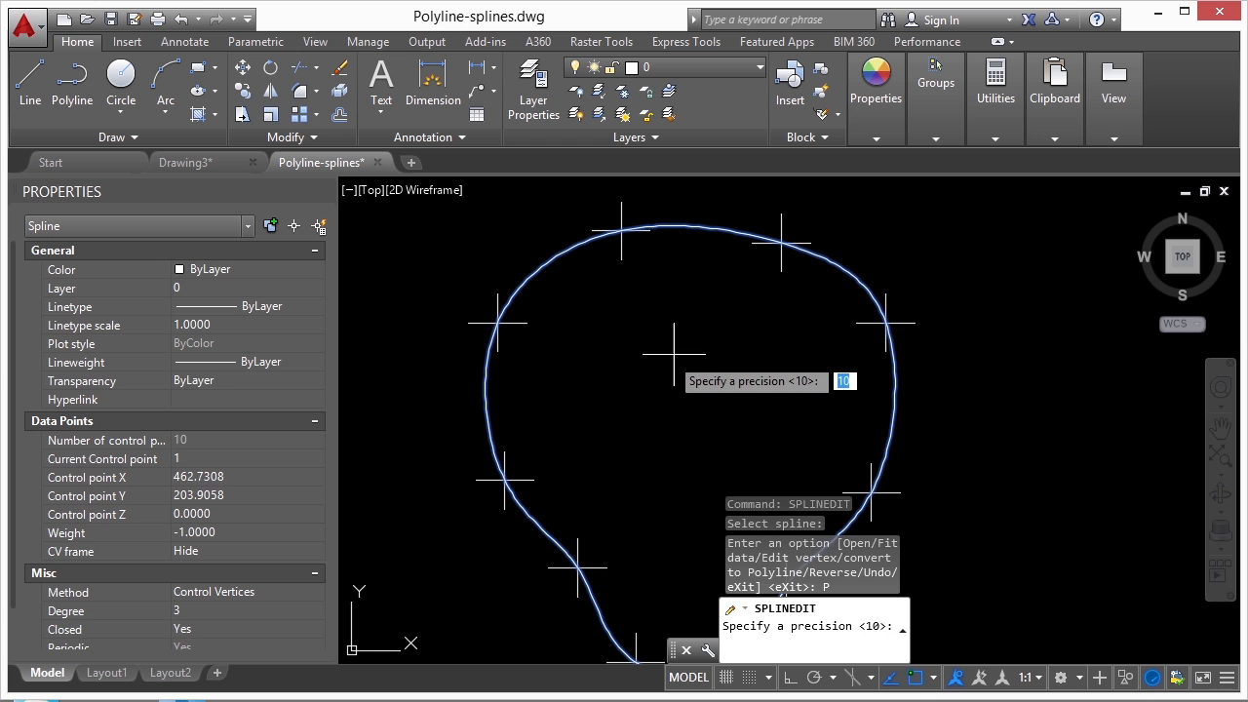
key("Return")
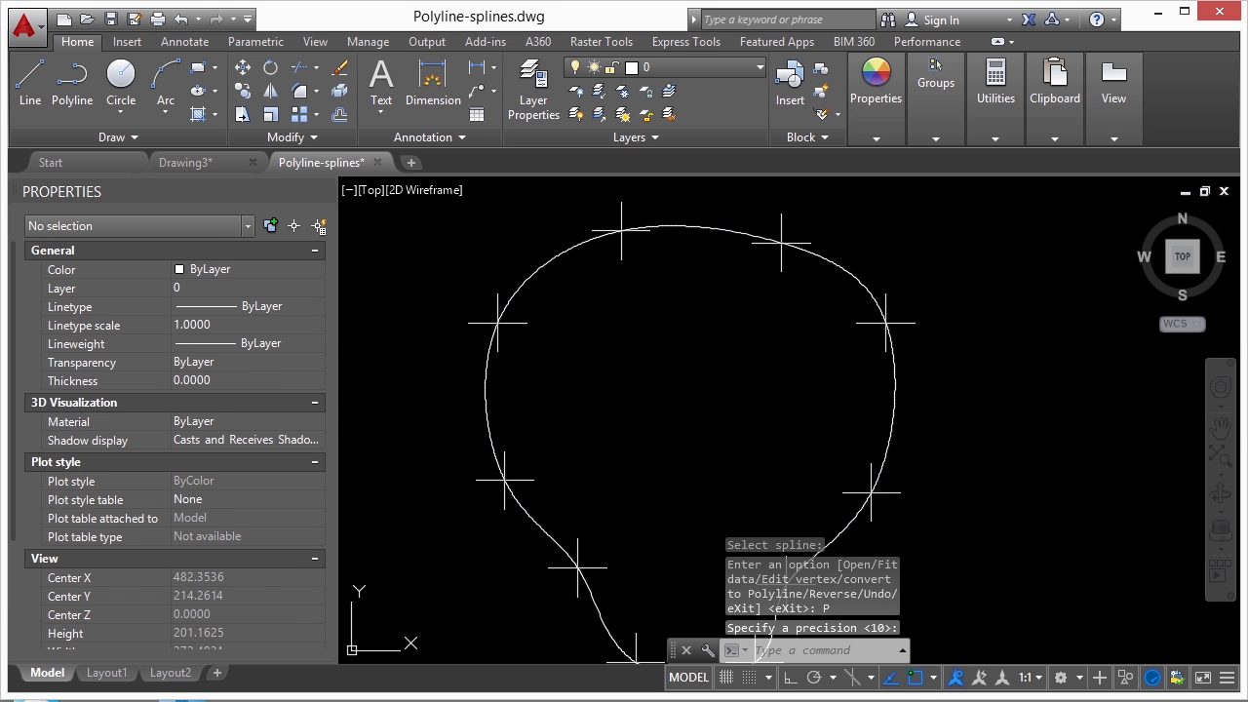
Examine the vertex spacing along the converted polyline's upper edge and clear the selection
left_click(715, 230)
scroll(716, 220, "up", 10)
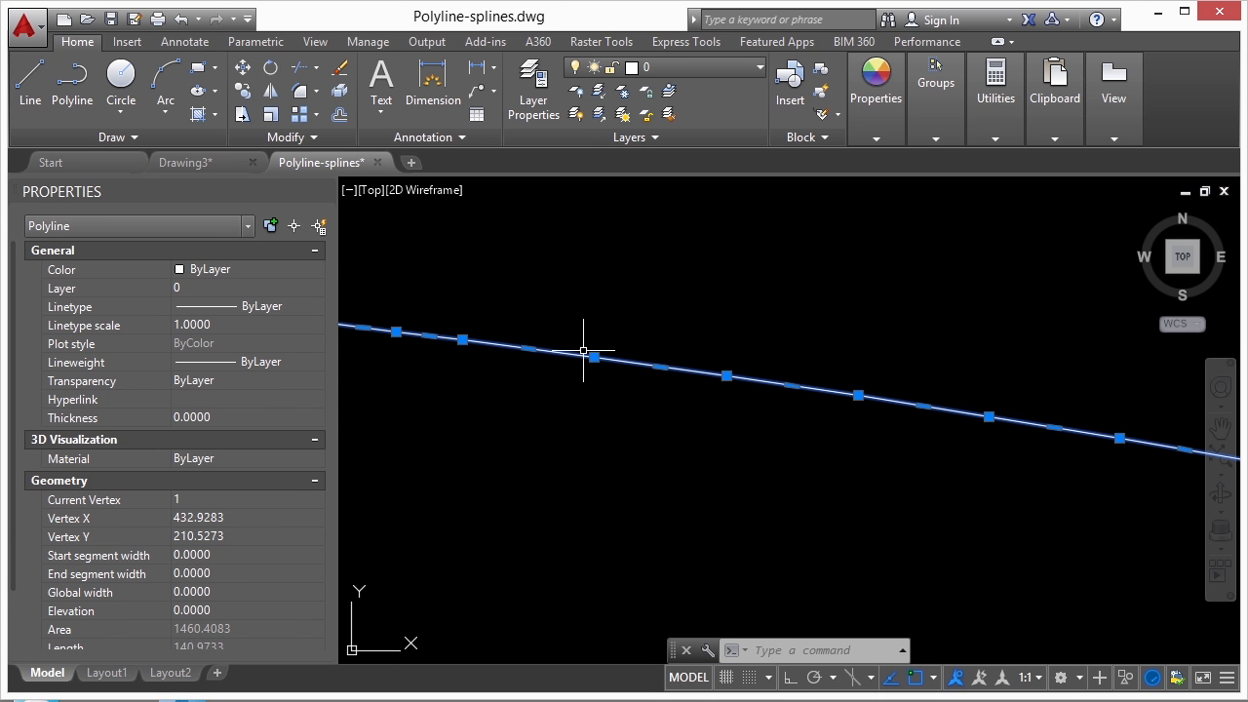
scroll(448, 346, "up", 2)
middle_click_drag(429, 306, 968, 307)
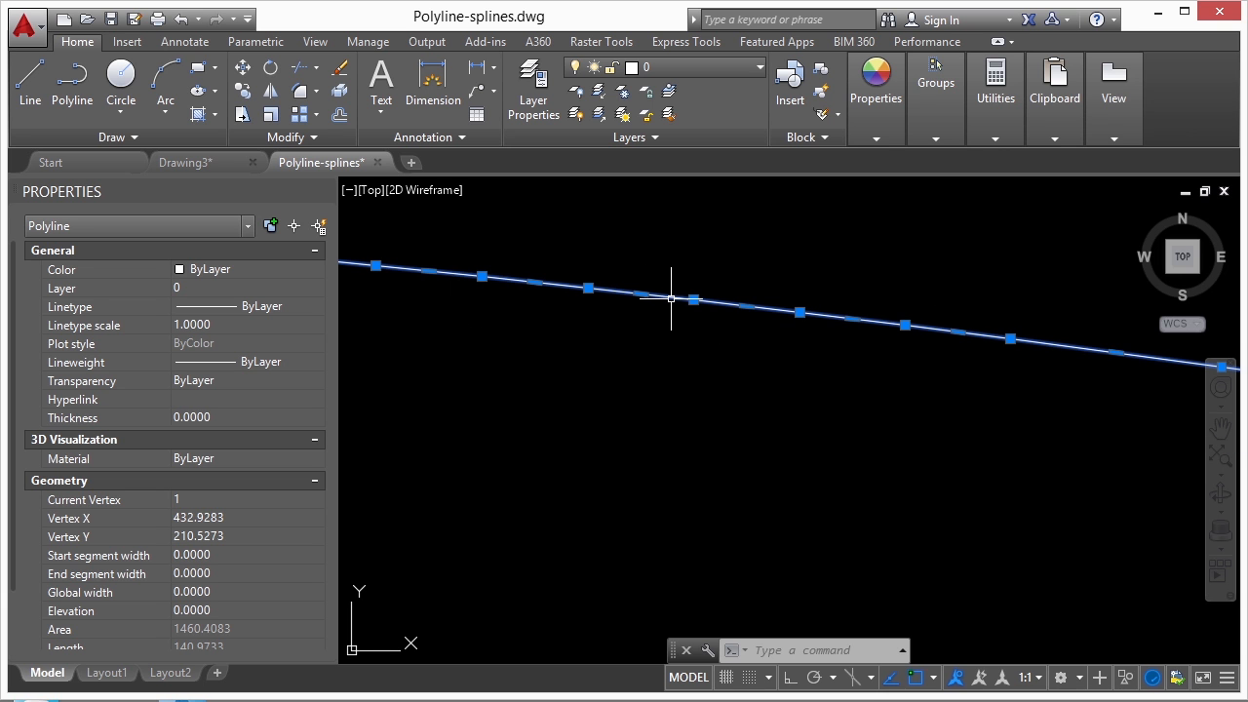
scroll(665, 300, "down", 10)
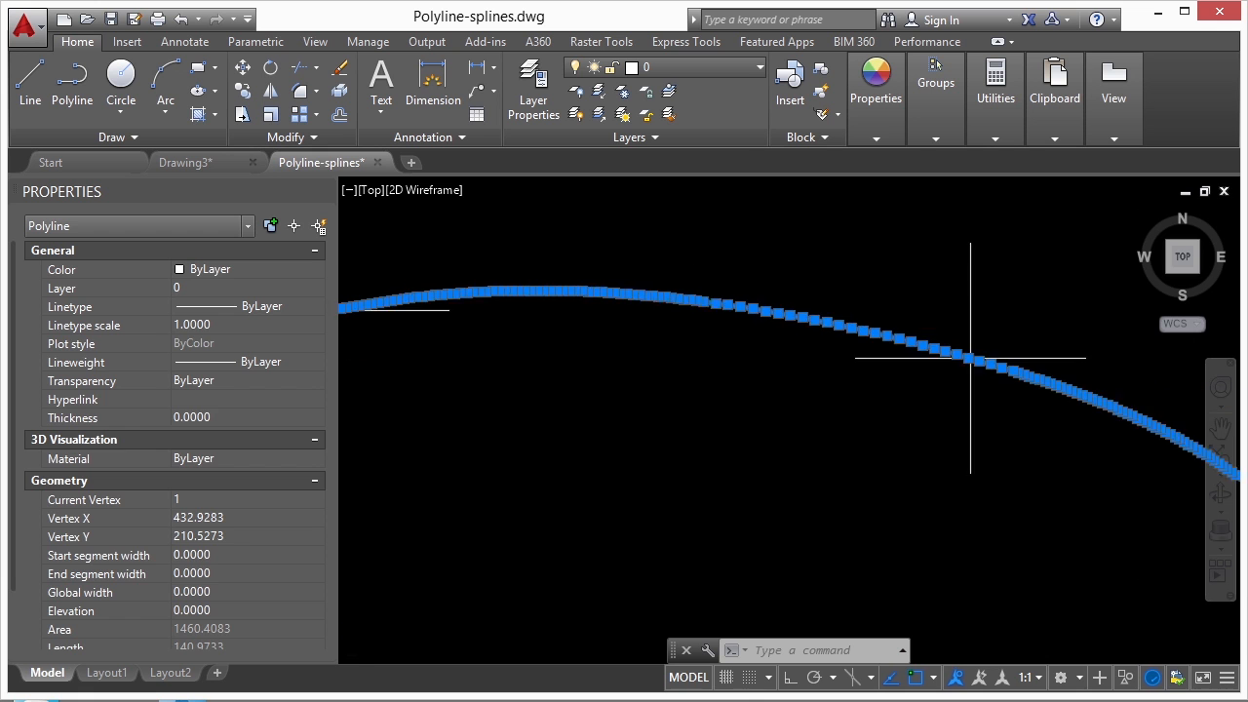
key("Escape")
scroll(686, 418, "down", 6)
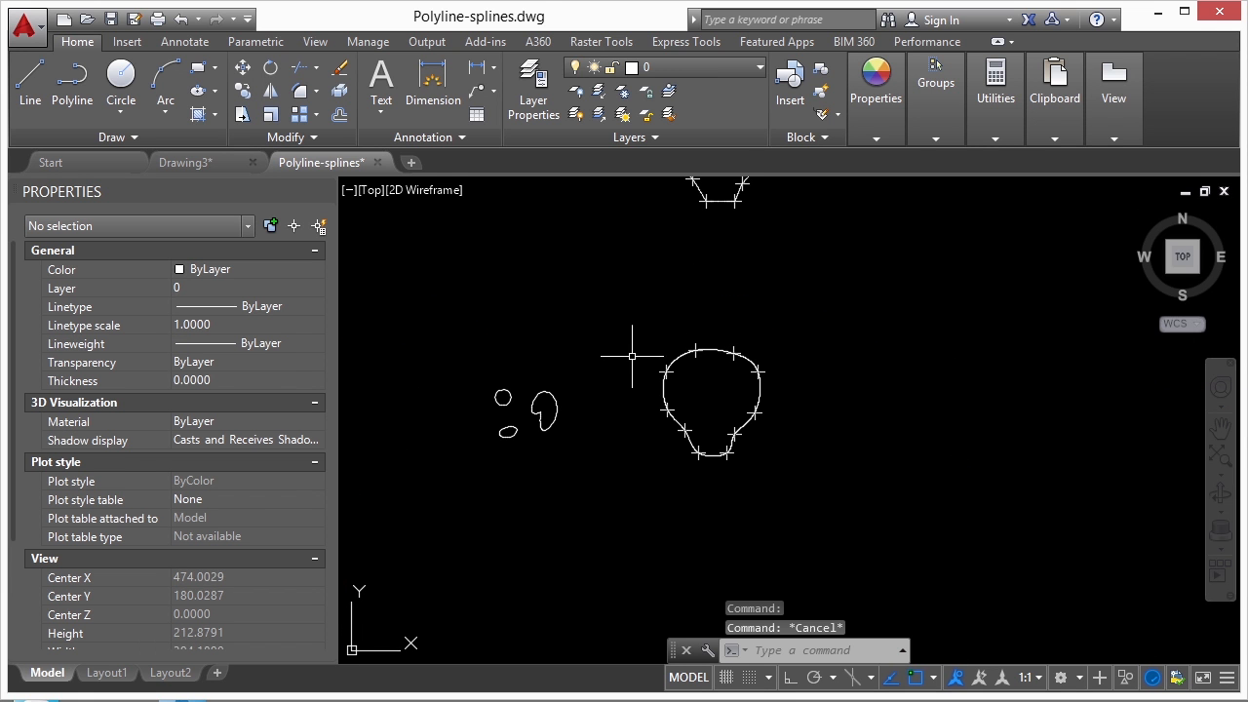
scroll(629, 376, "down", 2)
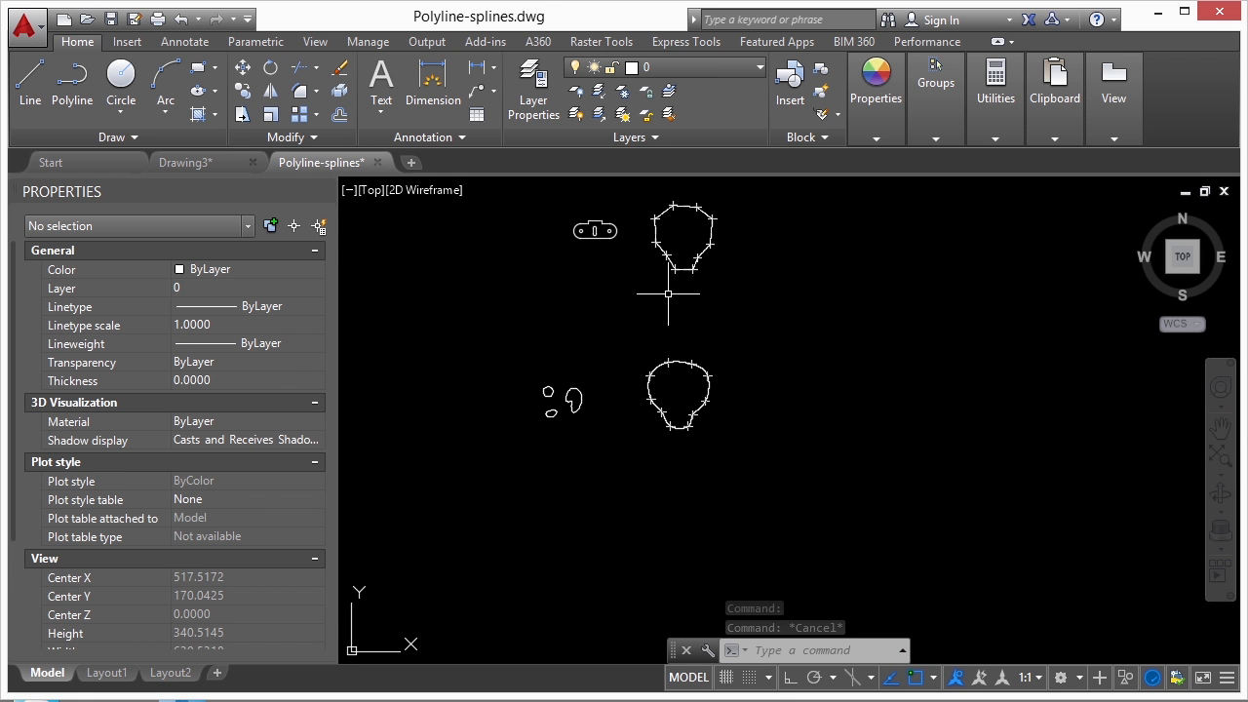